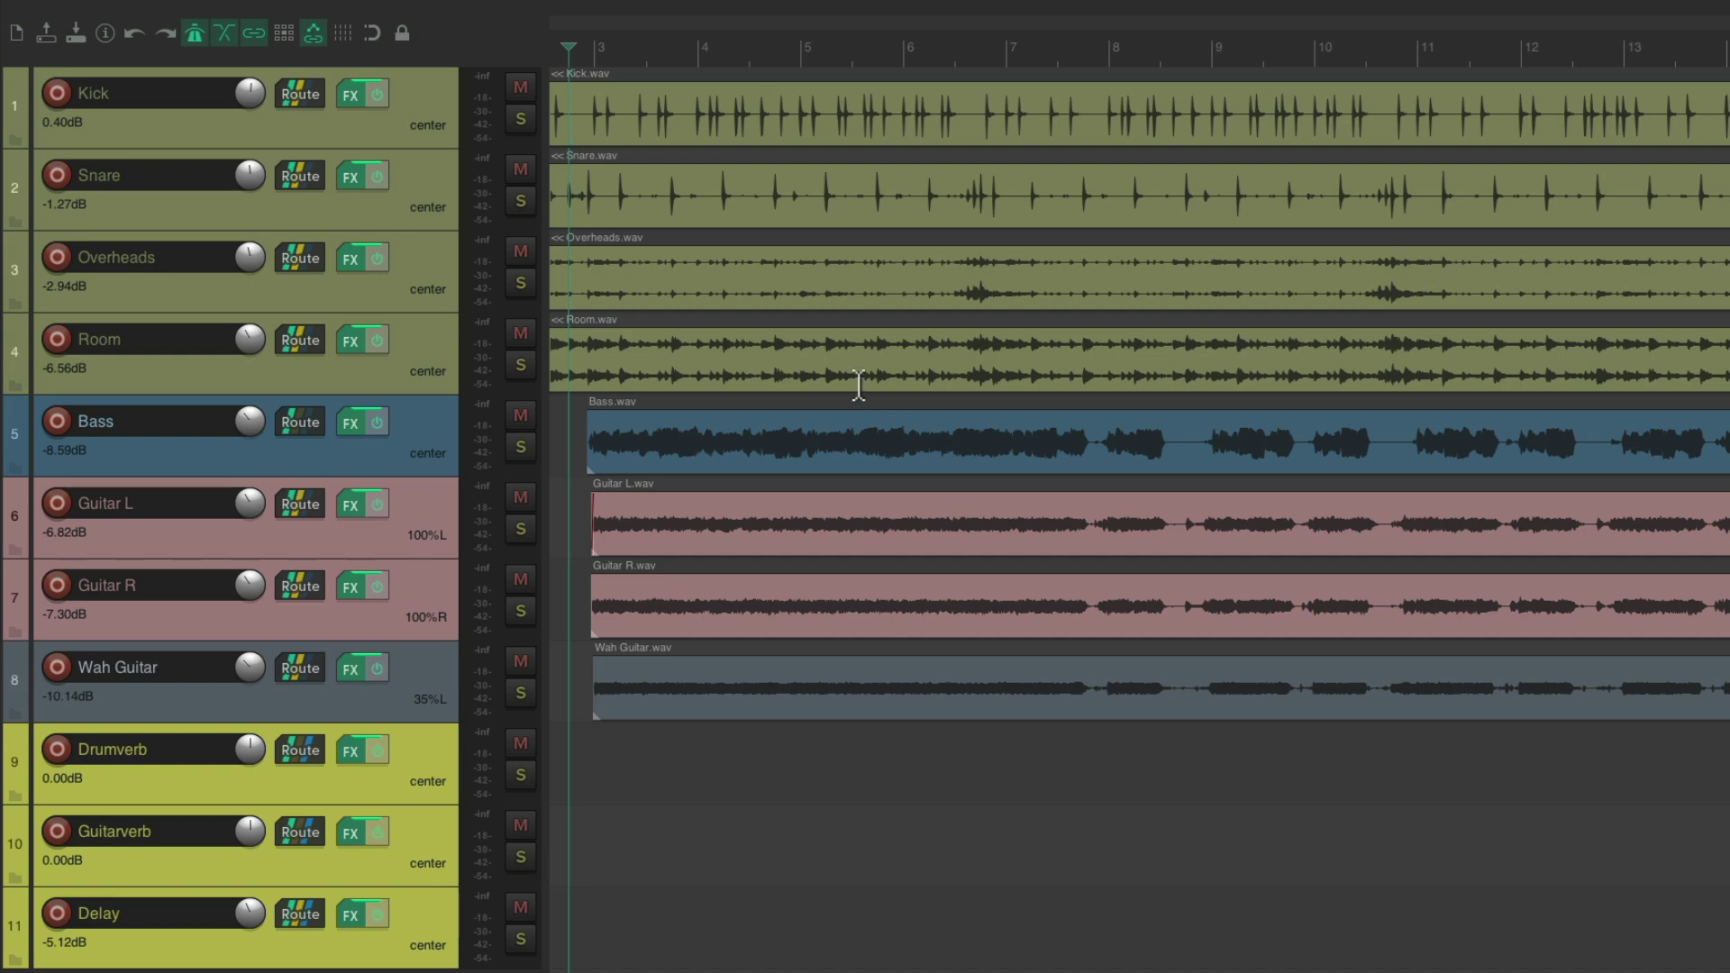
Play the full mix for a few measures and stop it
key(space)
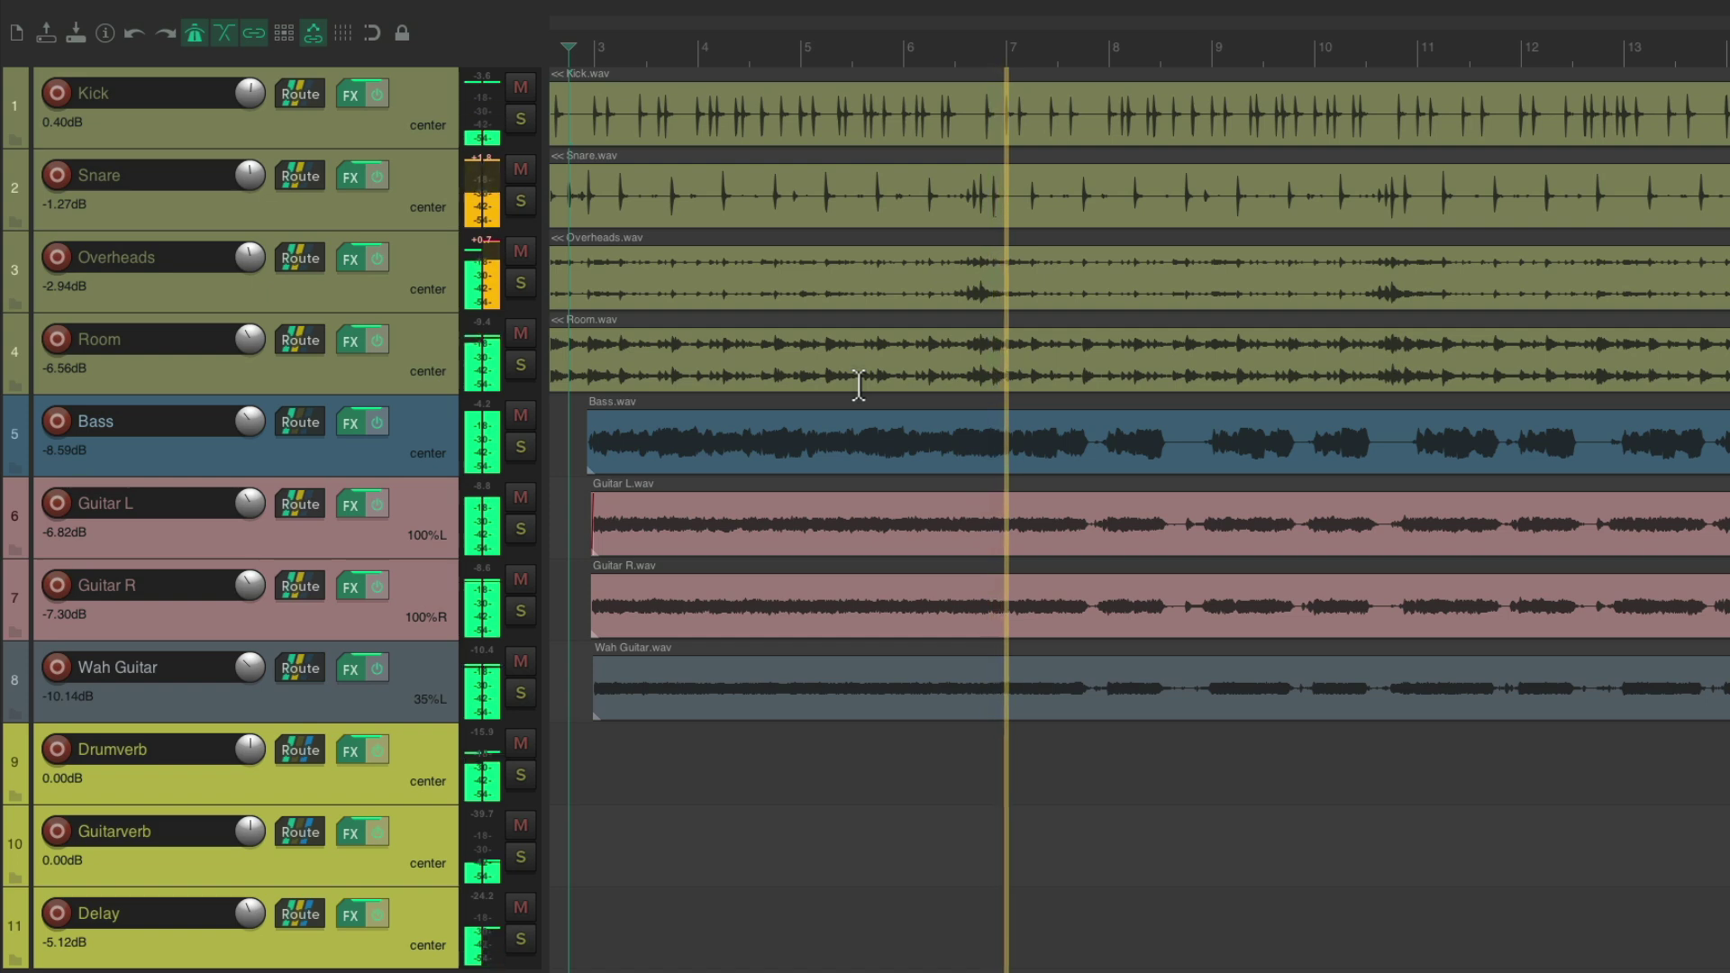
key(space)
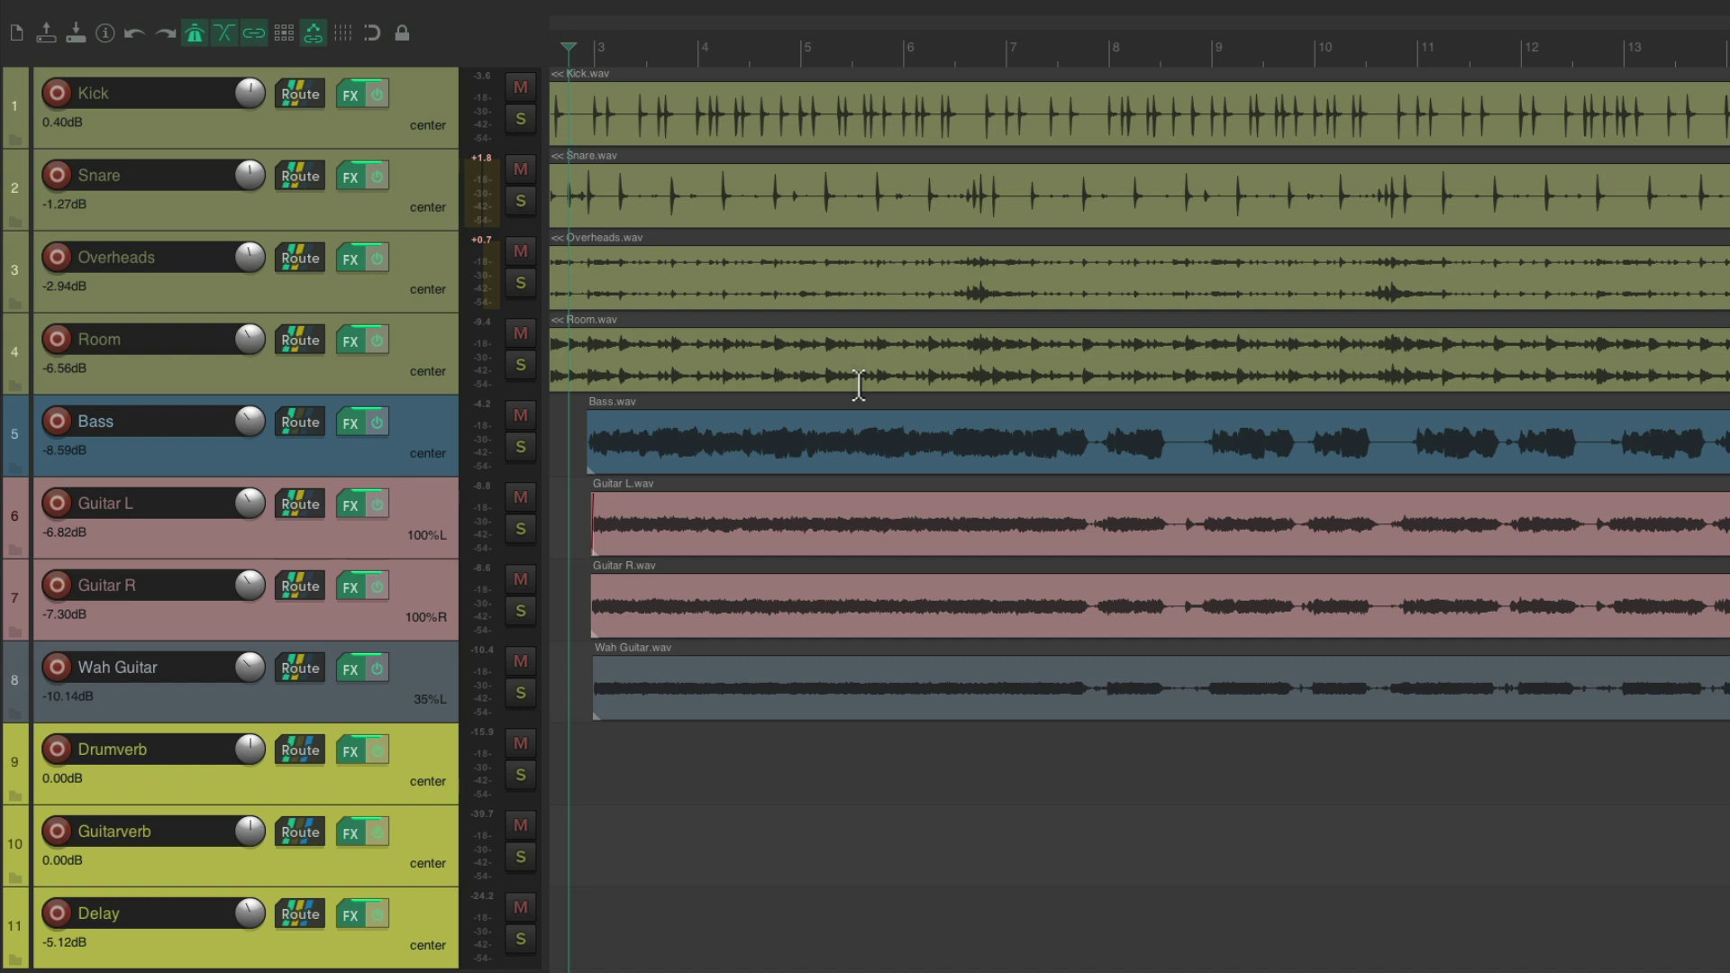
Show the Mixer and narrow its window until only a single channel strip fits
key(ctrl+m)
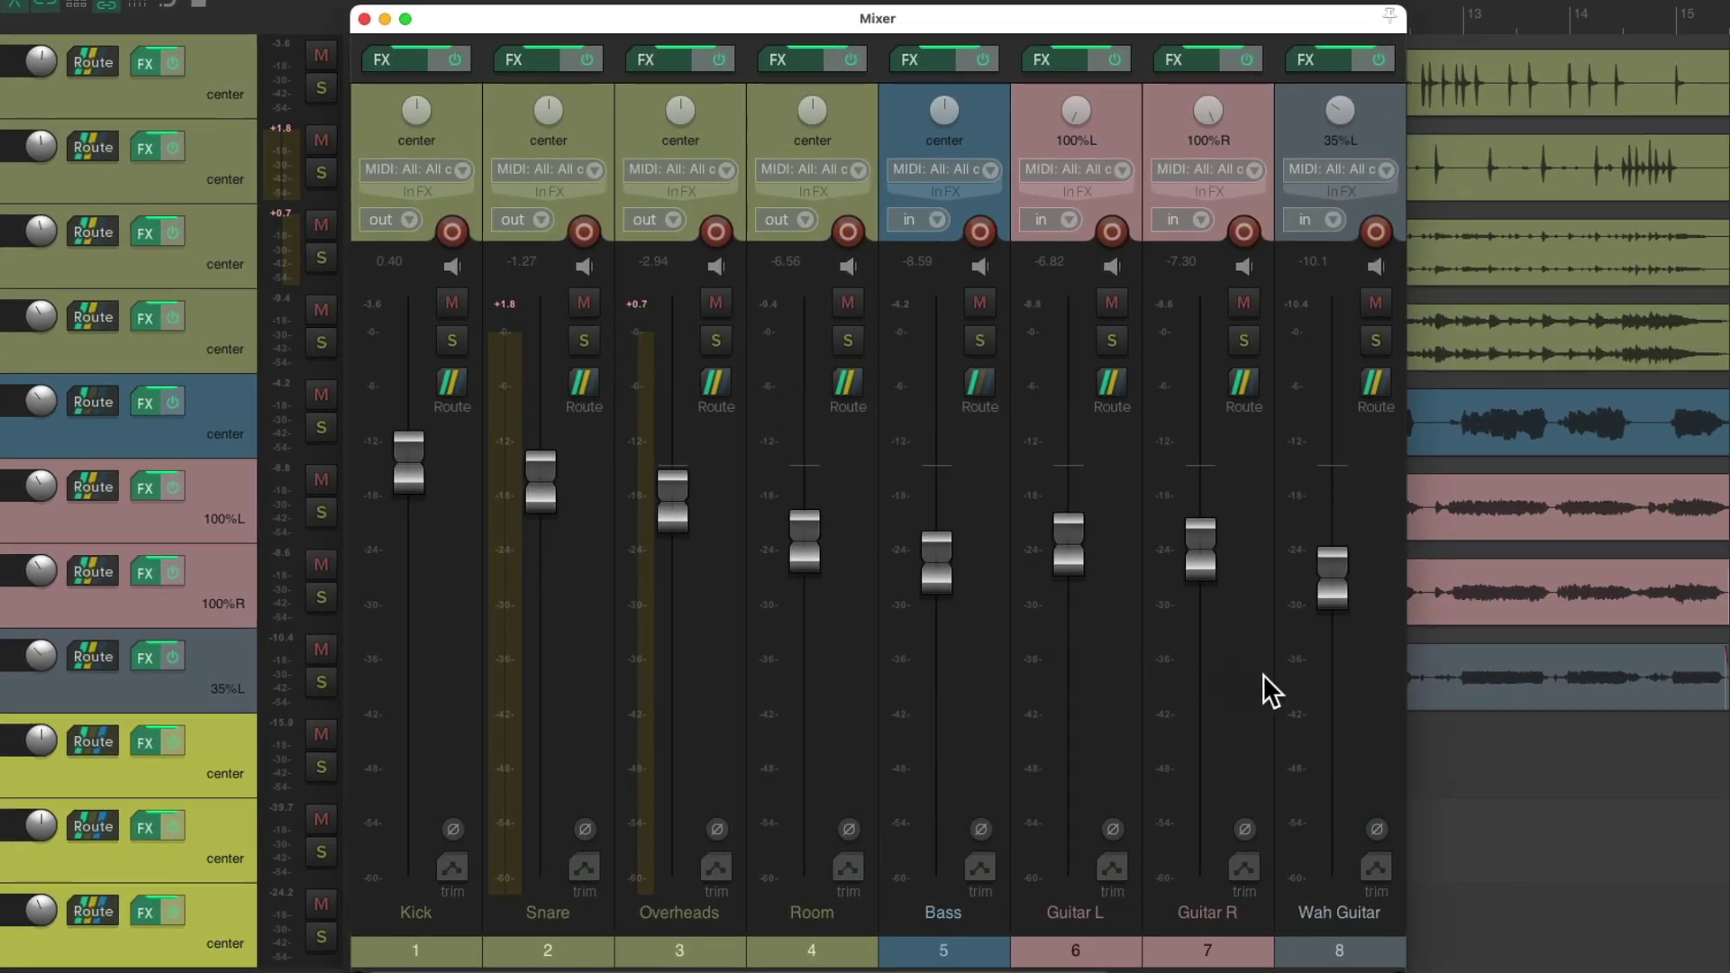
drag(1406, 672, 595, 664)
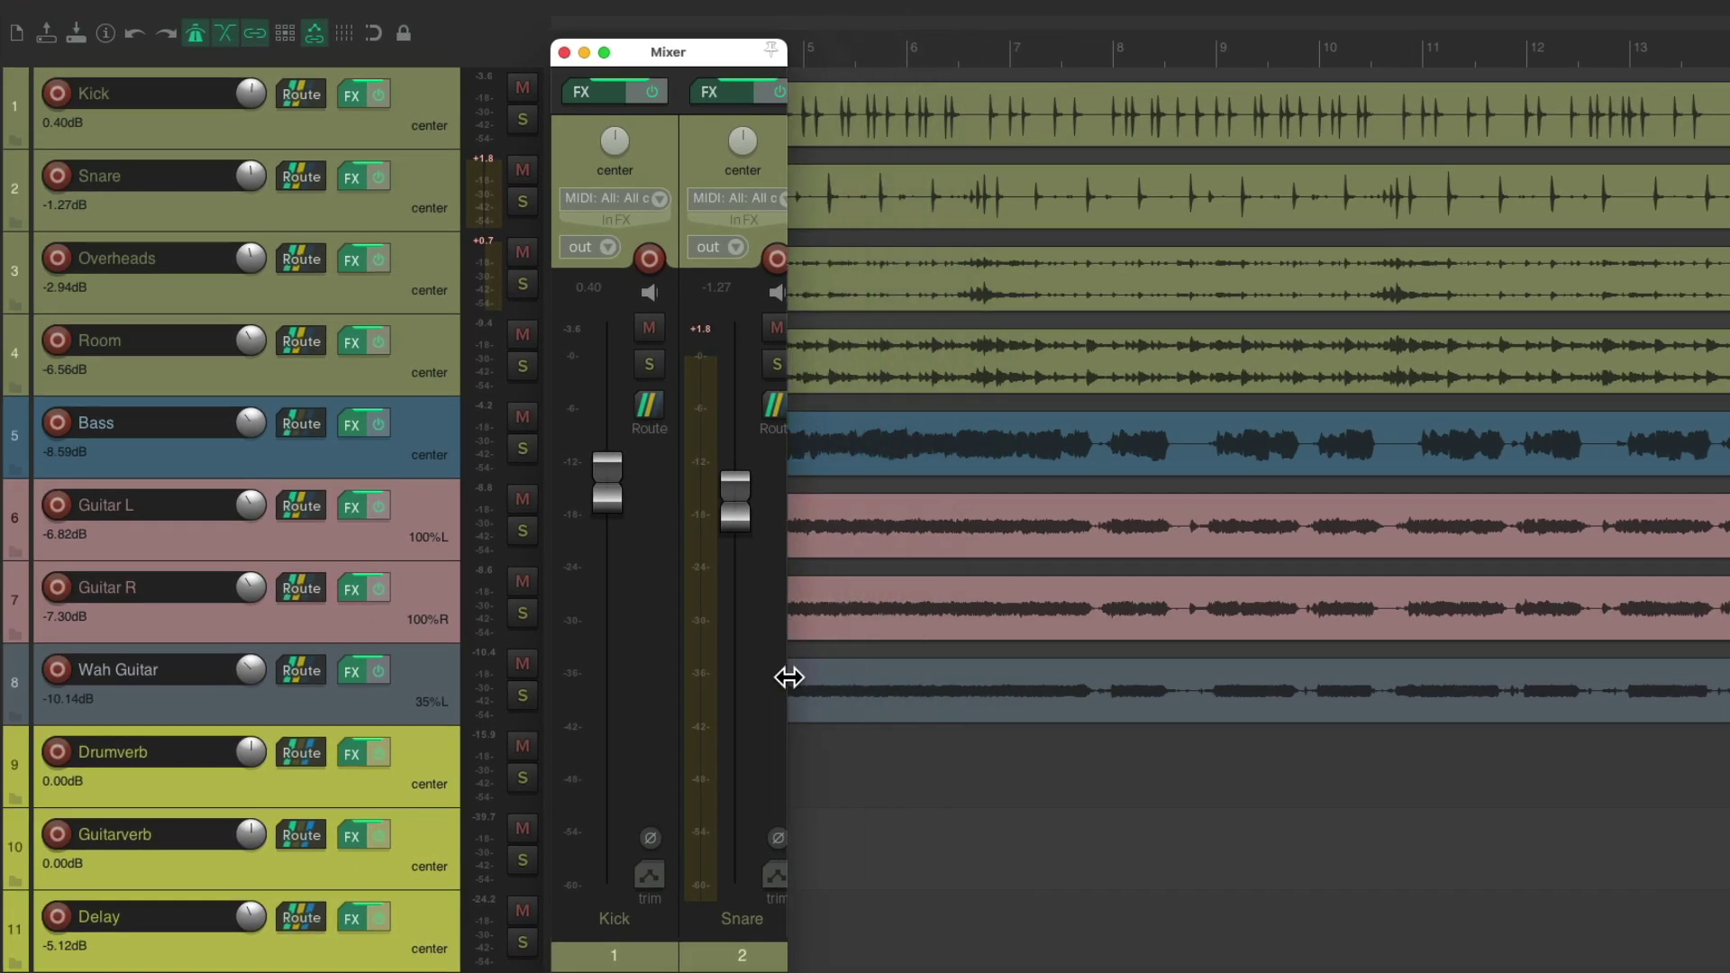
drag(789, 677, 678, 691)
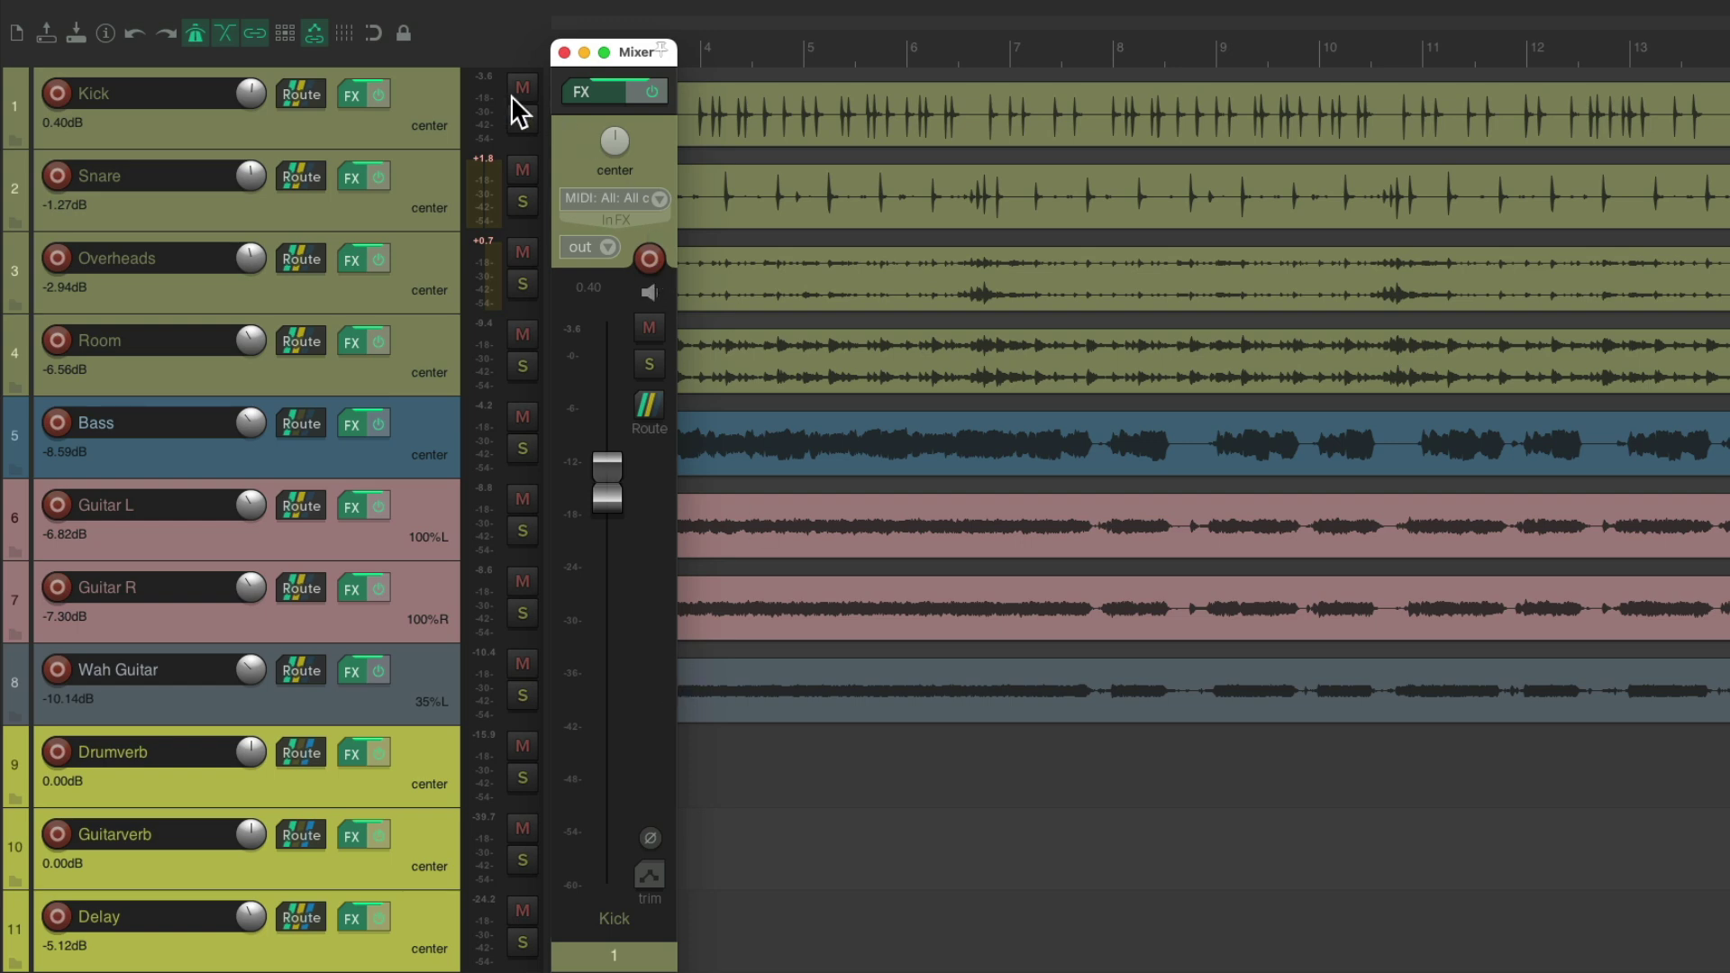
Select the Kick track and set its mixer fader to 0.36 dB during playback
click(394, 107)
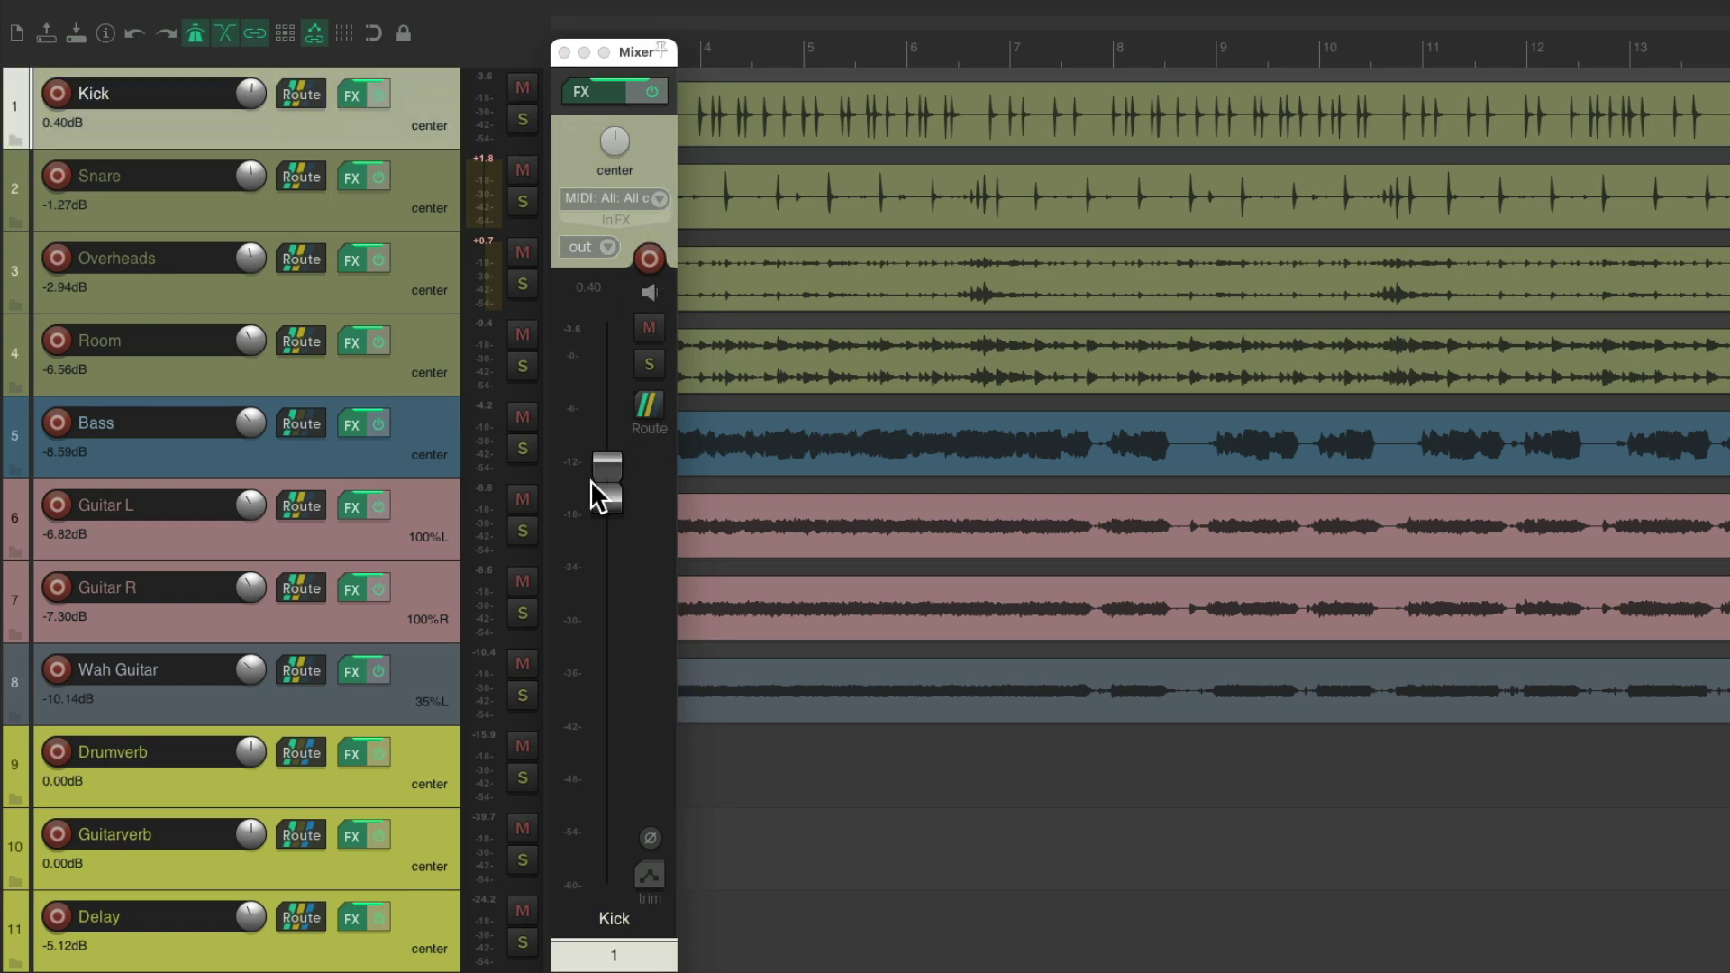
key(space)
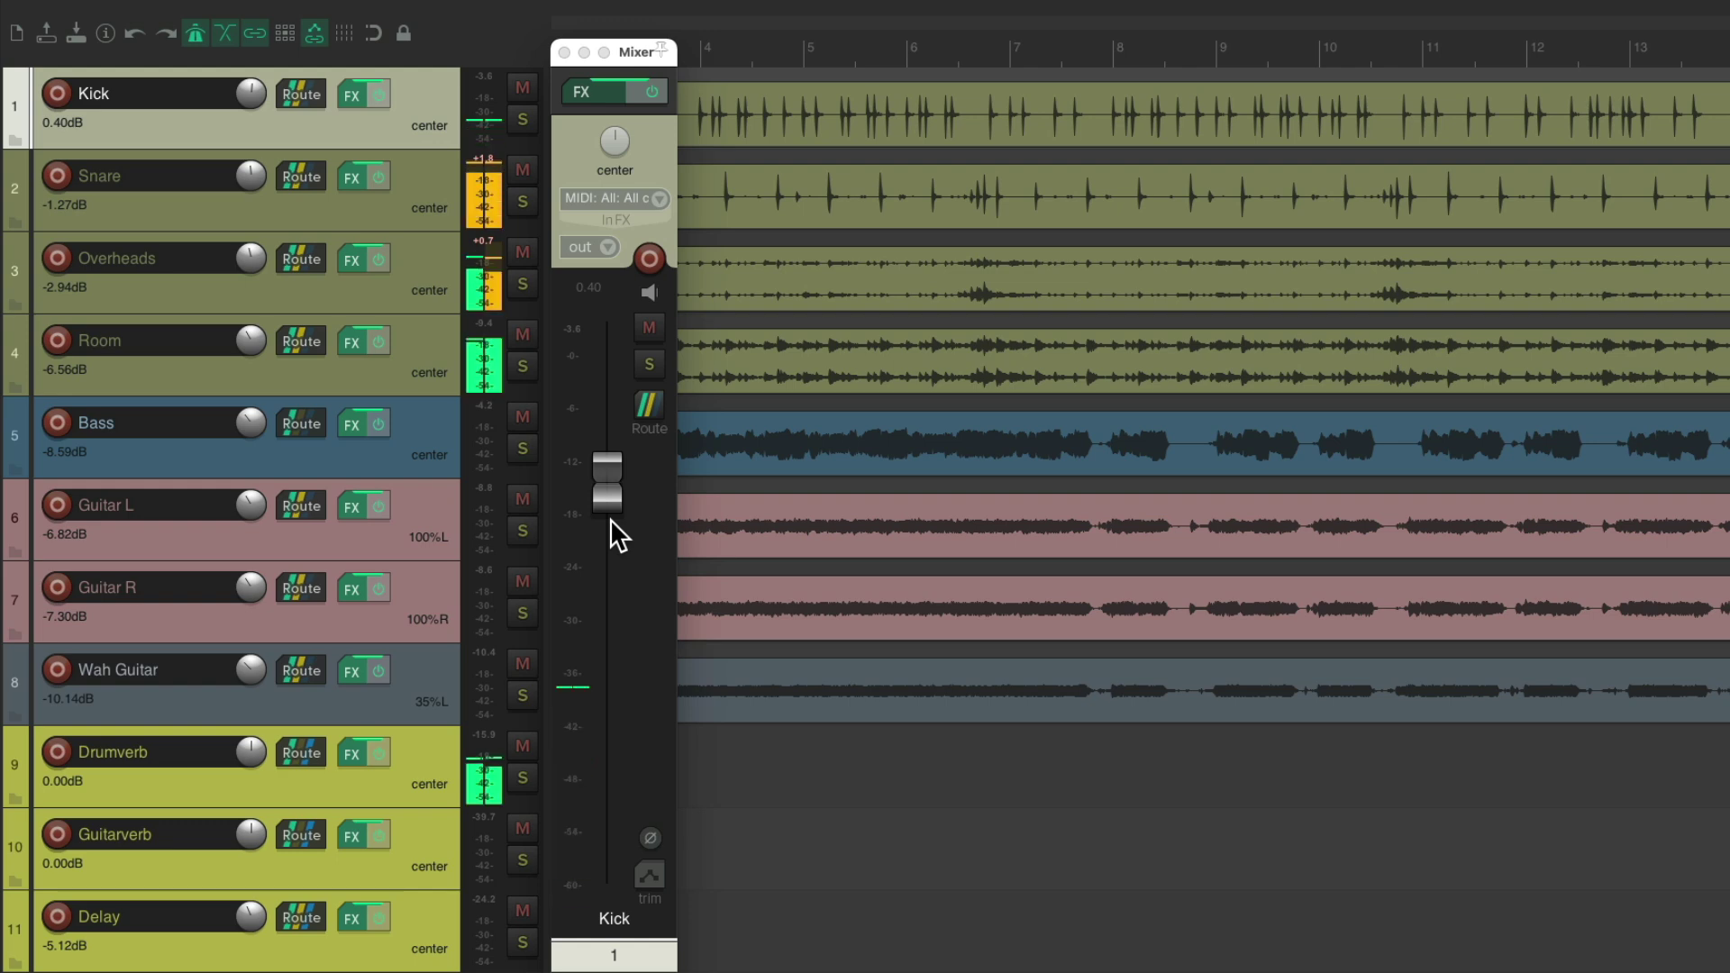
mouse_move(610, 521)
mouse_down()
mouse_move(607, 667)
mouse_move(604, 543)
mouse_up()
scroll(604, 539, up, 6)
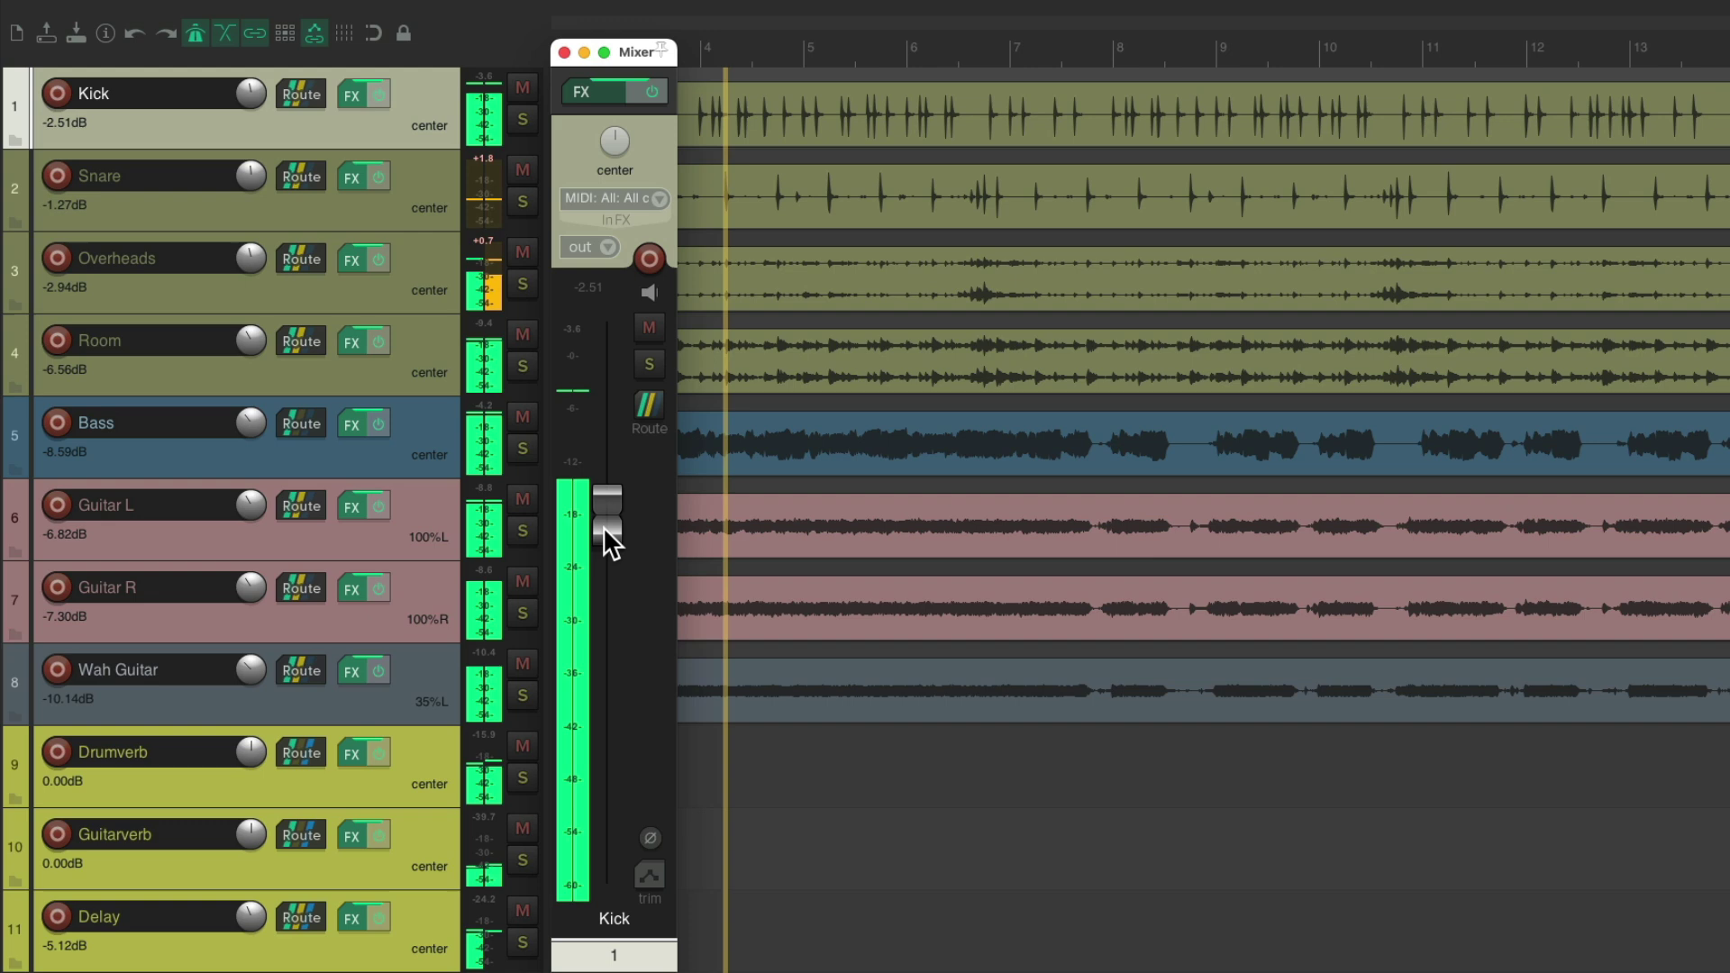
key(space)
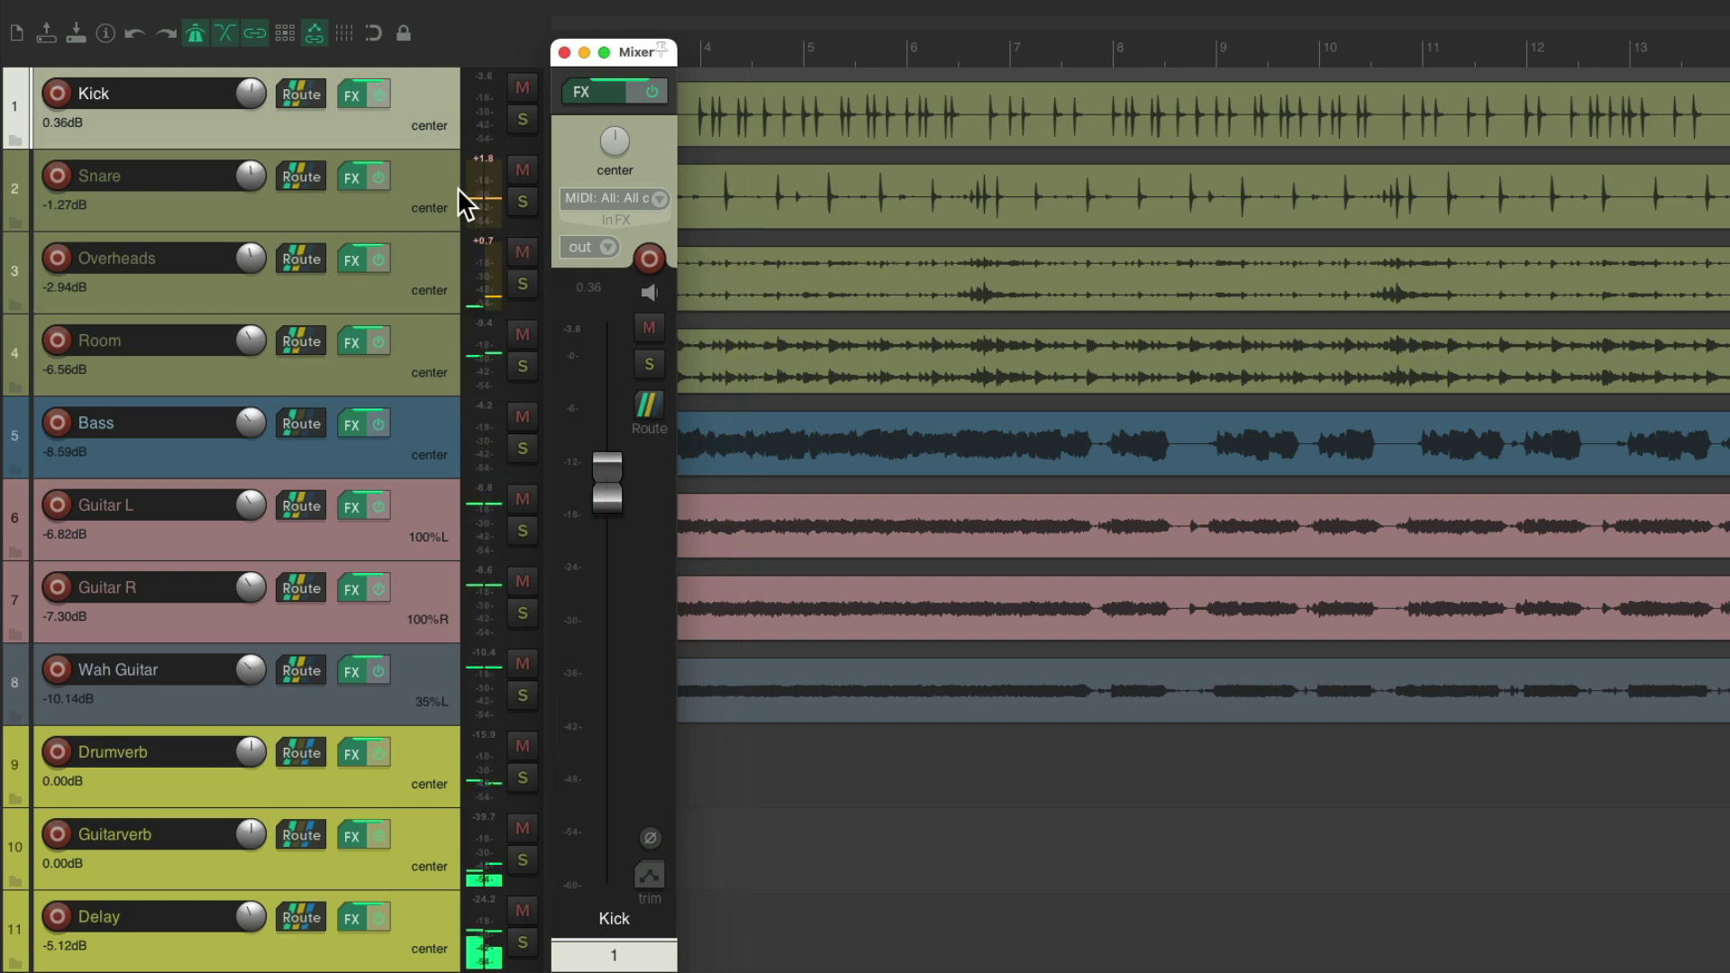
Select the Snare track and ride its mixer fader during playback, leaving it at -1.27 dB
click(422, 170)
key(space)
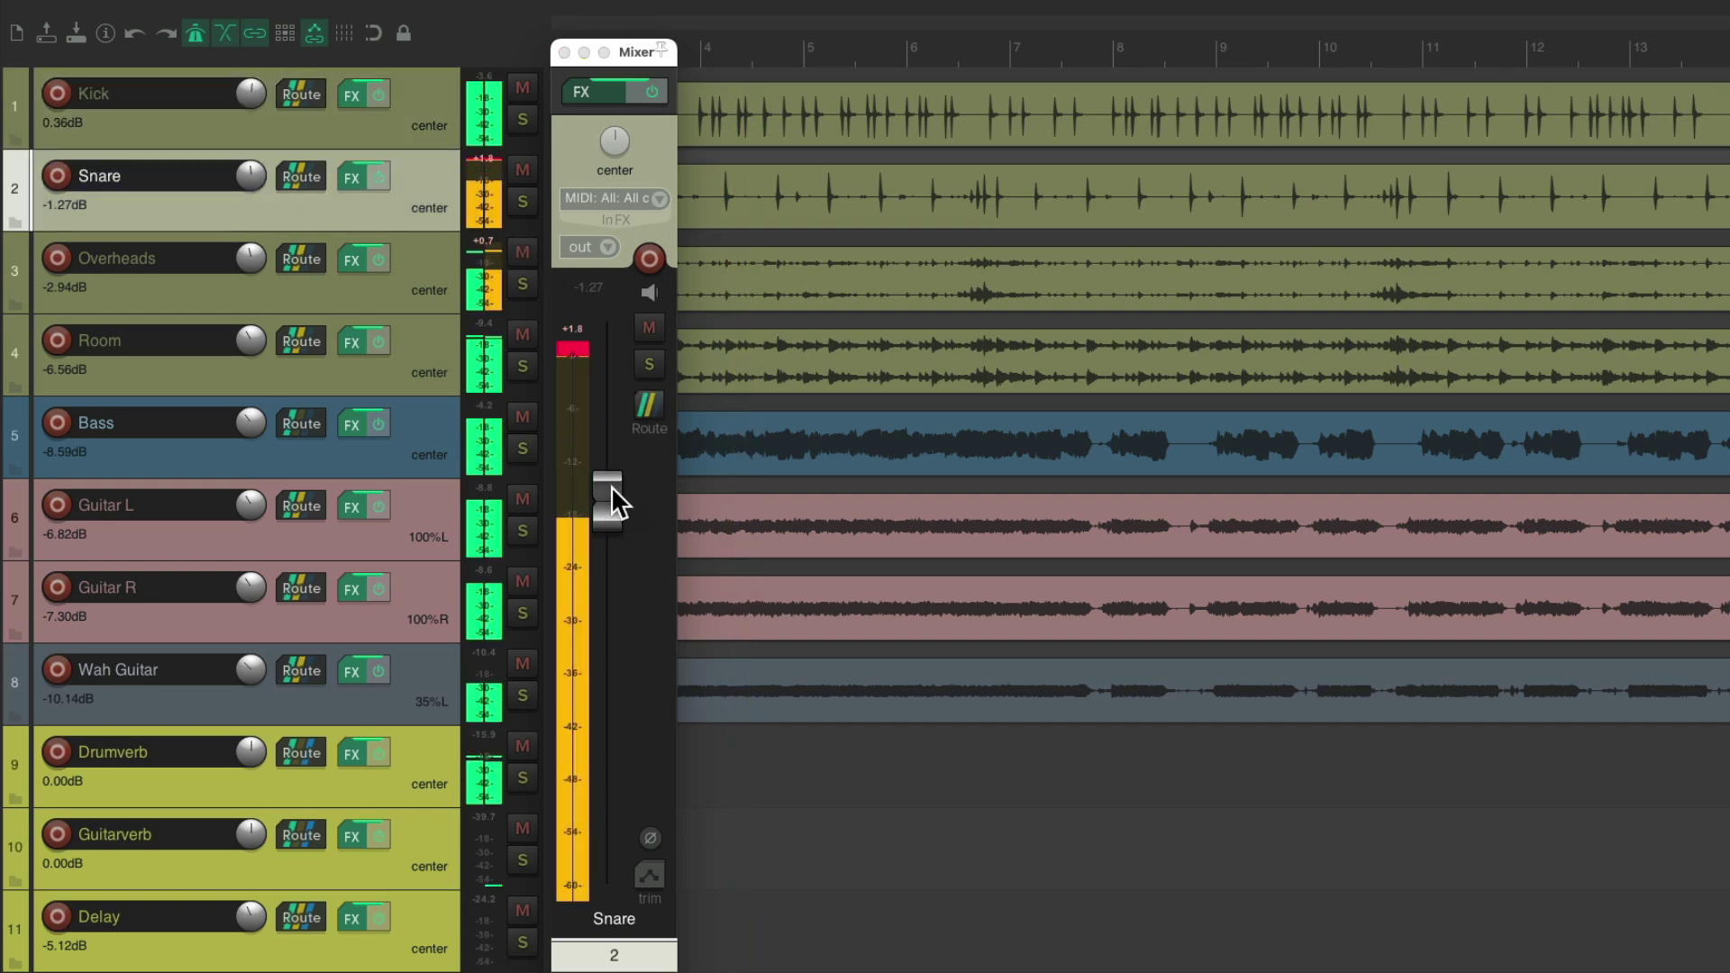
mouse_move(609, 487)
mouse_down()
mouse_move(592, 656)
mouse_move(602, 500)
mouse_up()
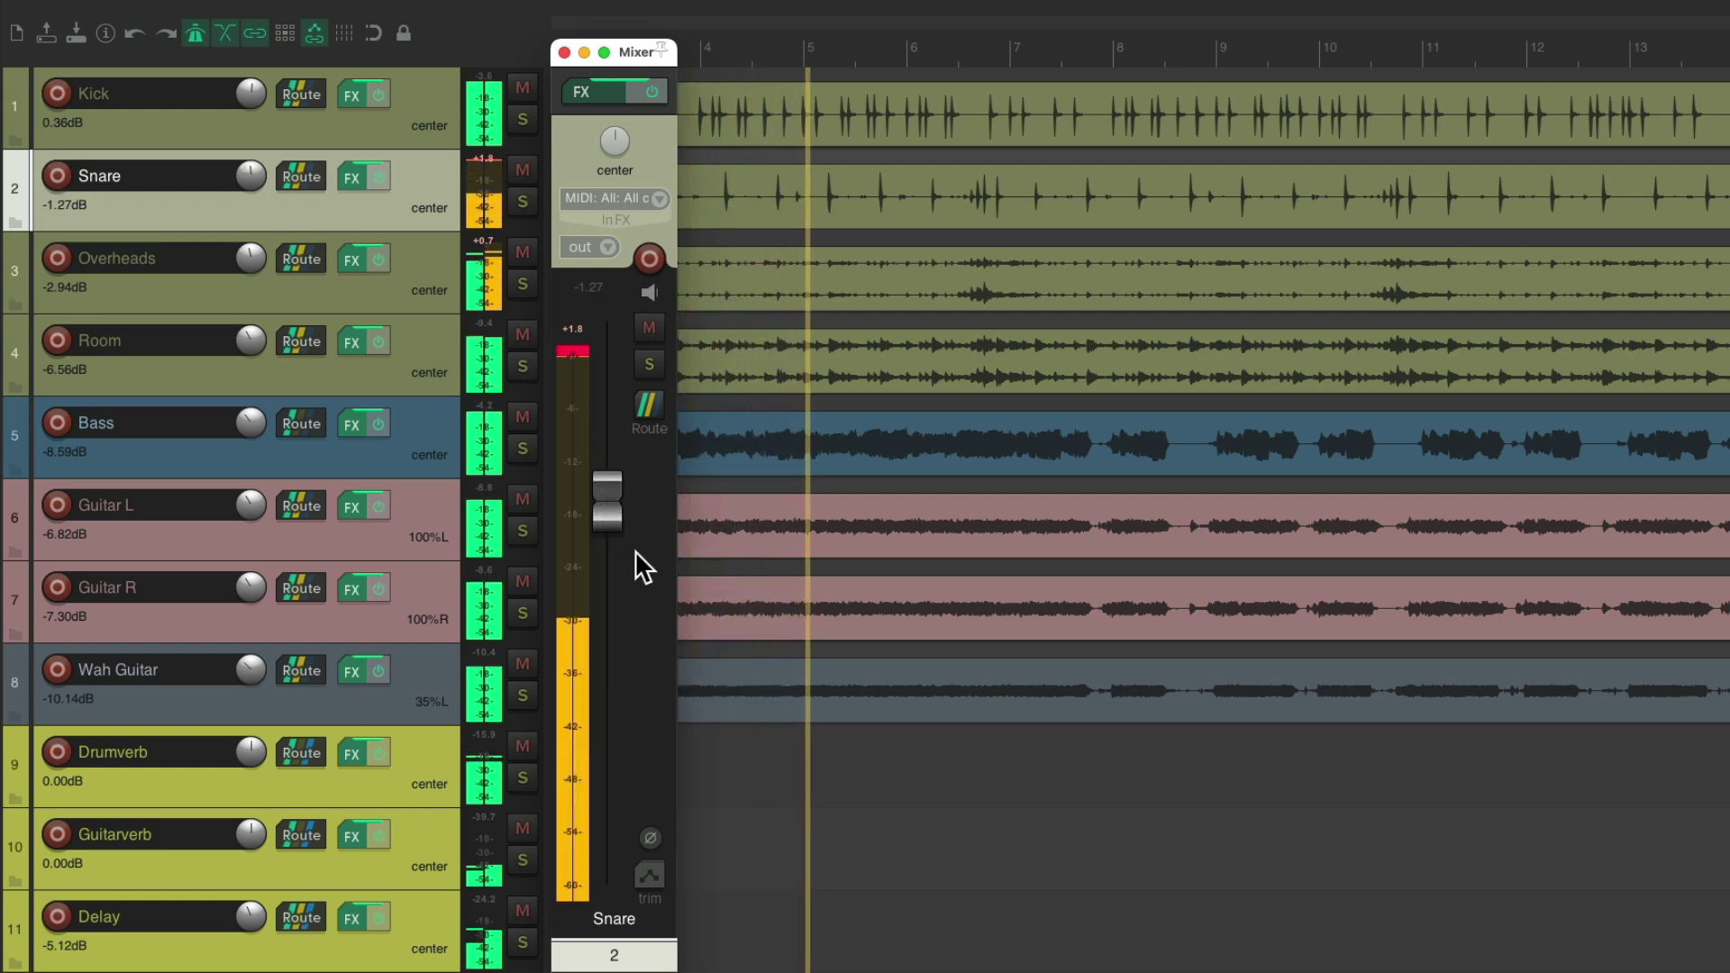
key(space)
Select the Bass track and set its mixer fader to -8.64 dB during playback
click(436, 428)
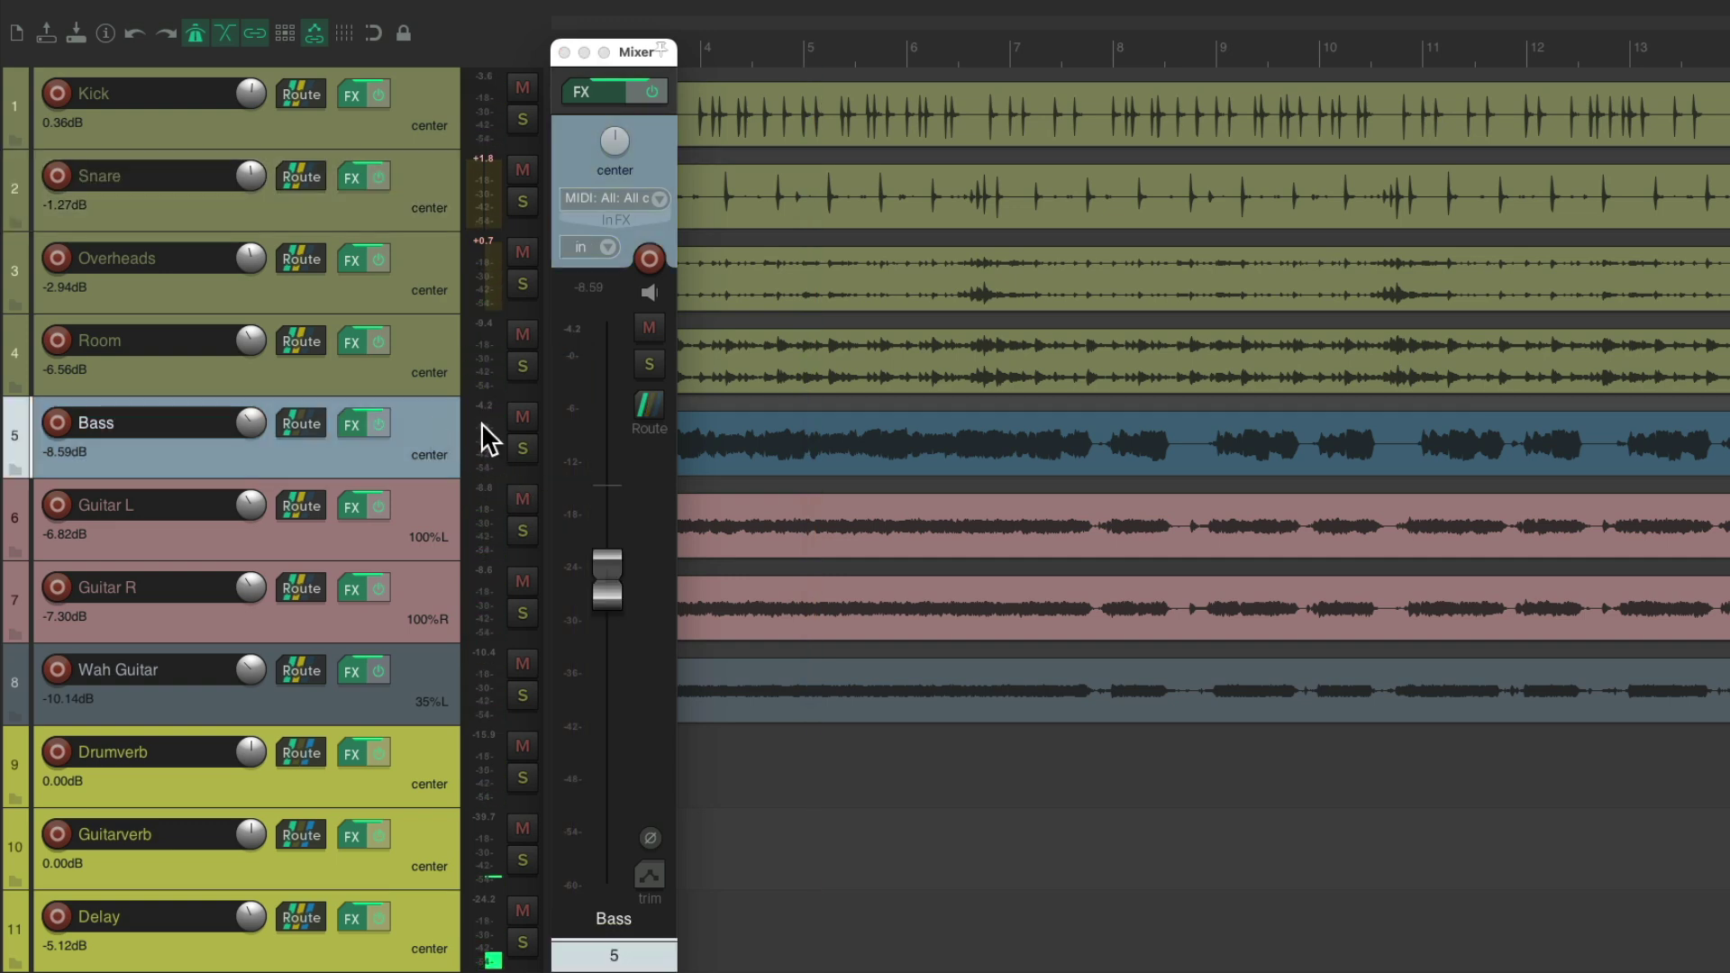
key(space)
mouse_move(609, 577)
mouse_down()
mouse_move(599, 842)
mouse_move(606, 566)
mouse_up()
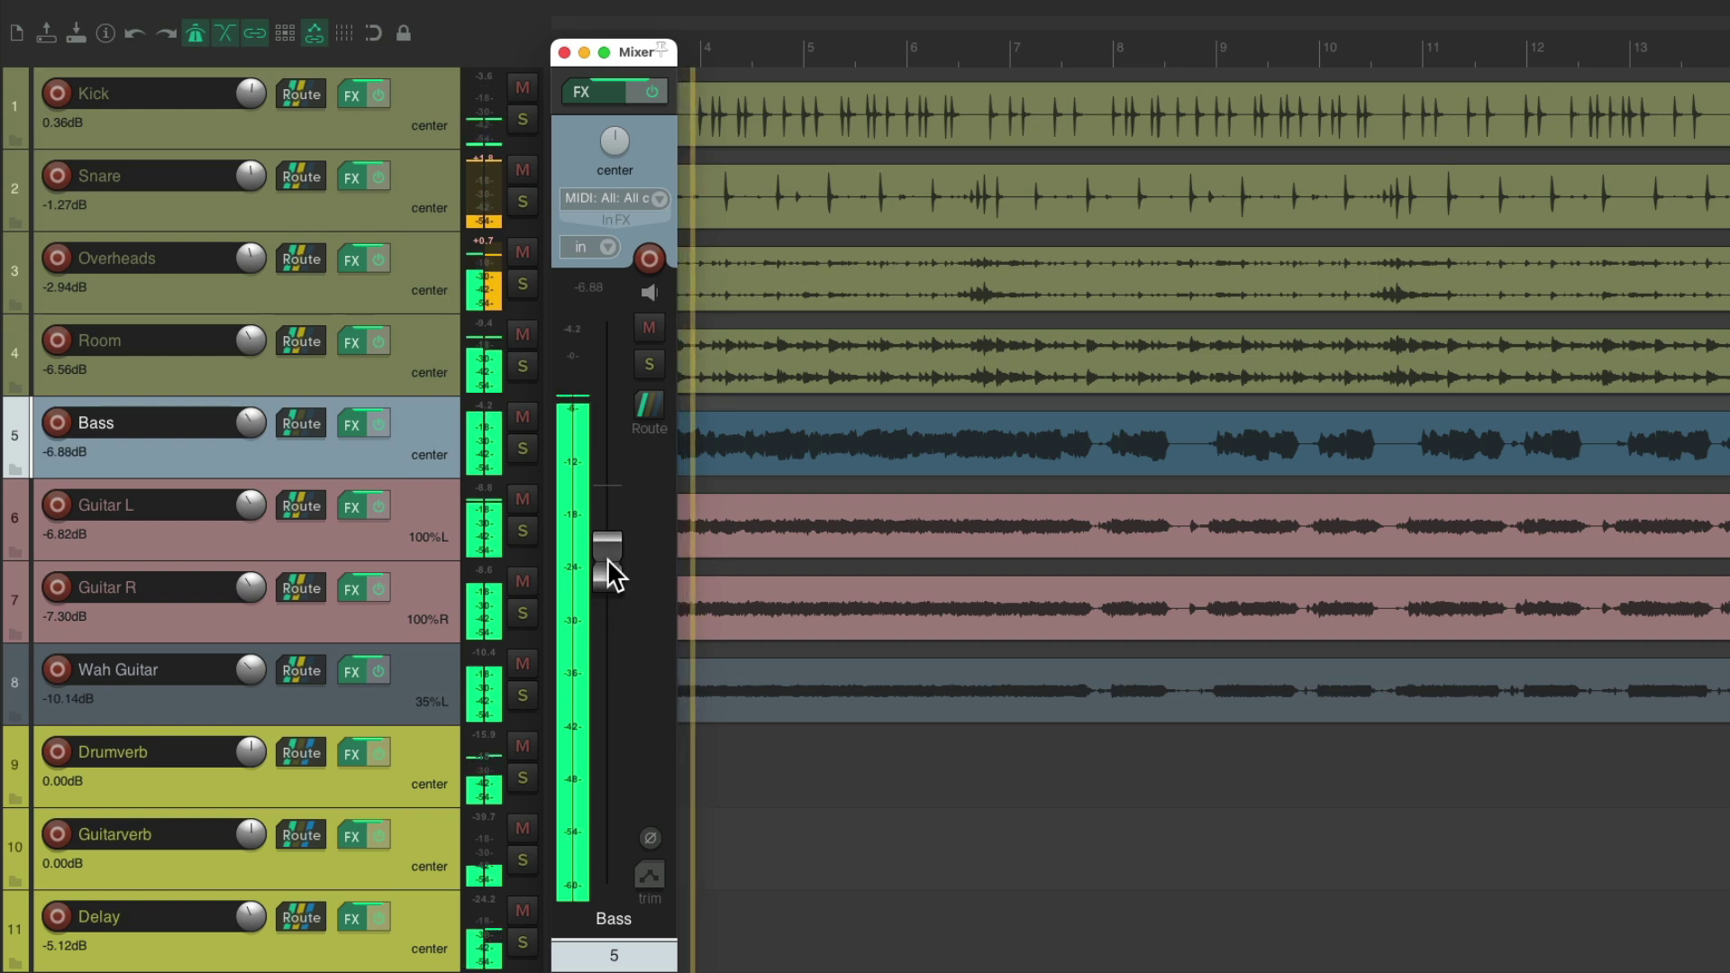
key(space)
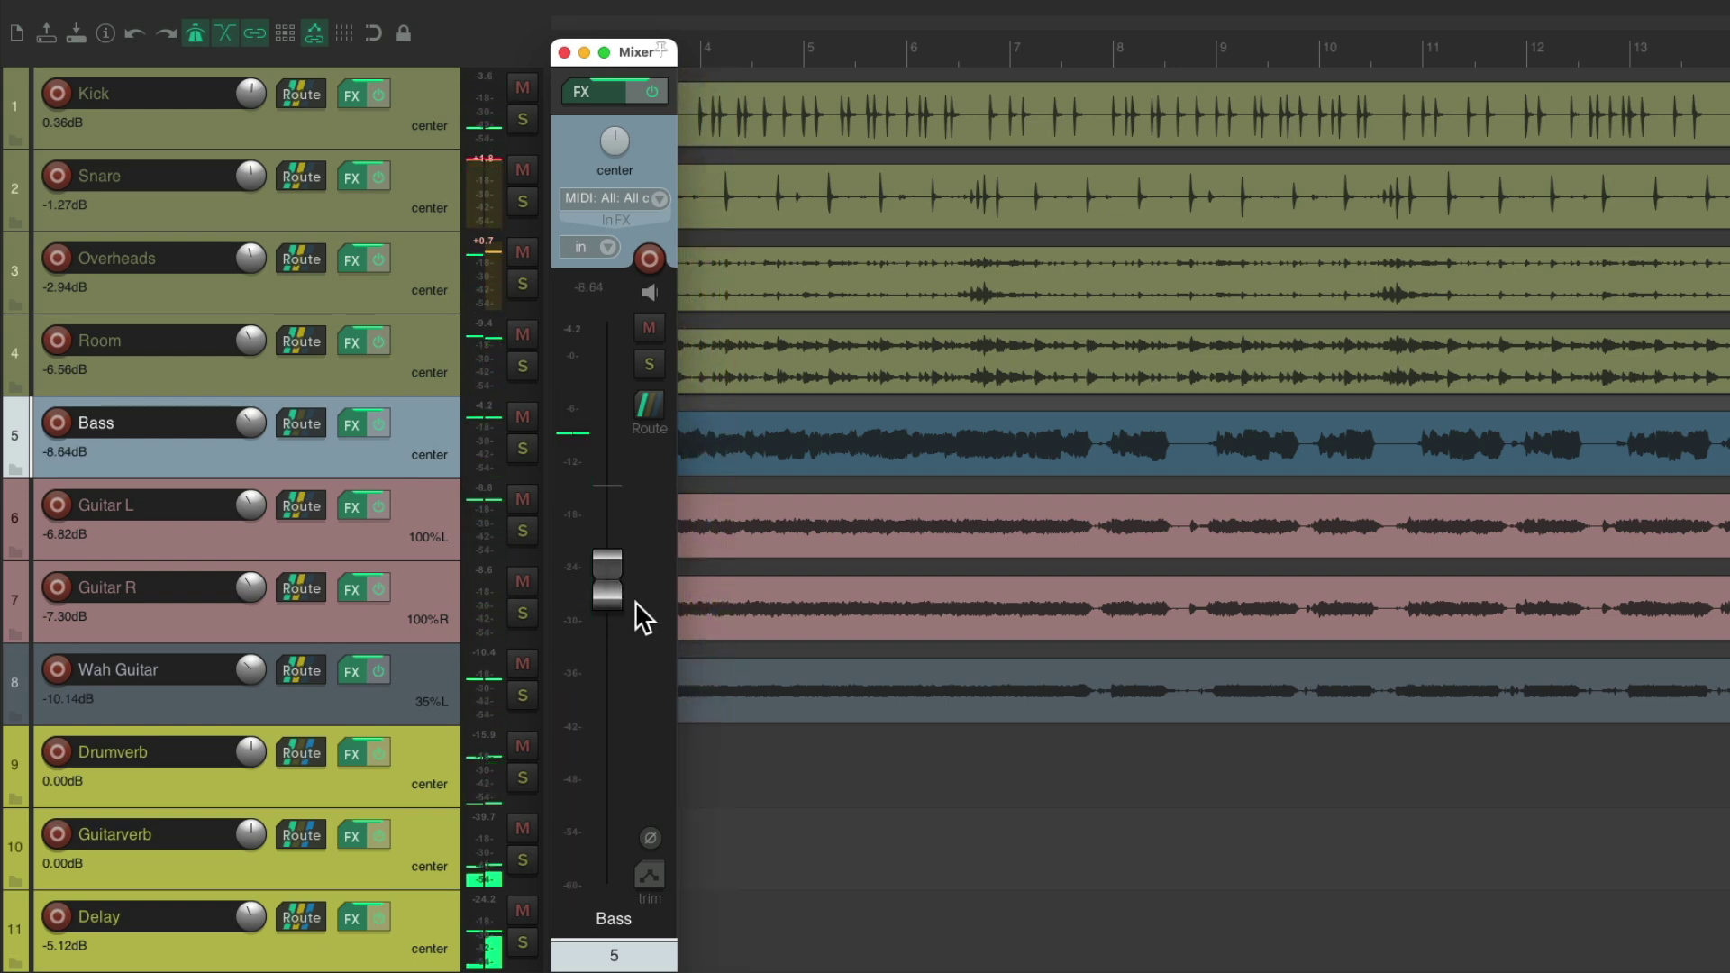
Select Guitar L through Wah Guitar together and adjust their levels during playback, bringing Wah Guitar to -10.20 dB
click(425, 497)
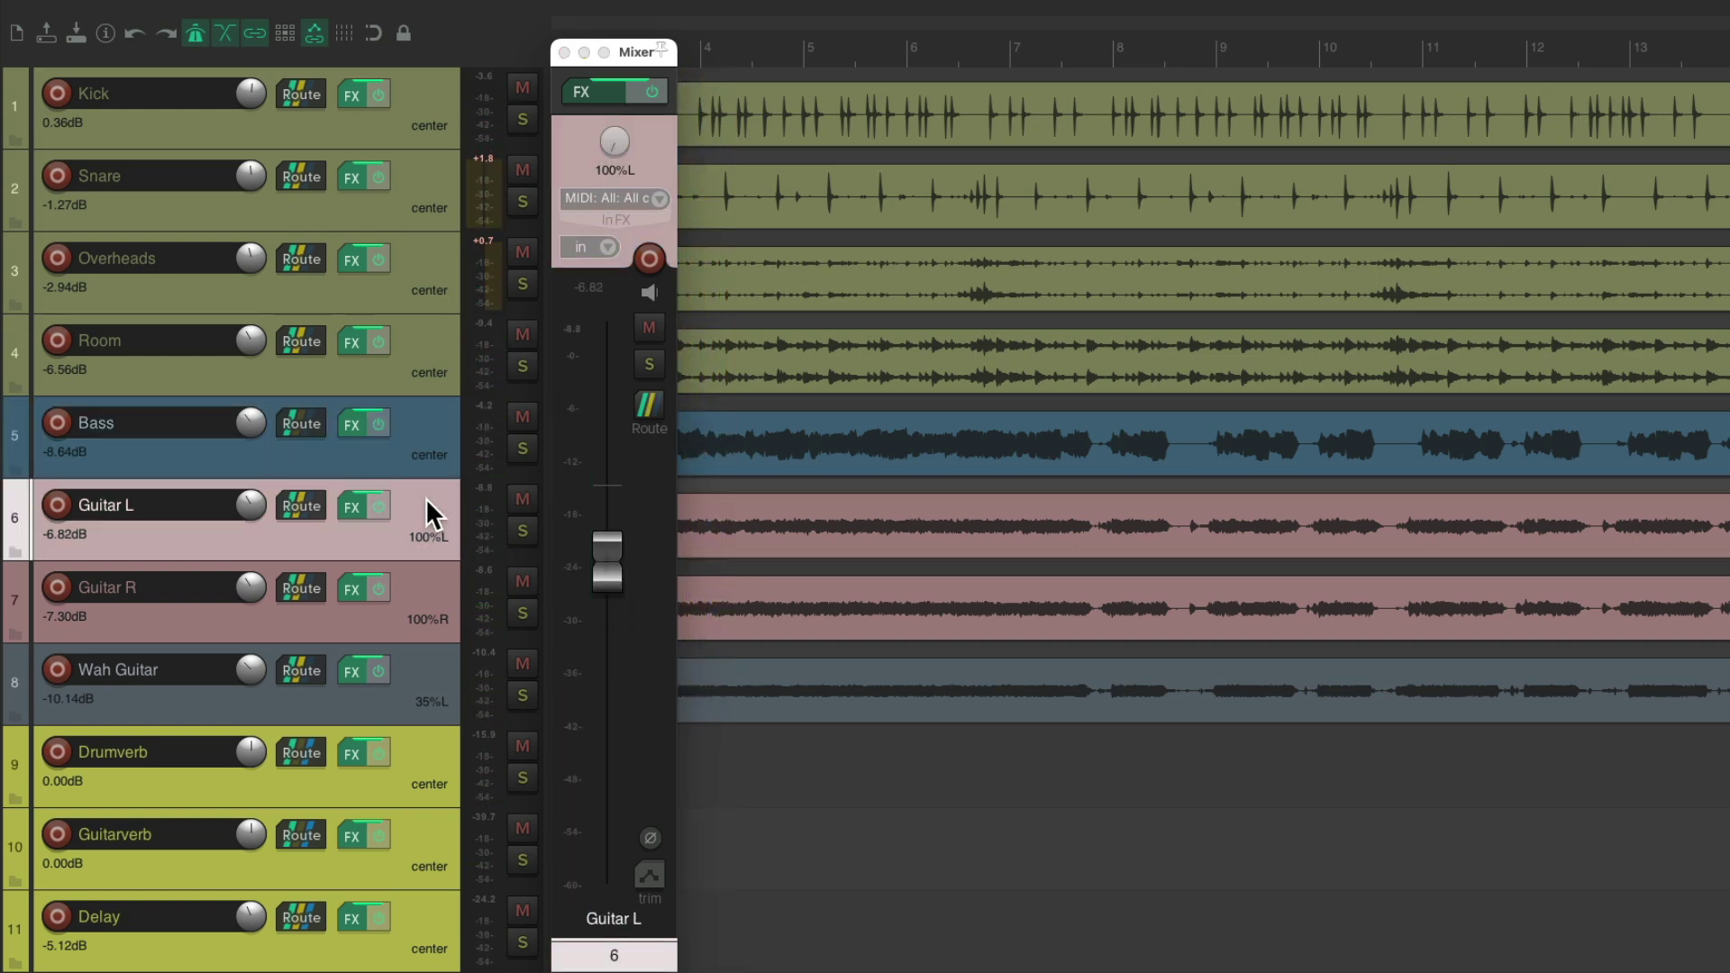
click(425, 678)
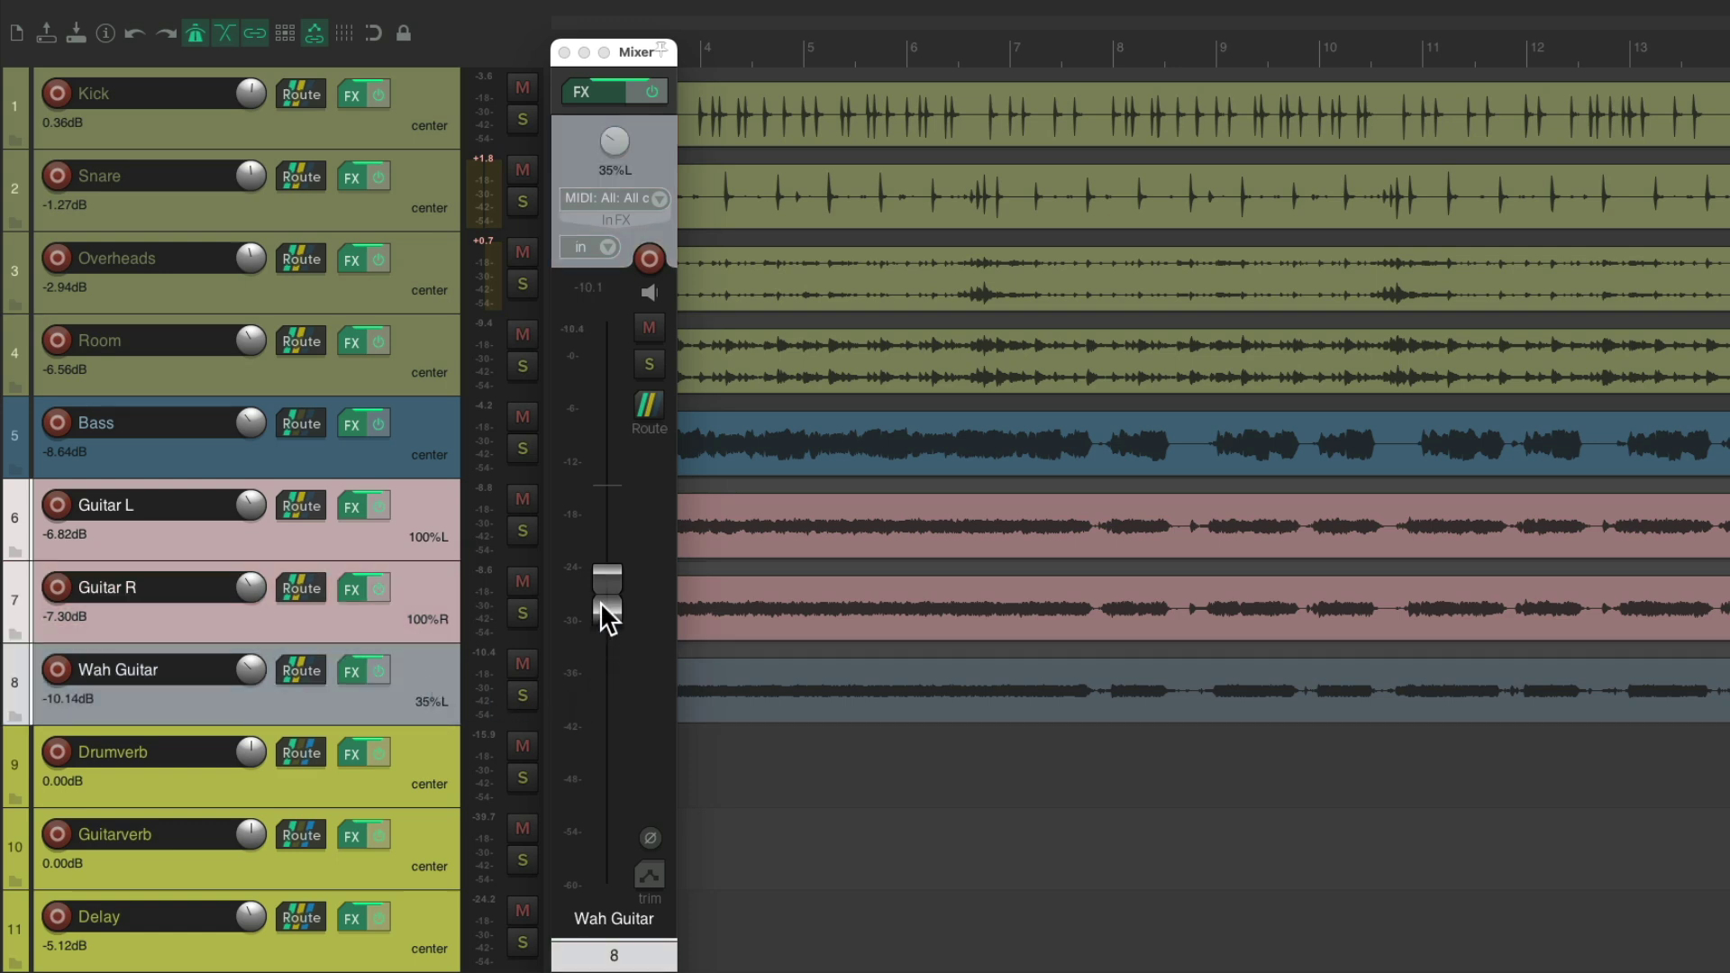
key(space)
mouse_move(602, 599)
mouse_down()
mouse_move(603, 806)
mouse_move(586, 737)
mouse_move(592, 579)
mouse_move(608, 620)
mouse_up()
key(space)
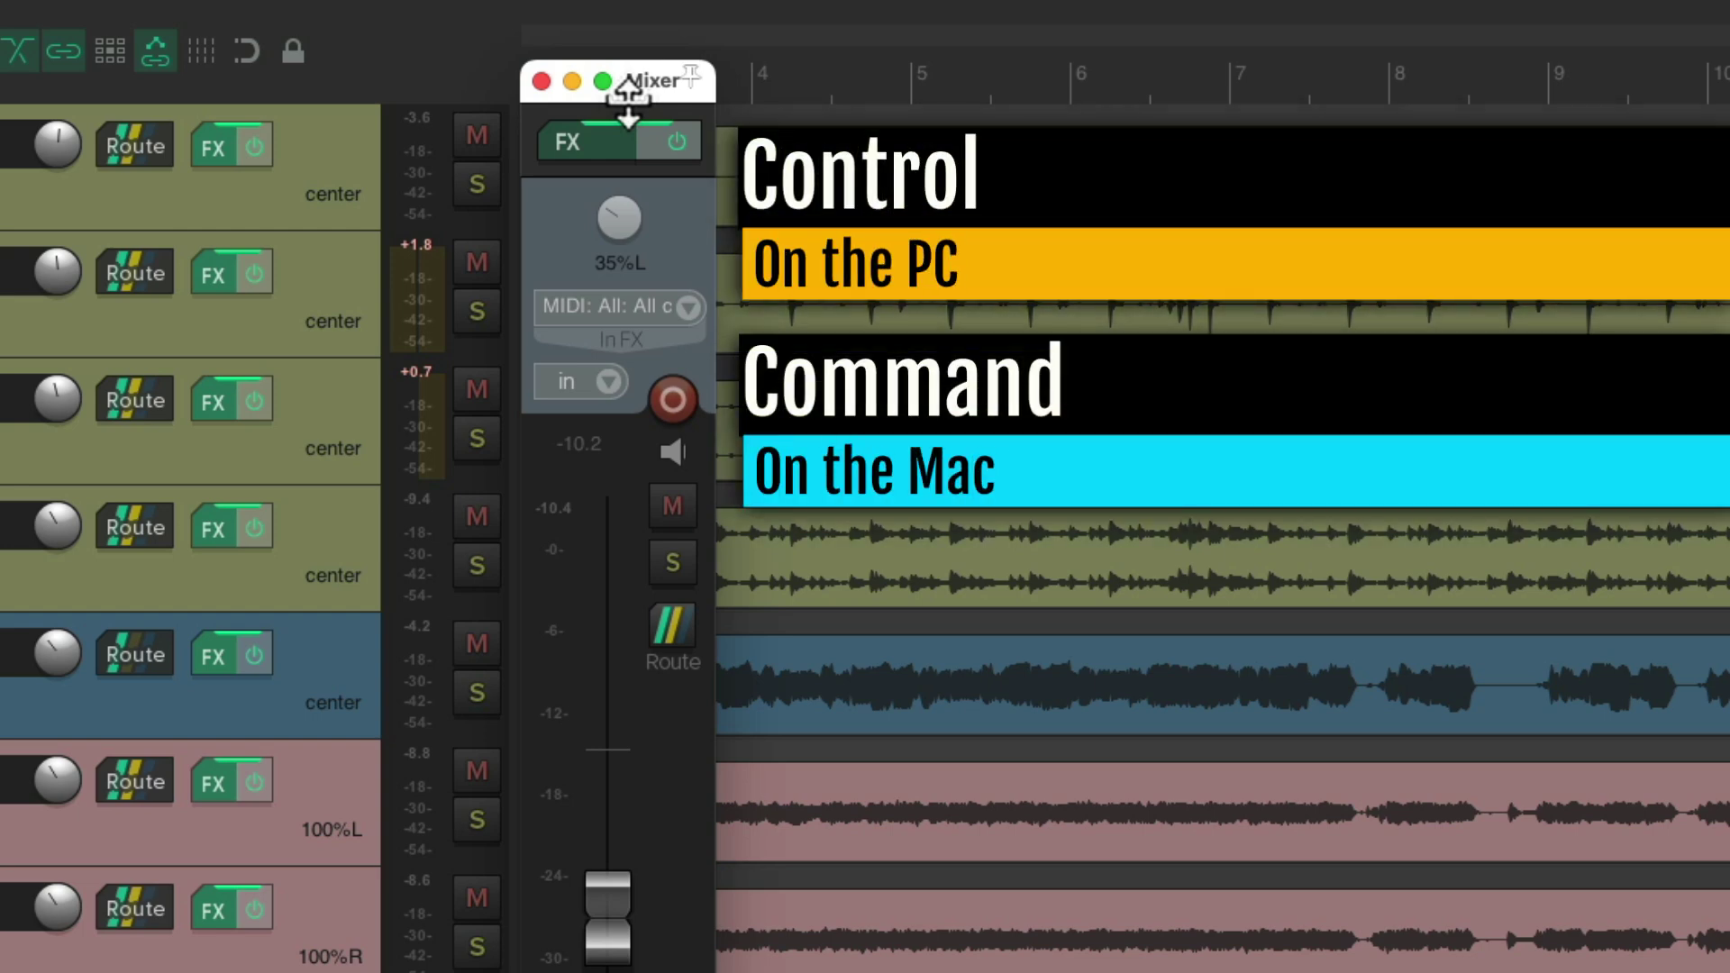
Expand the FX insert and send area of the mixer strip and display it for the Kick, Snare and Overheads tracks
drag(628, 99, 599, 551)
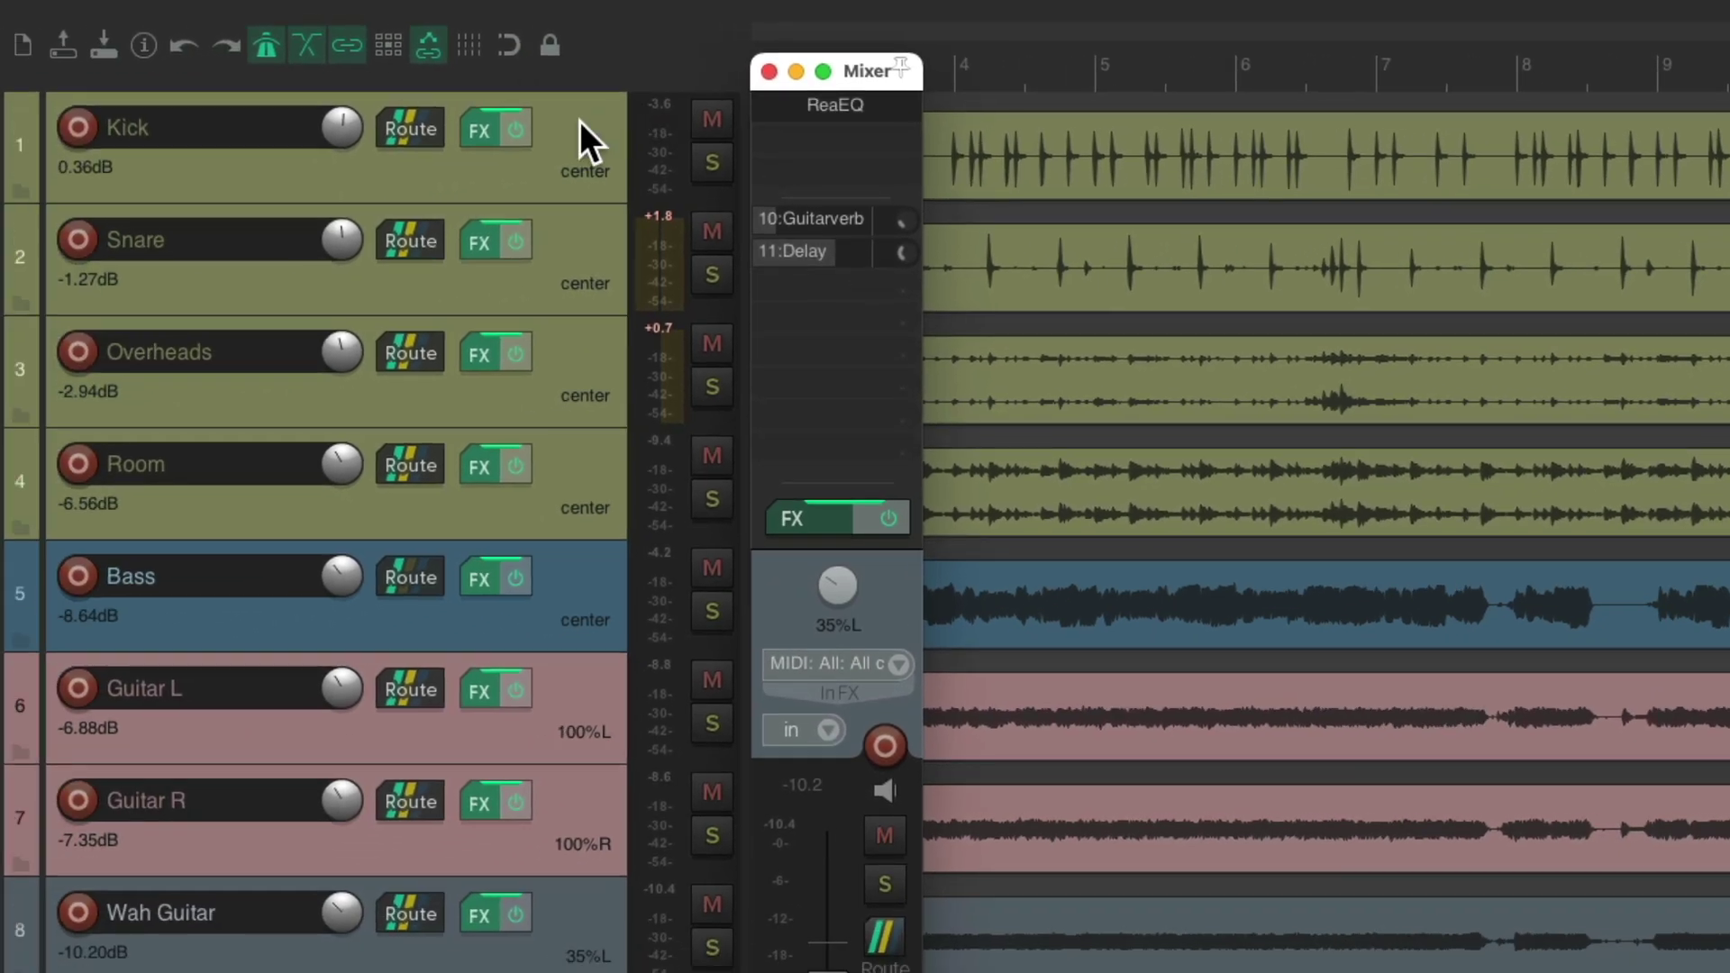
click(581, 133)
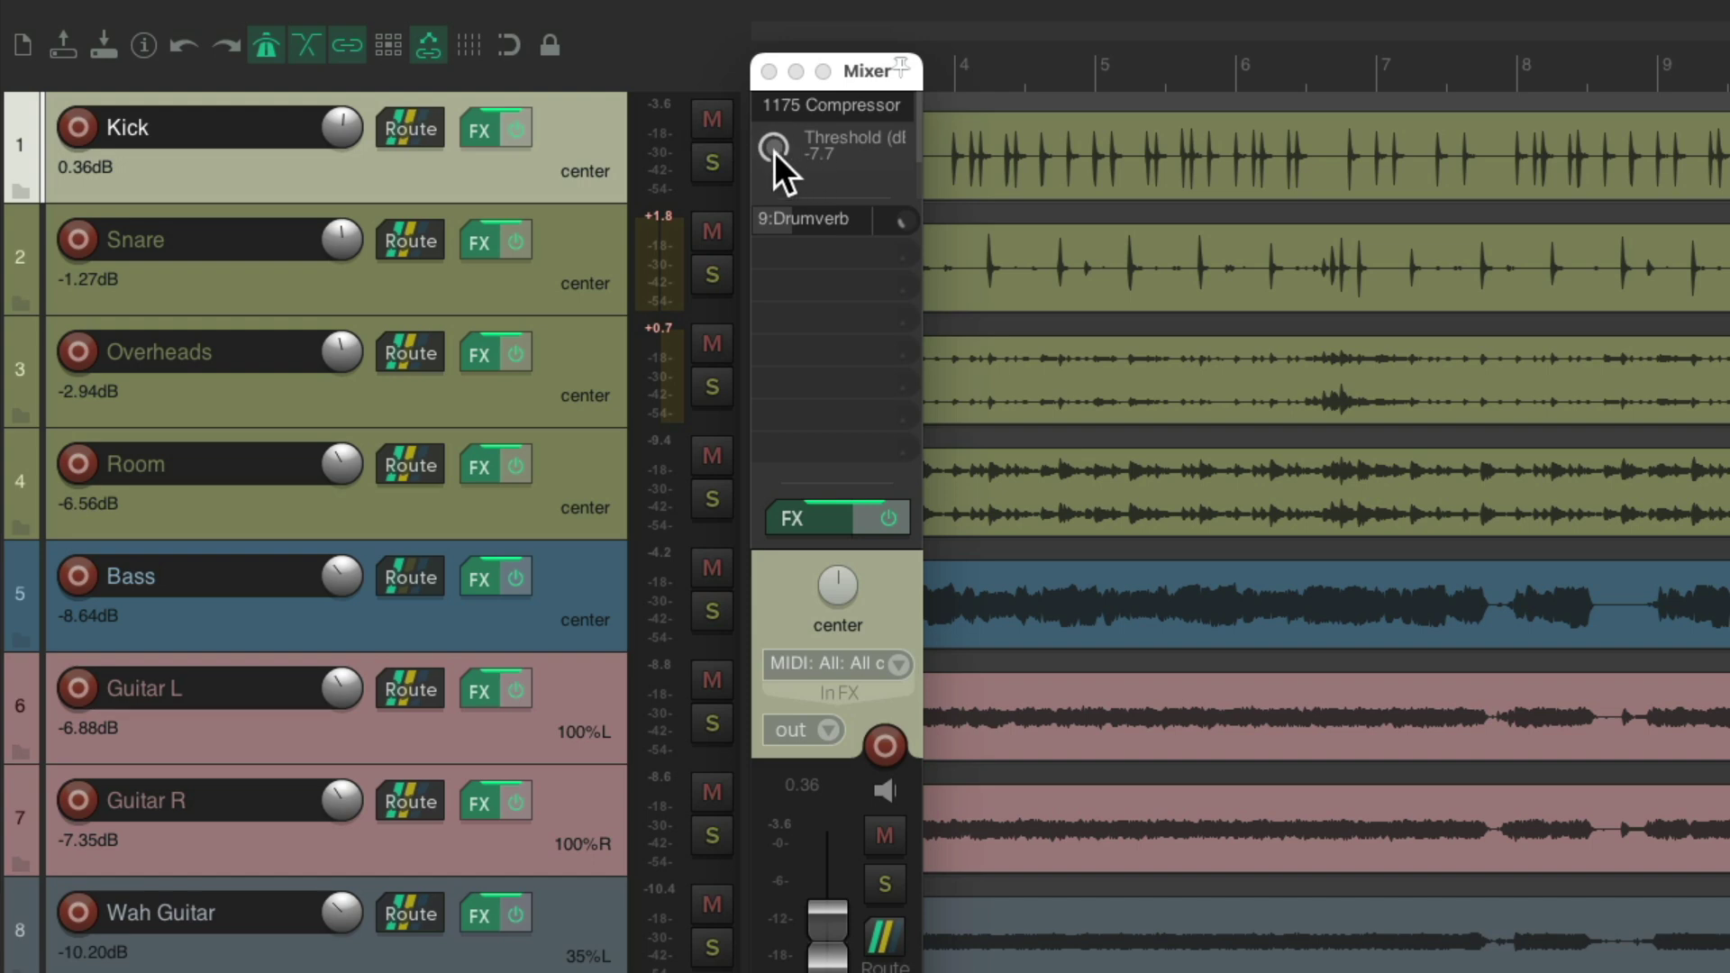
click(593, 231)
click(573, 328)
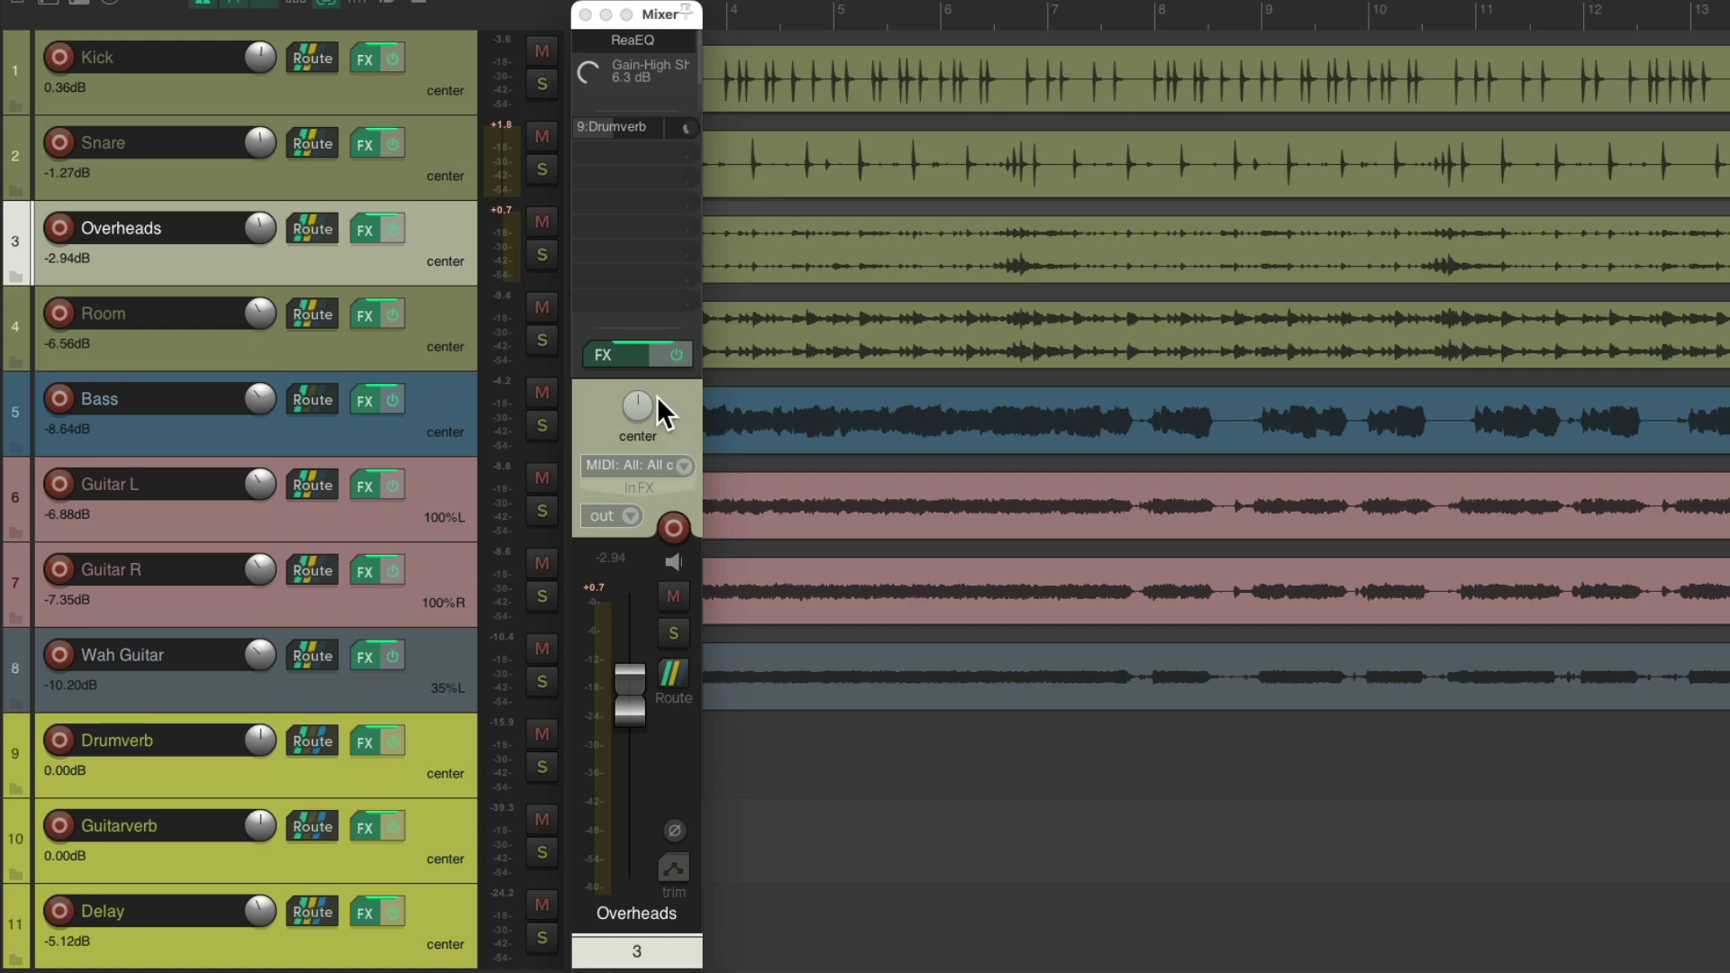
Collapse the mixer strip's FX insert and send area, and undo a trial lowering of the Overheads fader
drag(657, 348, 672, 27)
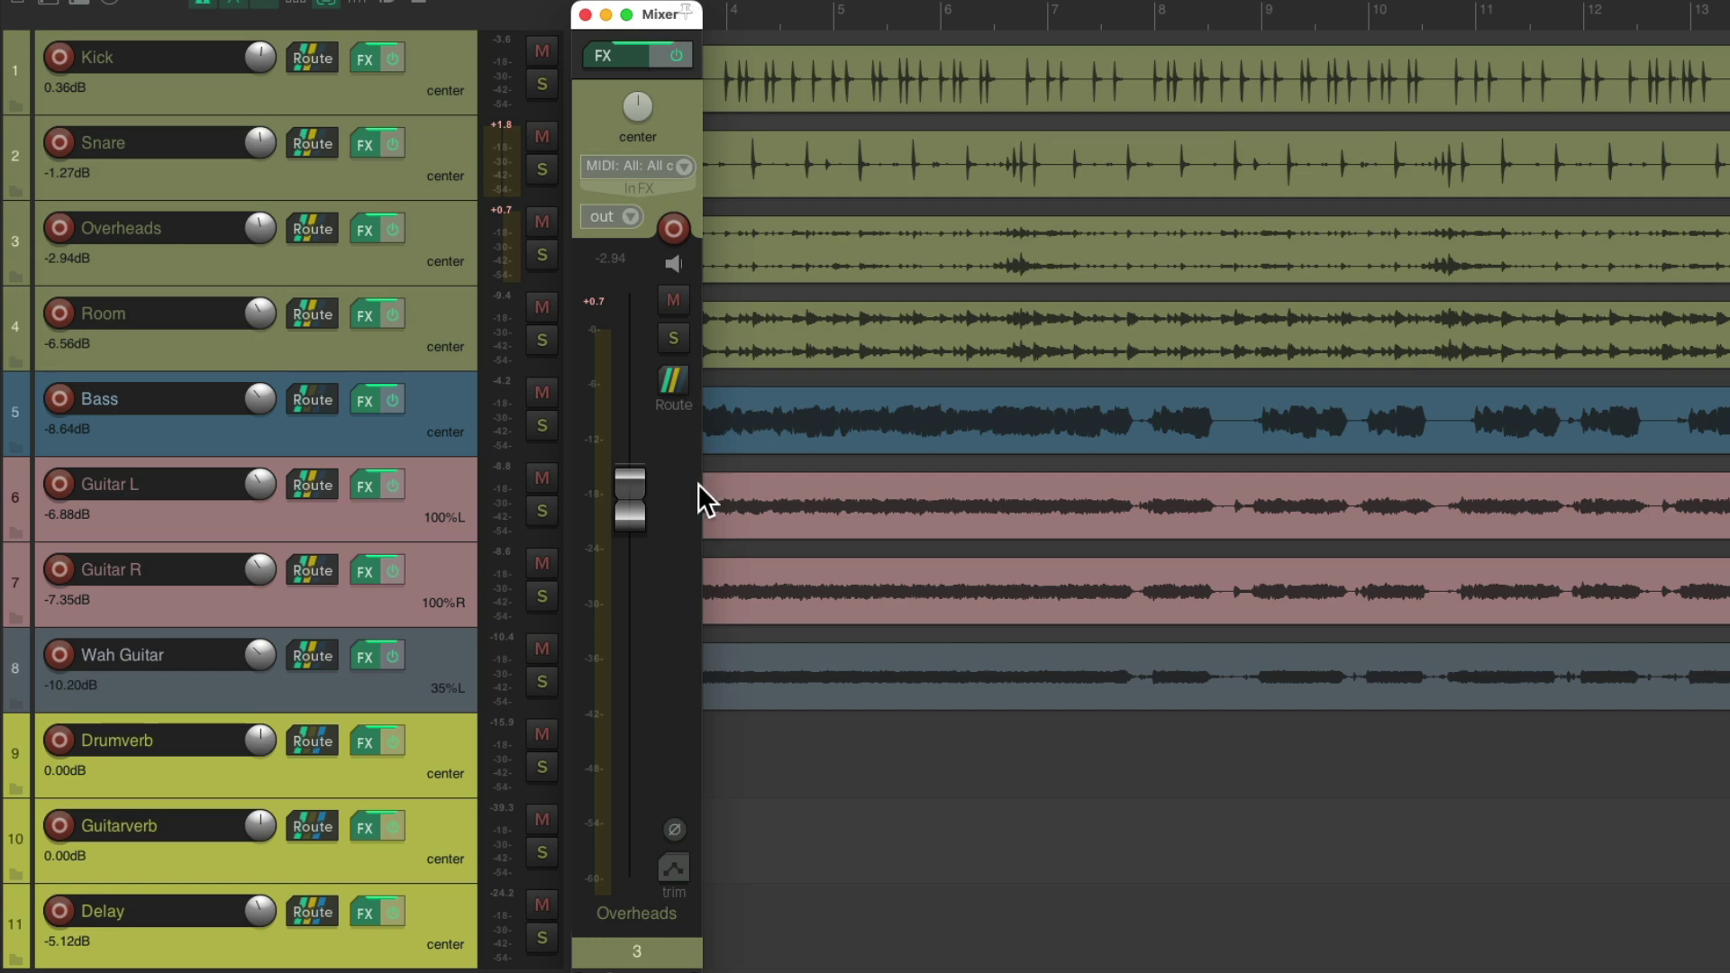
drag(632, 512, 629, 613)
key(super+z)
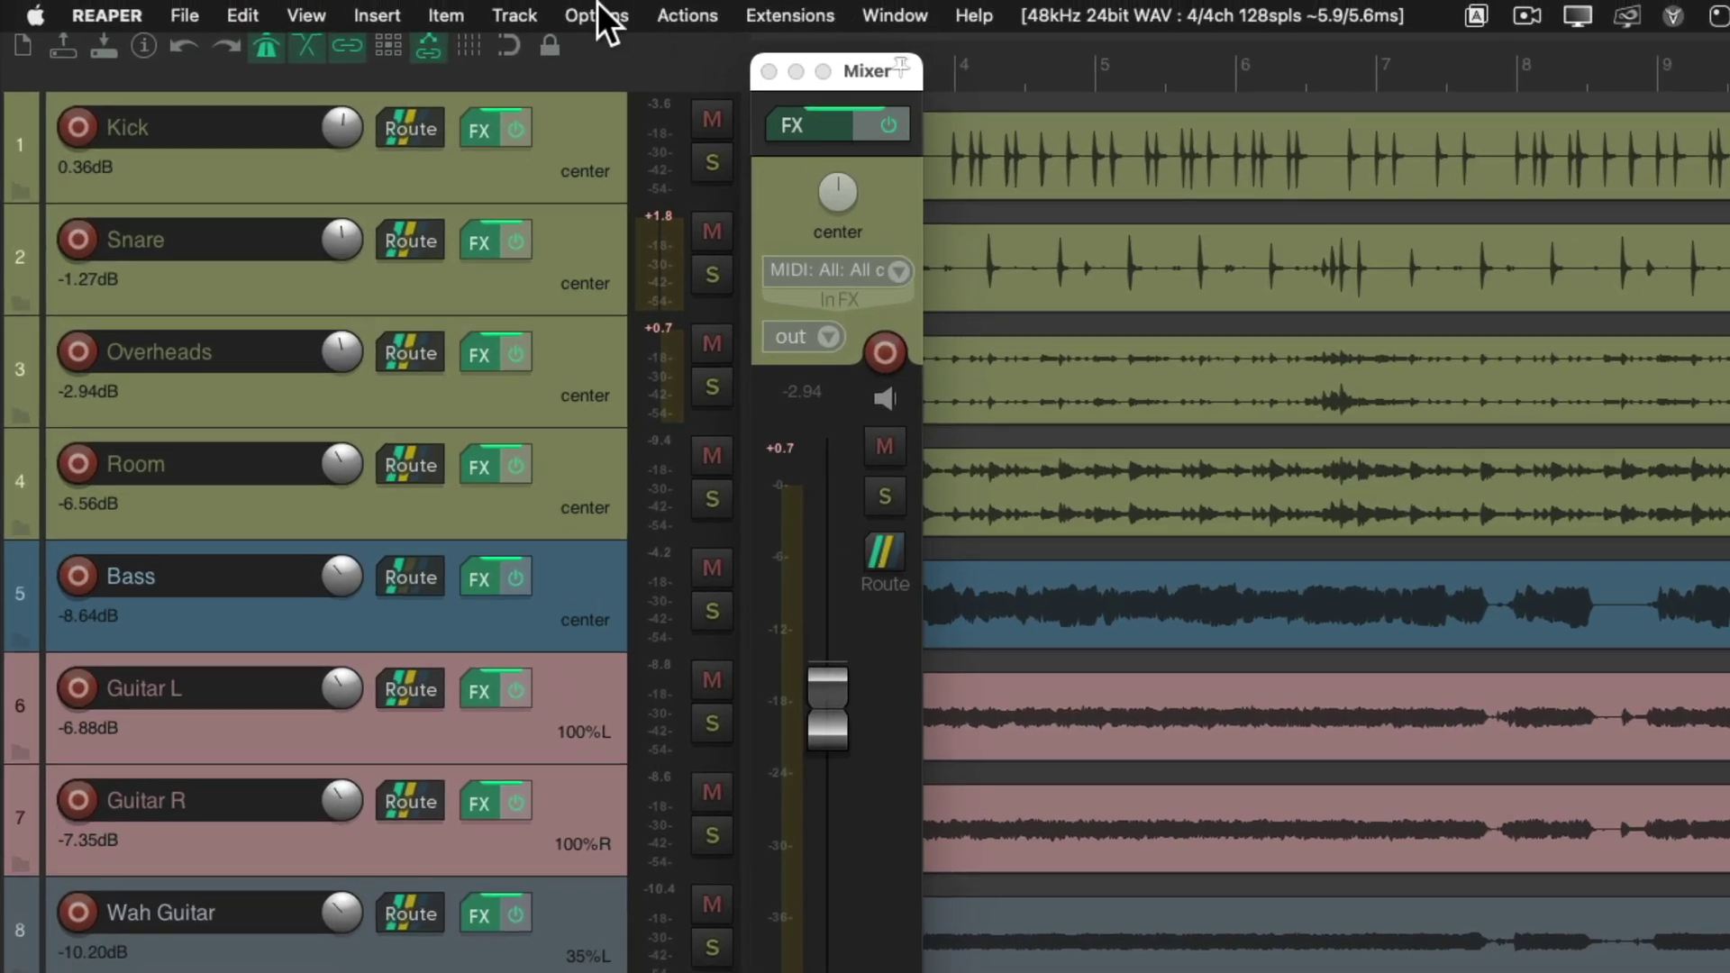
Enable the options to show sends and FX inserts in the TCP when size permits
click(597, 4)
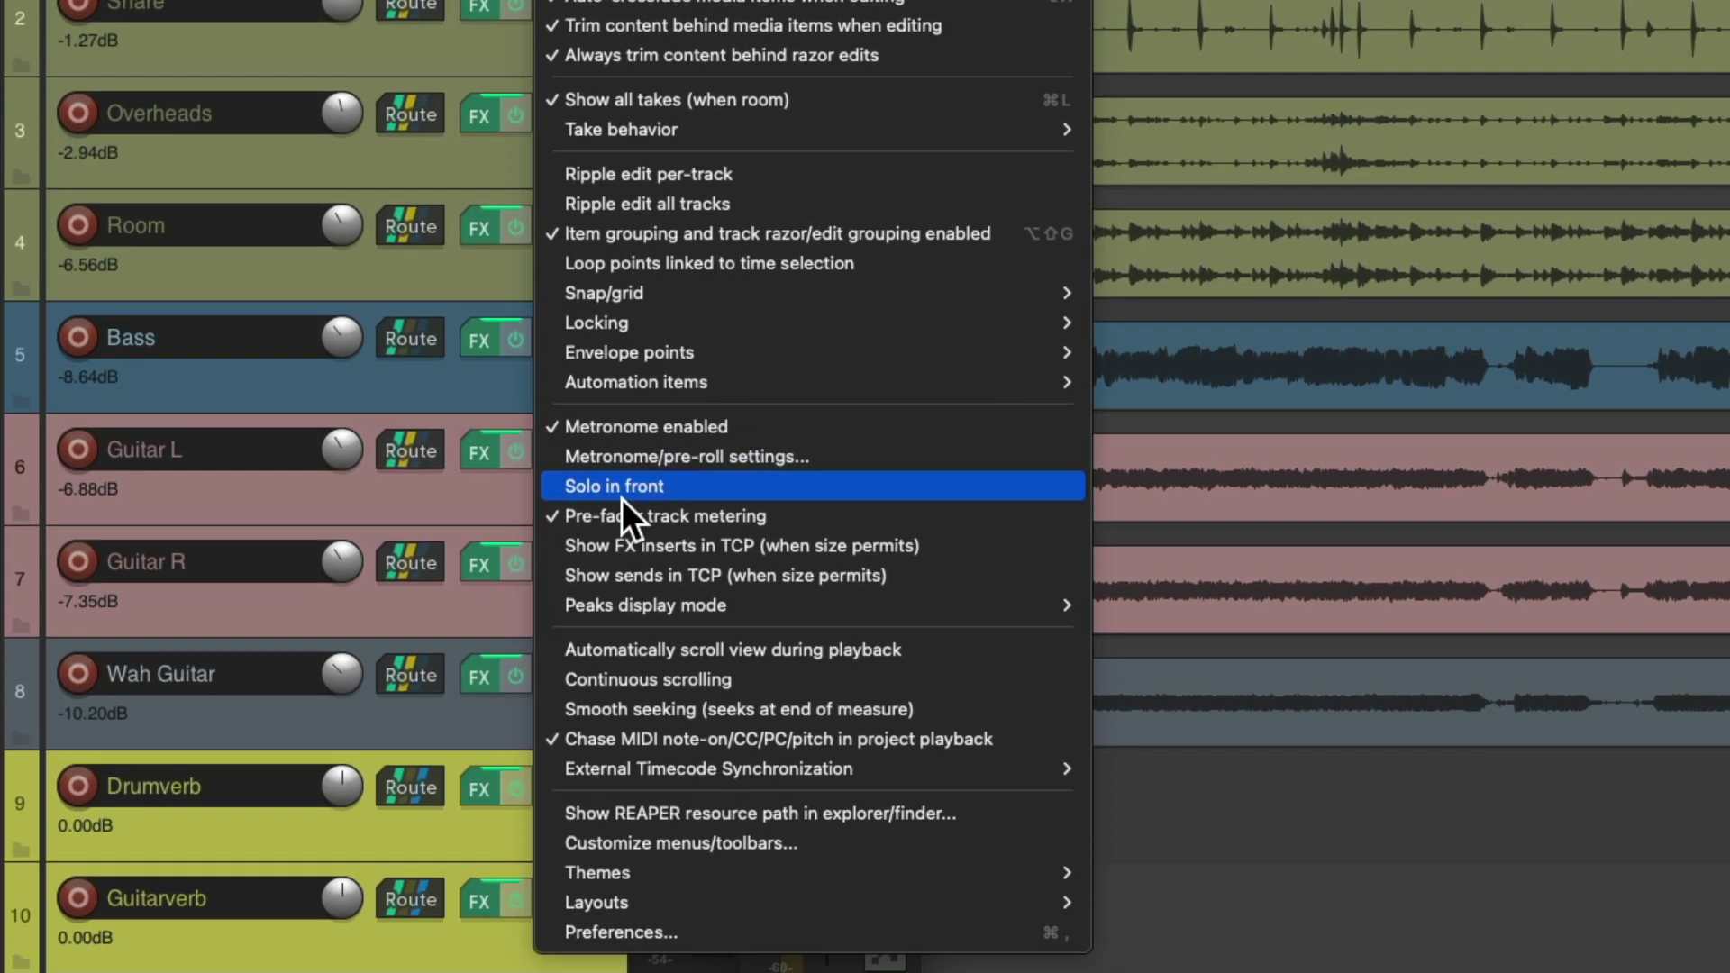
click(550, 575)
click(595, 15)
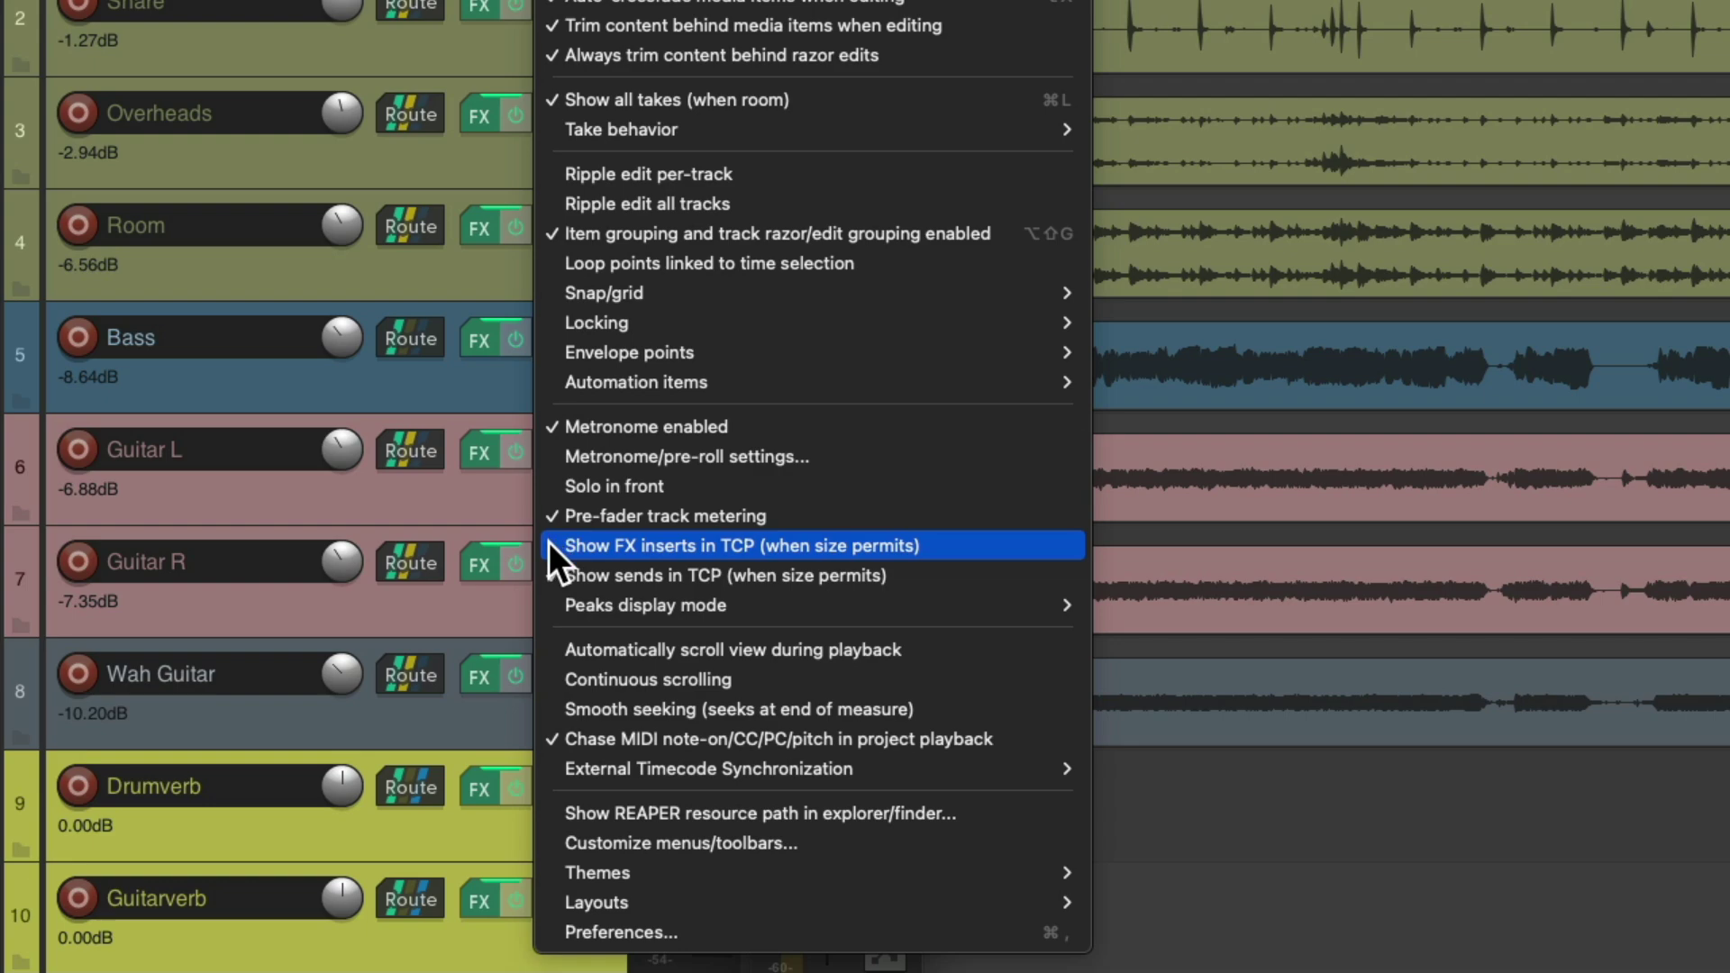
click(549, 544)
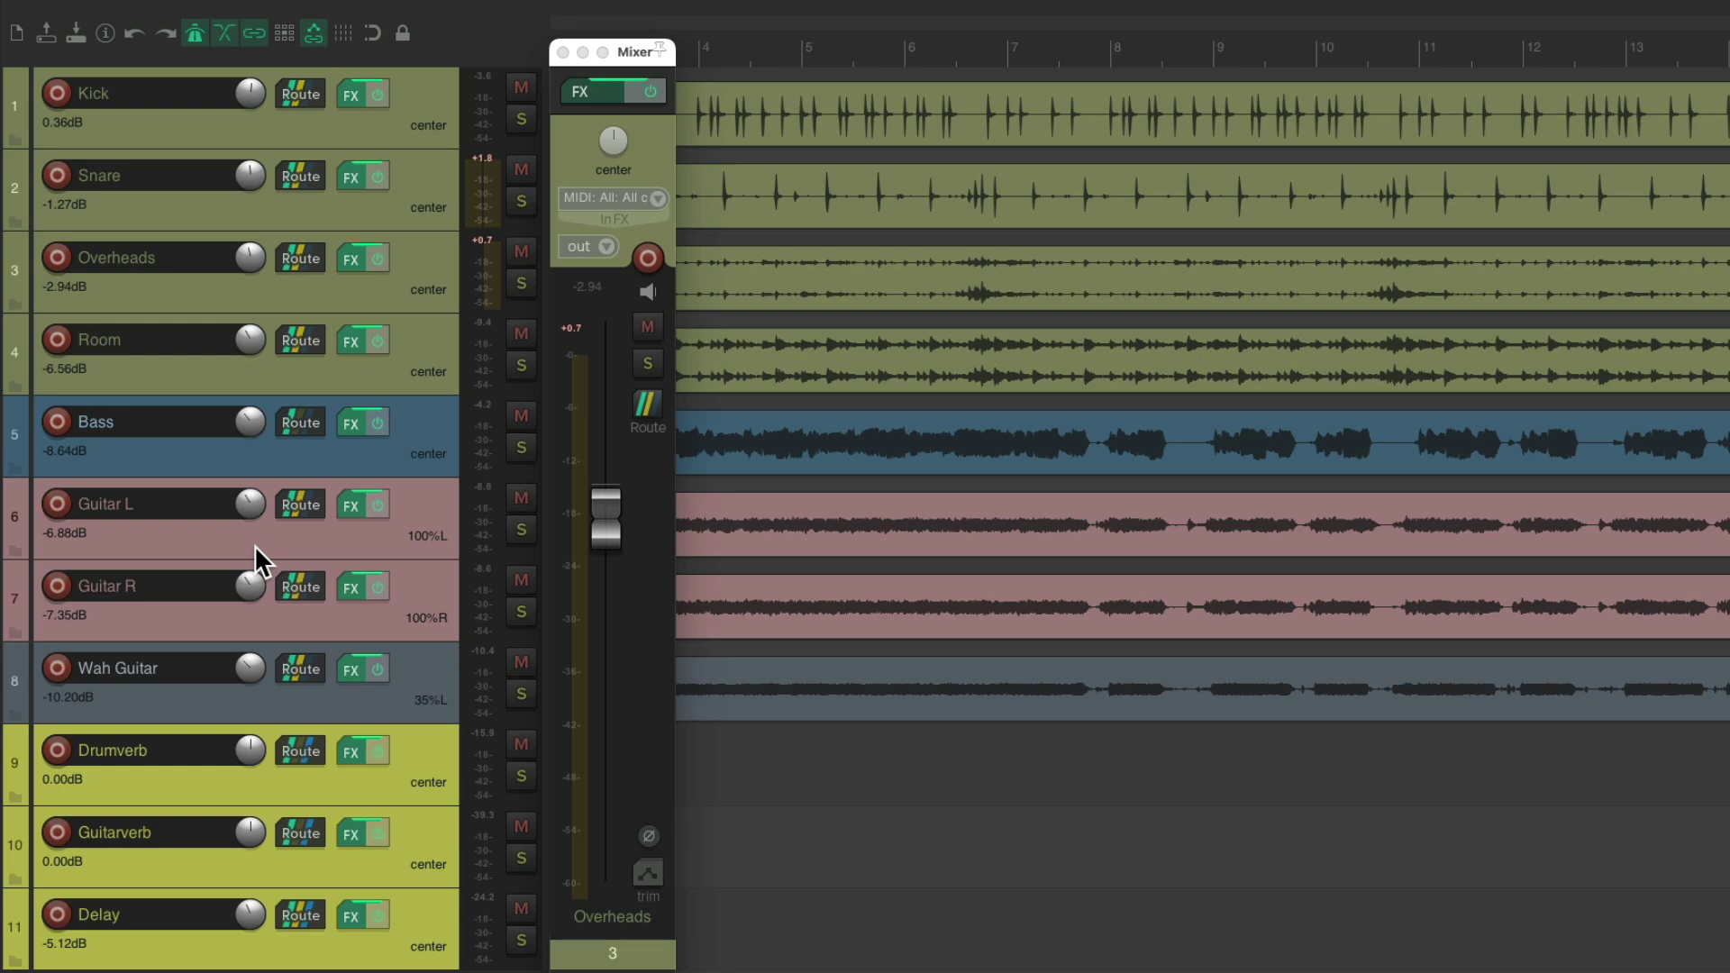
Enlarge the track heights to examine the FX inserts and sends in the track panels, and restore the compact height
scroll(427, 103, up, 5)
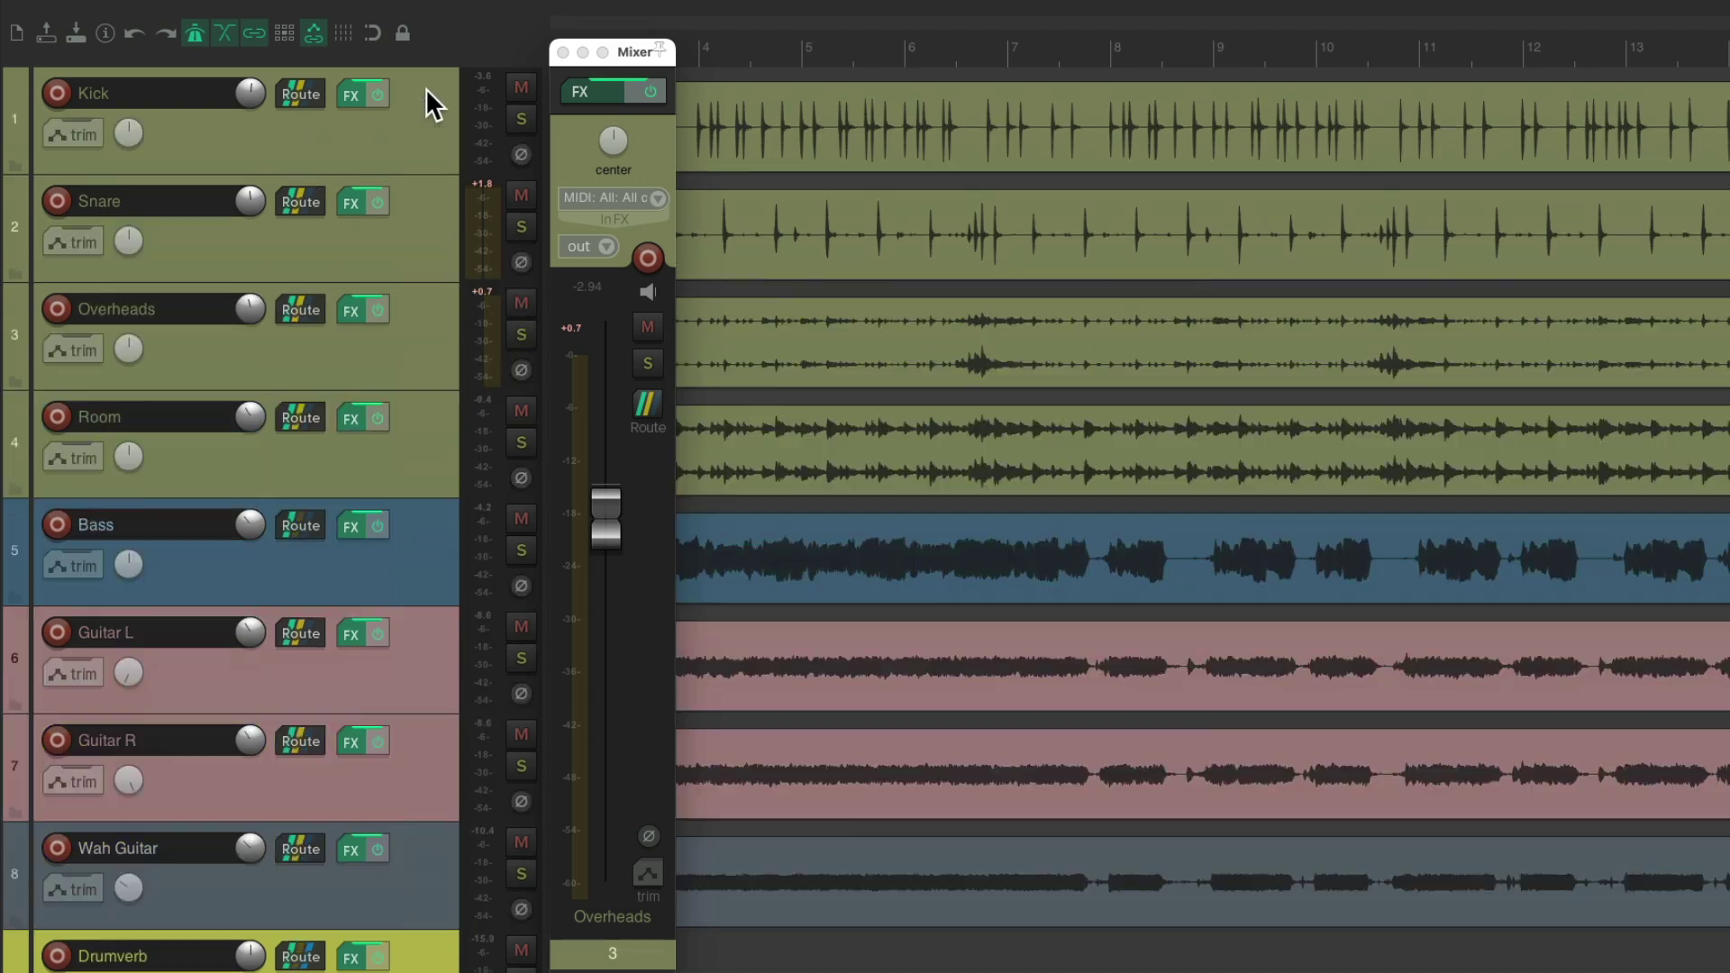
scroll(425, 88, up, 1)
scroll(343, 328, down, 15)
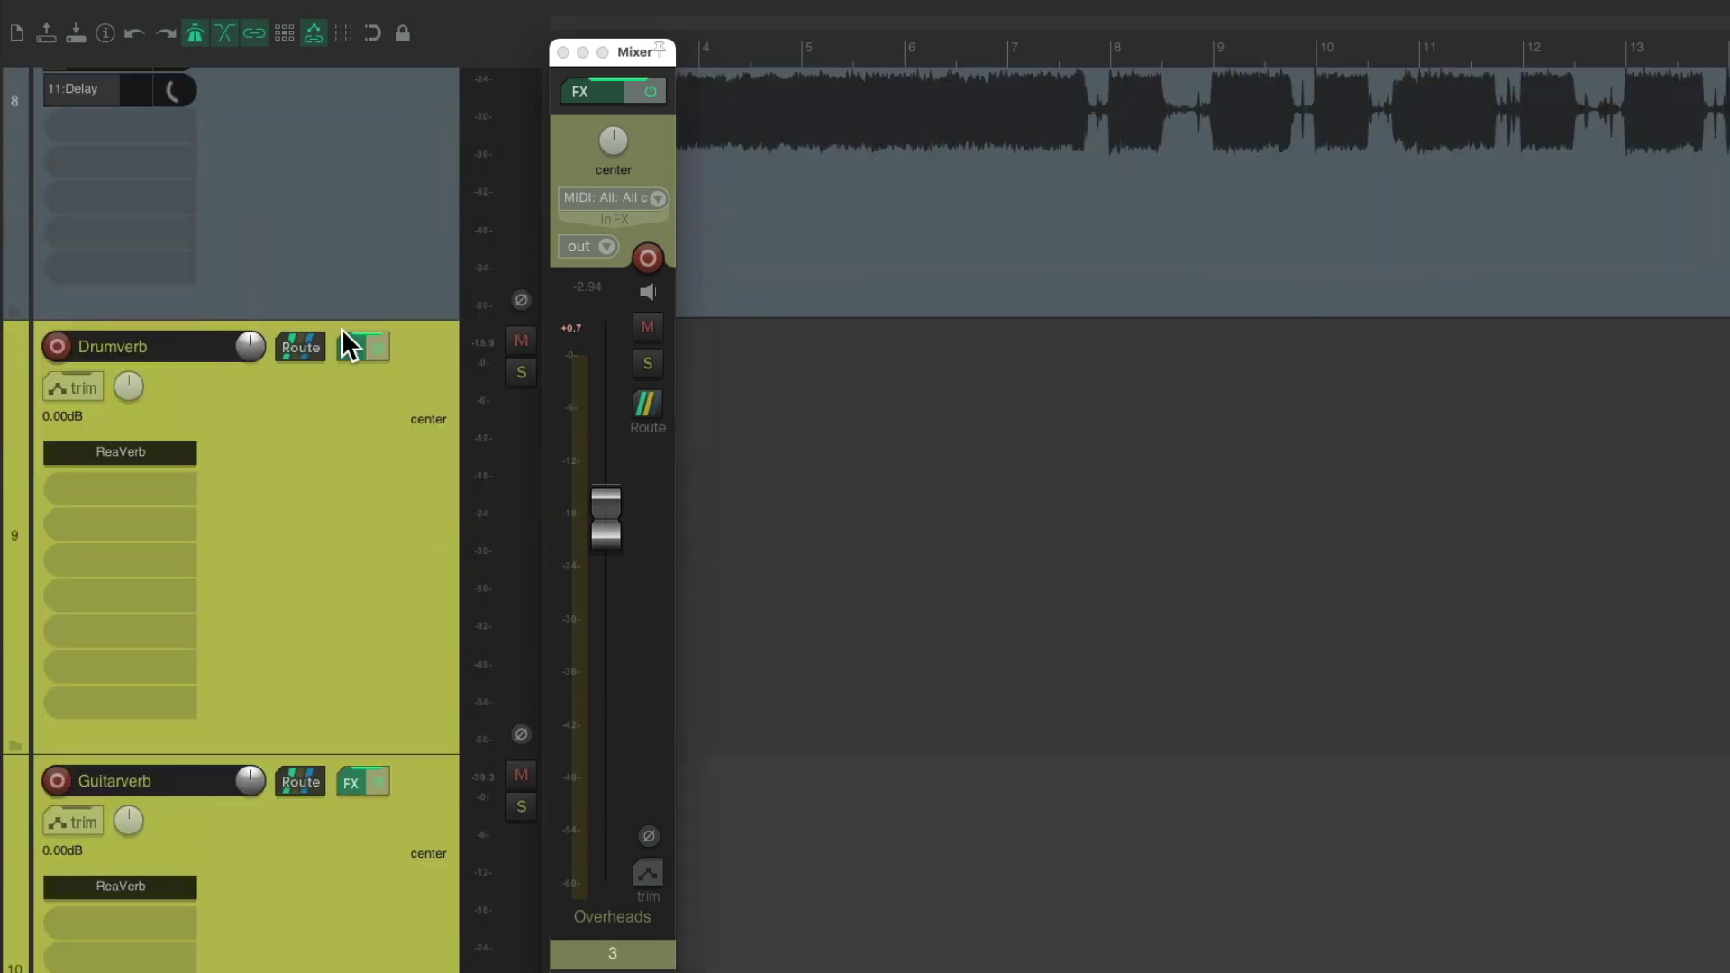
scroll(342, 328, down, 5)
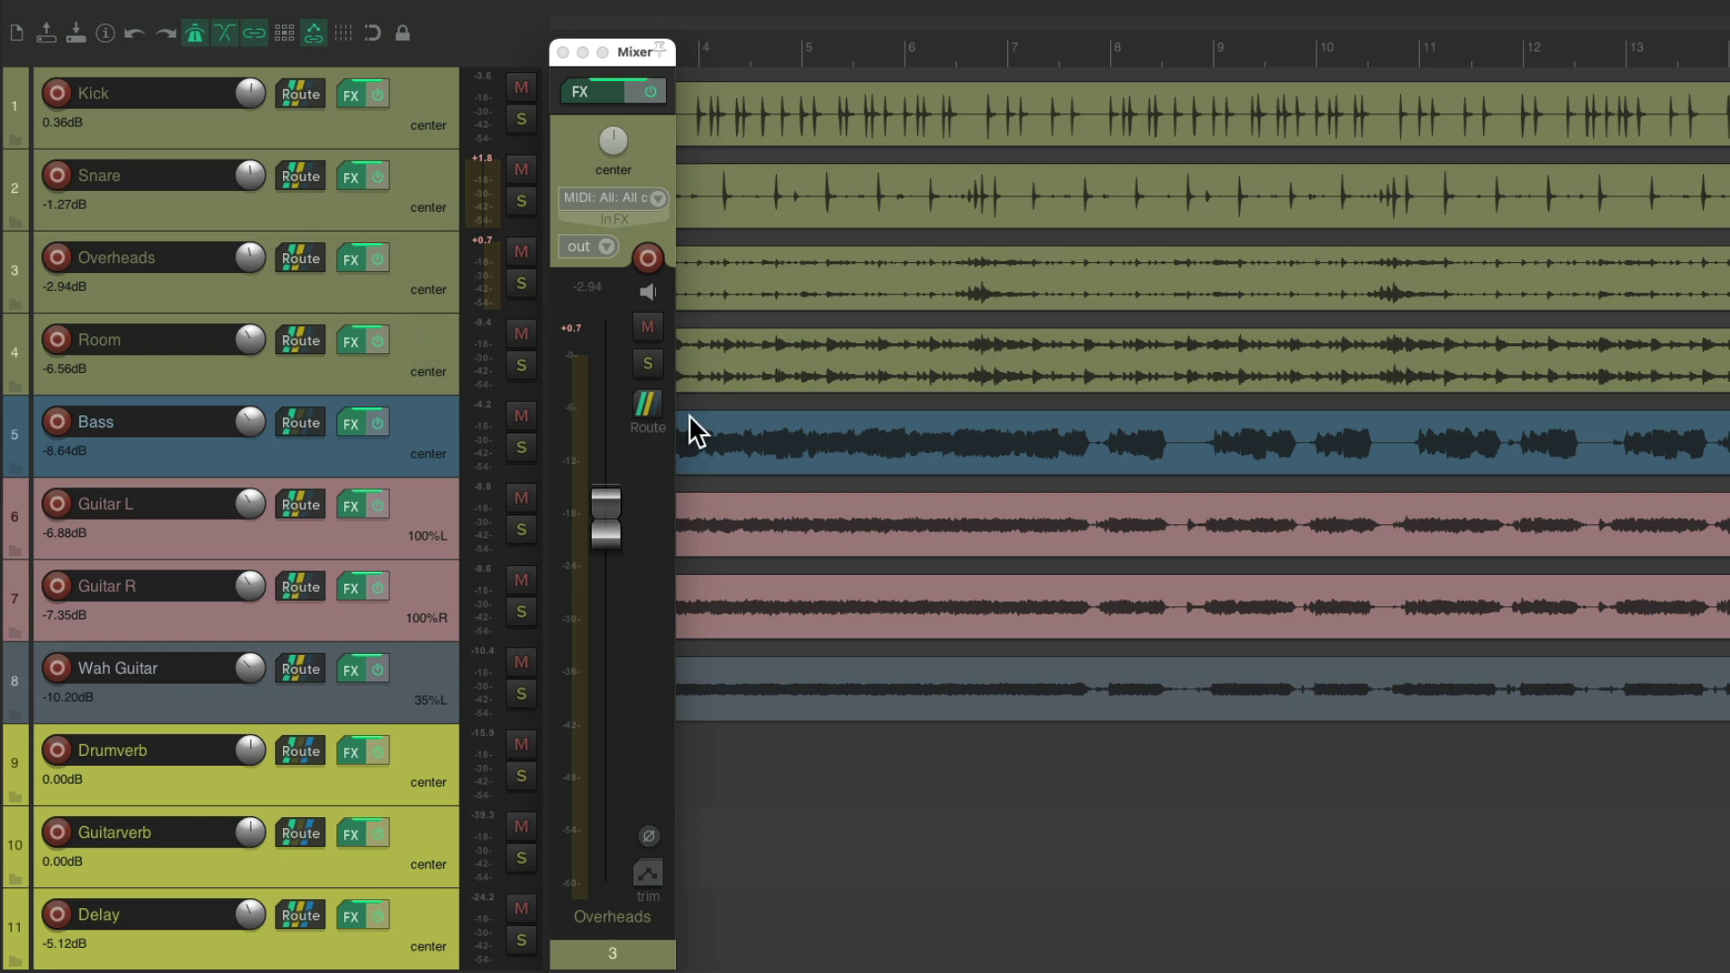
Widen the Mixer to show multiple channel strips and open the Theme Adjuster / Color Controls
drag(676, 431, 1573, 446)
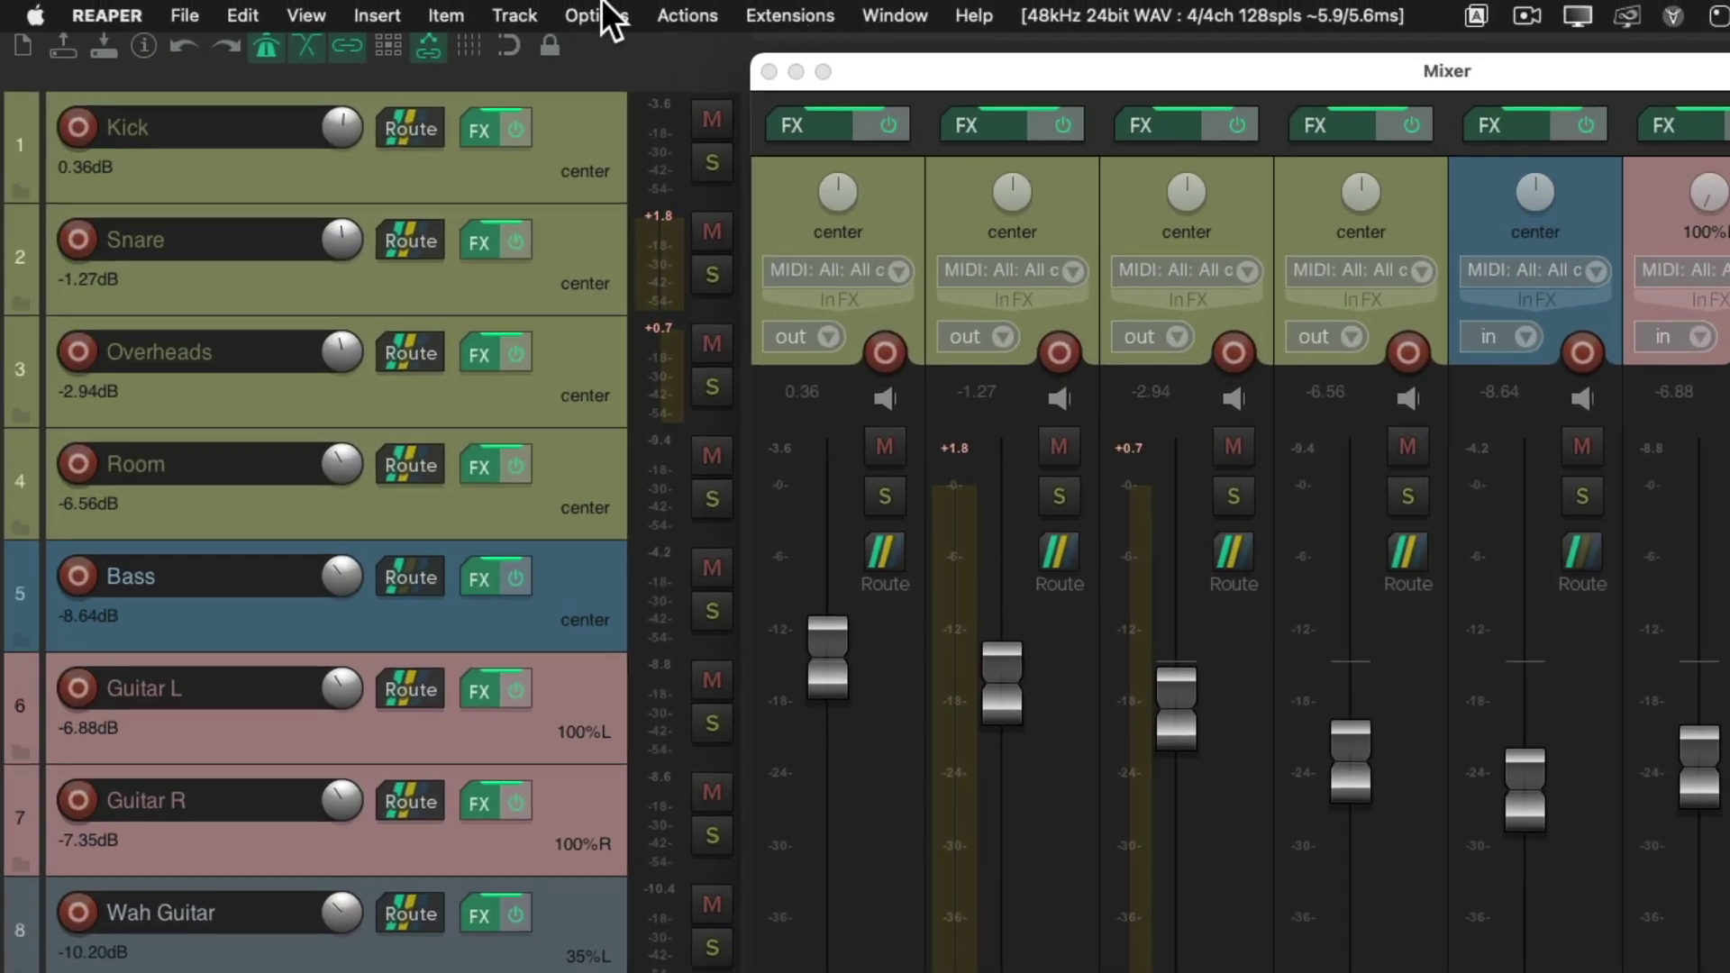
click(231, 0)
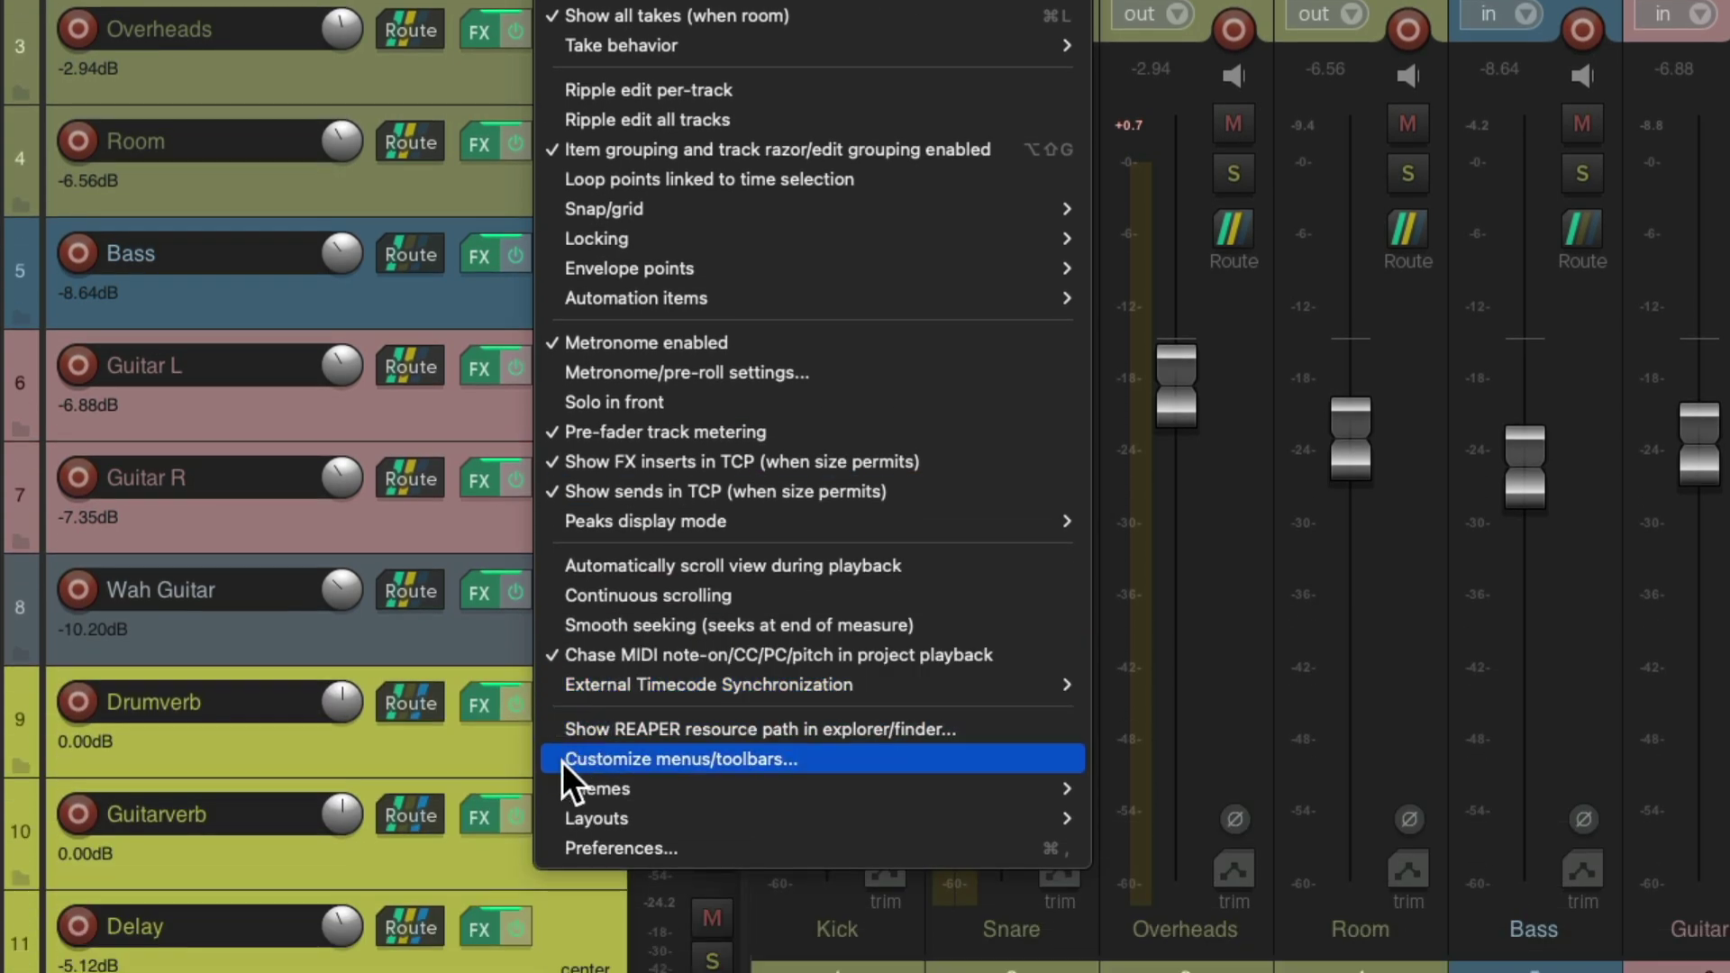
mouse_move(549, 788)
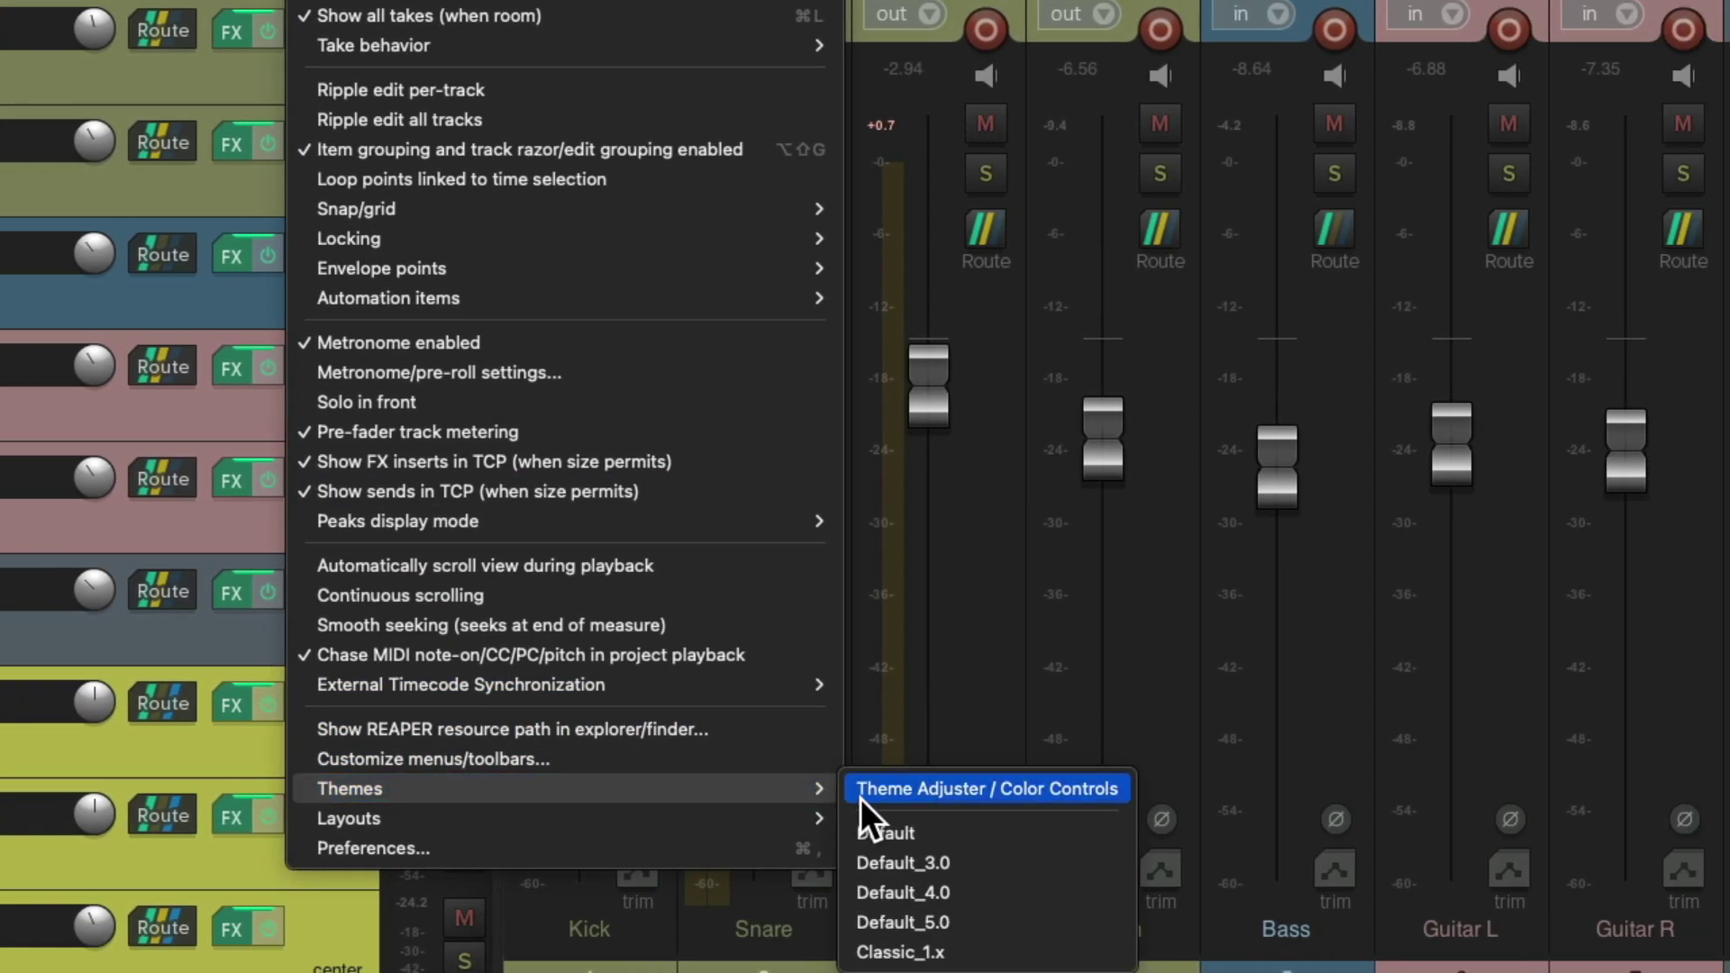
click(862, 796)
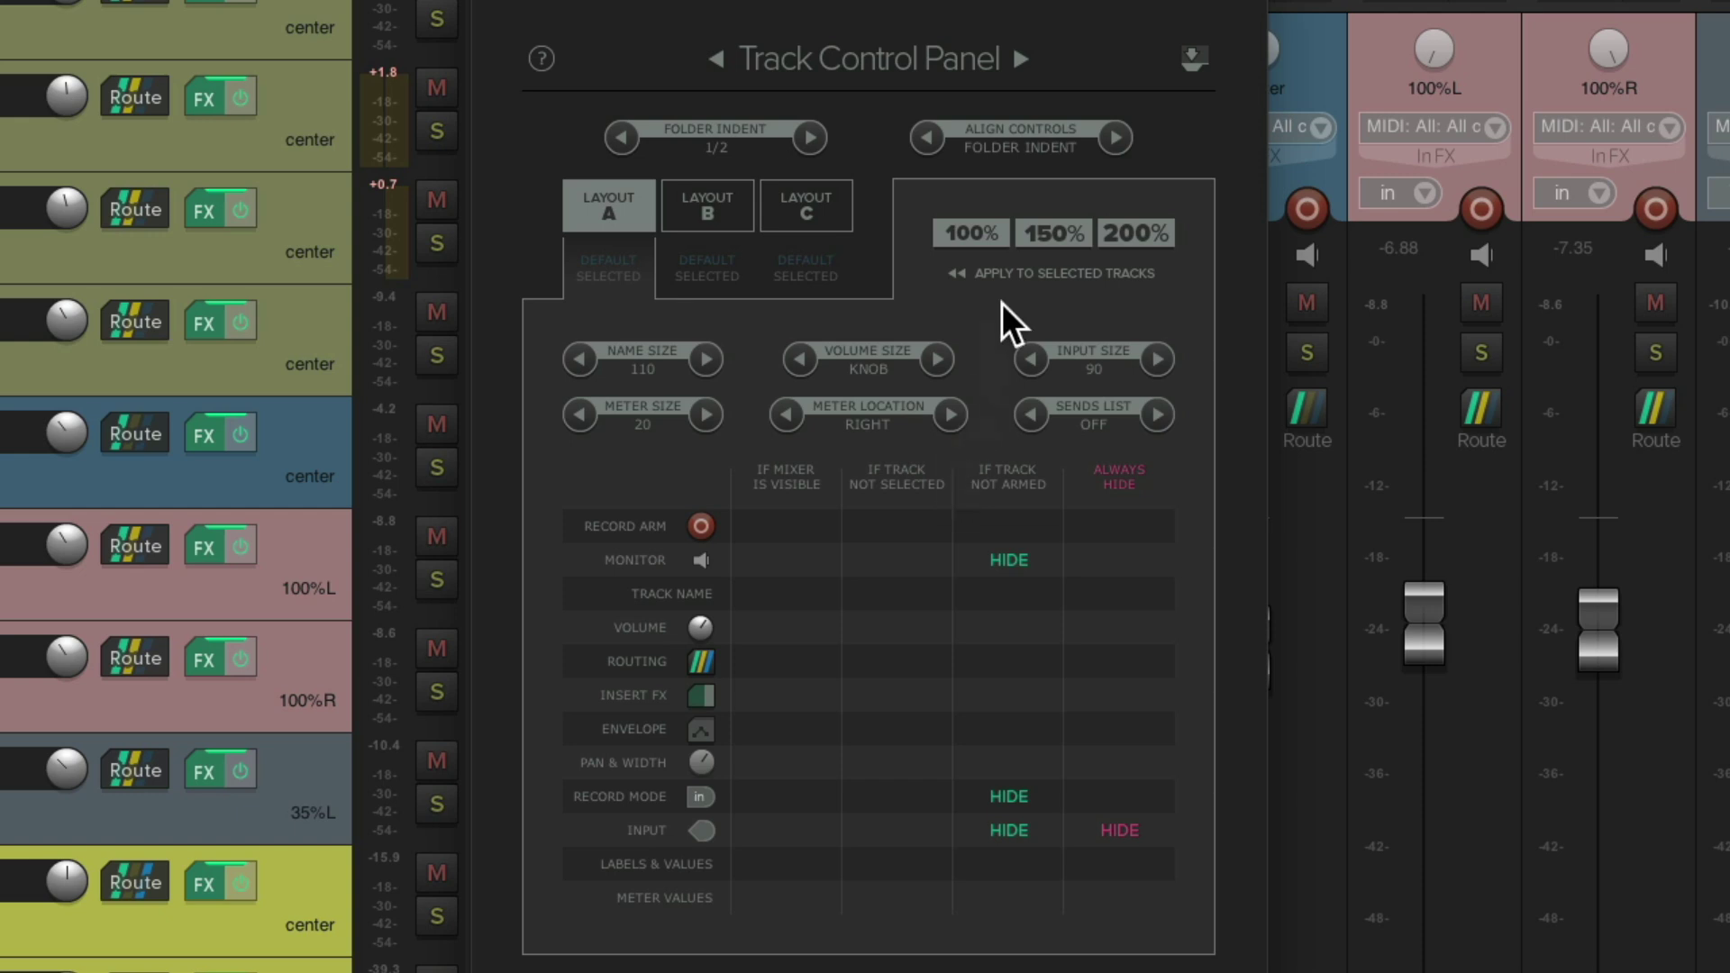
In the Mixer Control Panel settings, enable Extend with Sidebar for selected and unselected tracks, and close the Theme Adjuster
click(1021, 59)
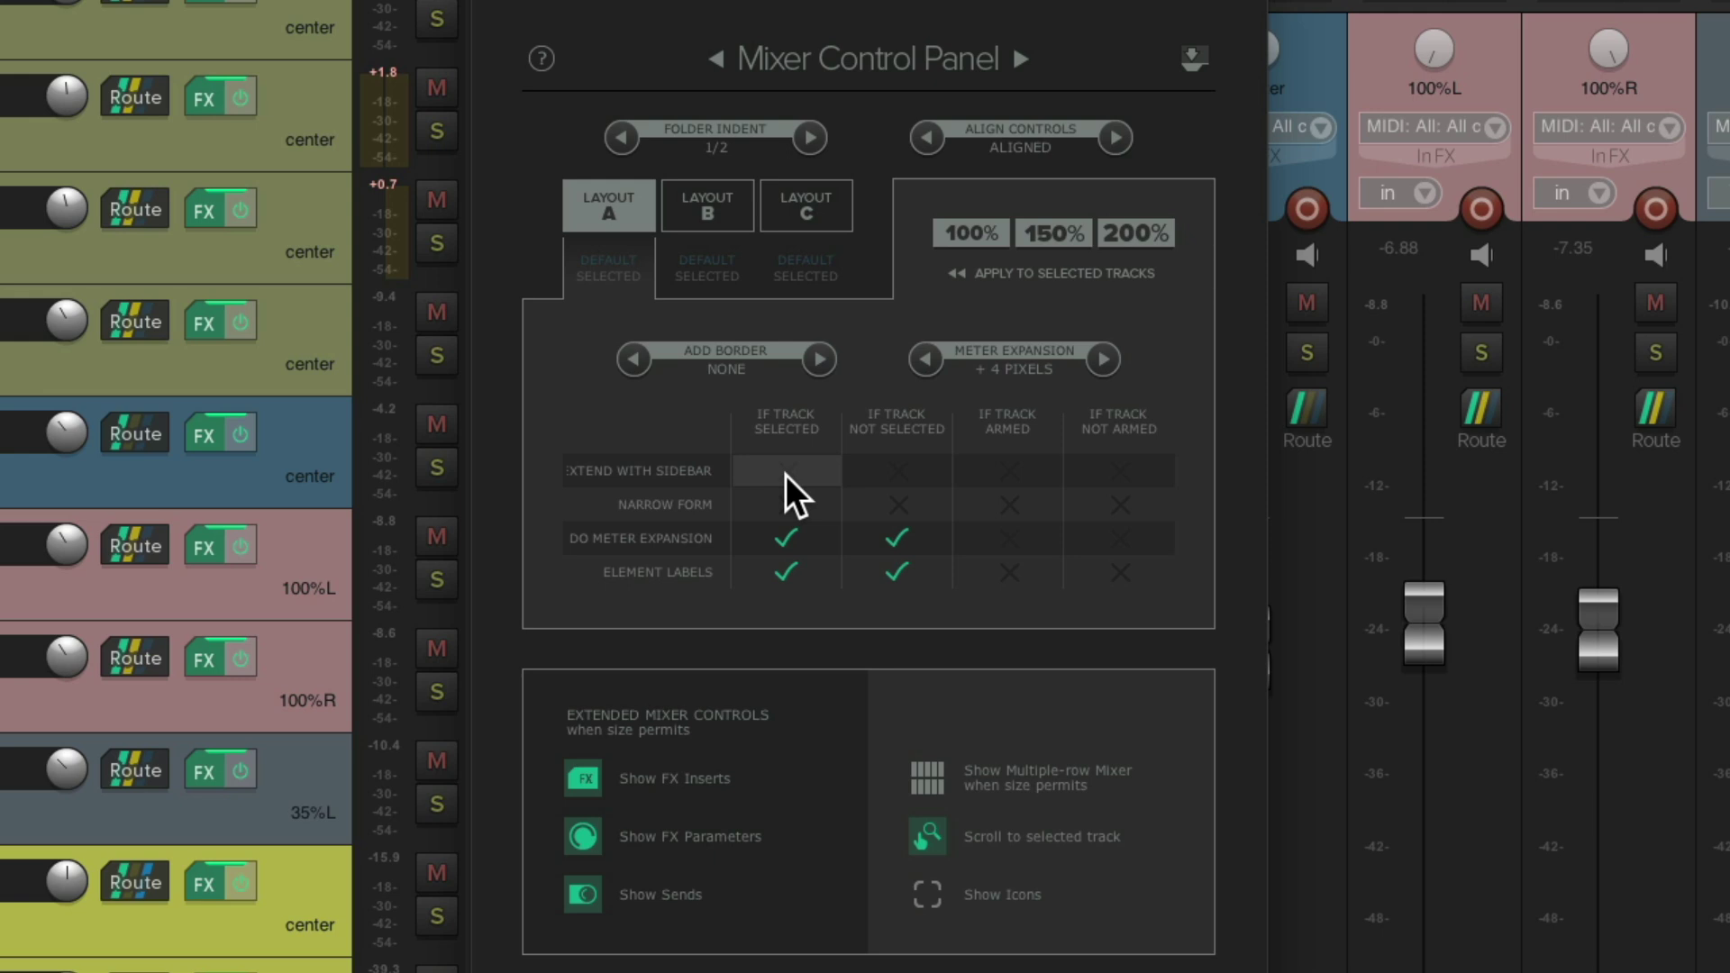
click(905, 473)
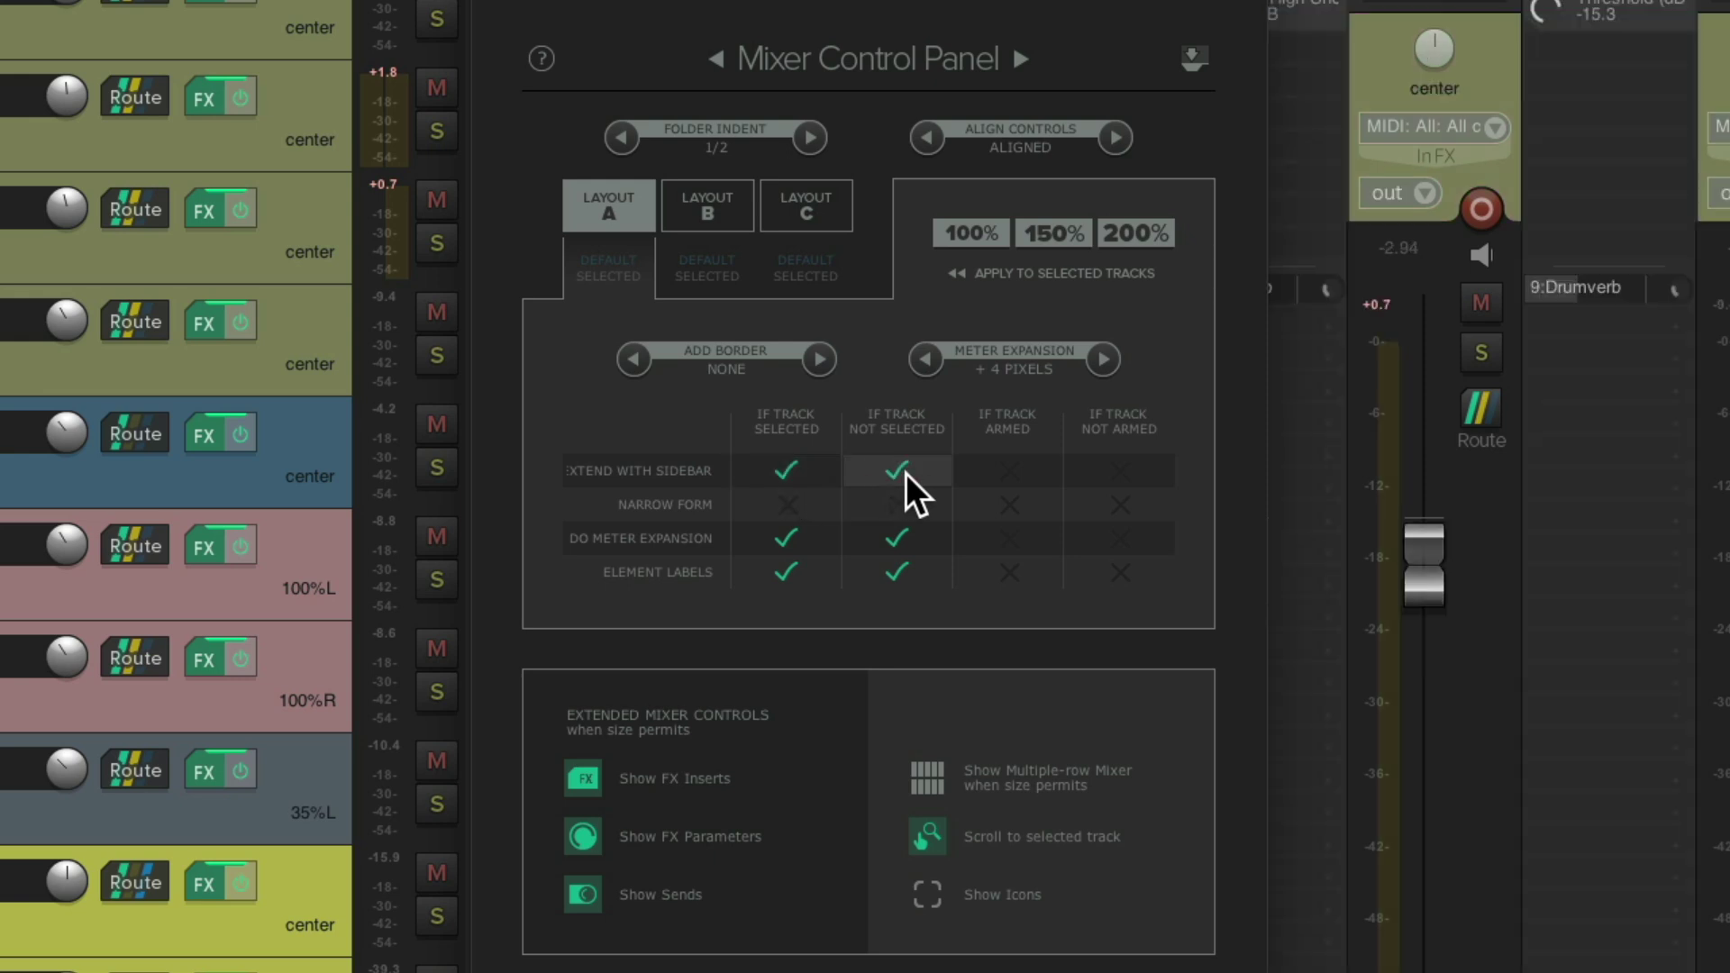
click(489, 20)
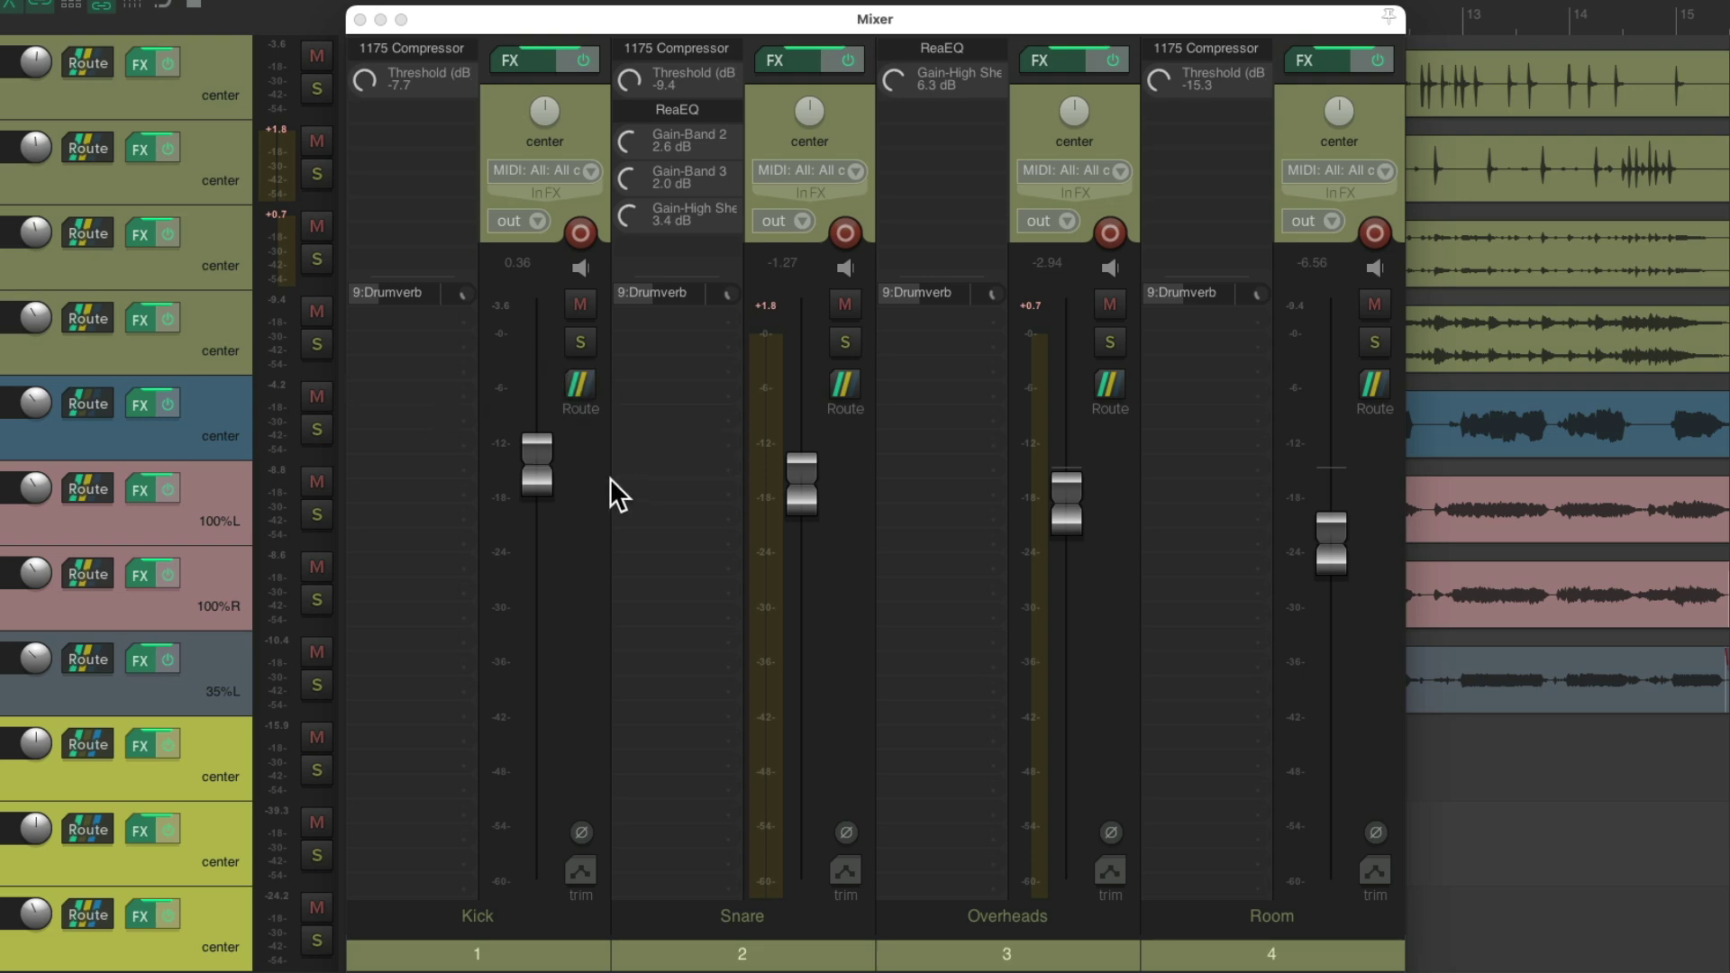
Narrow the Mixer to a single extended channel strip and select the Kick track to view it there
drag(1402, 530, 638, 585)
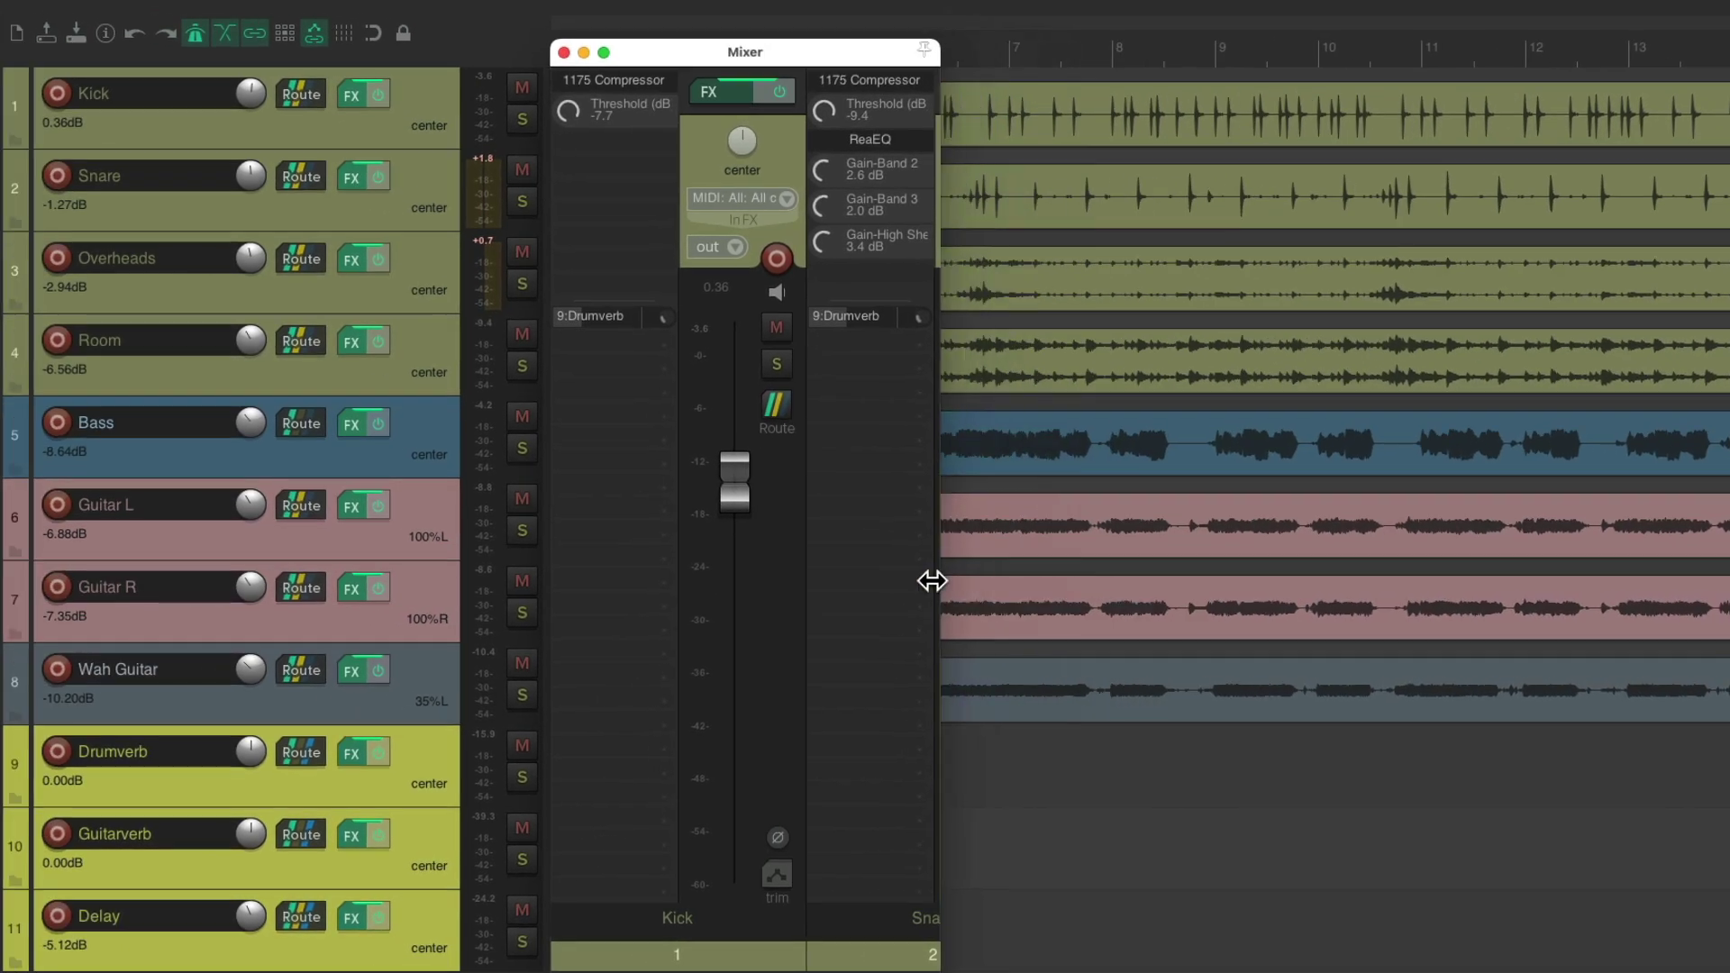
drag(833, 598, 805, 605)
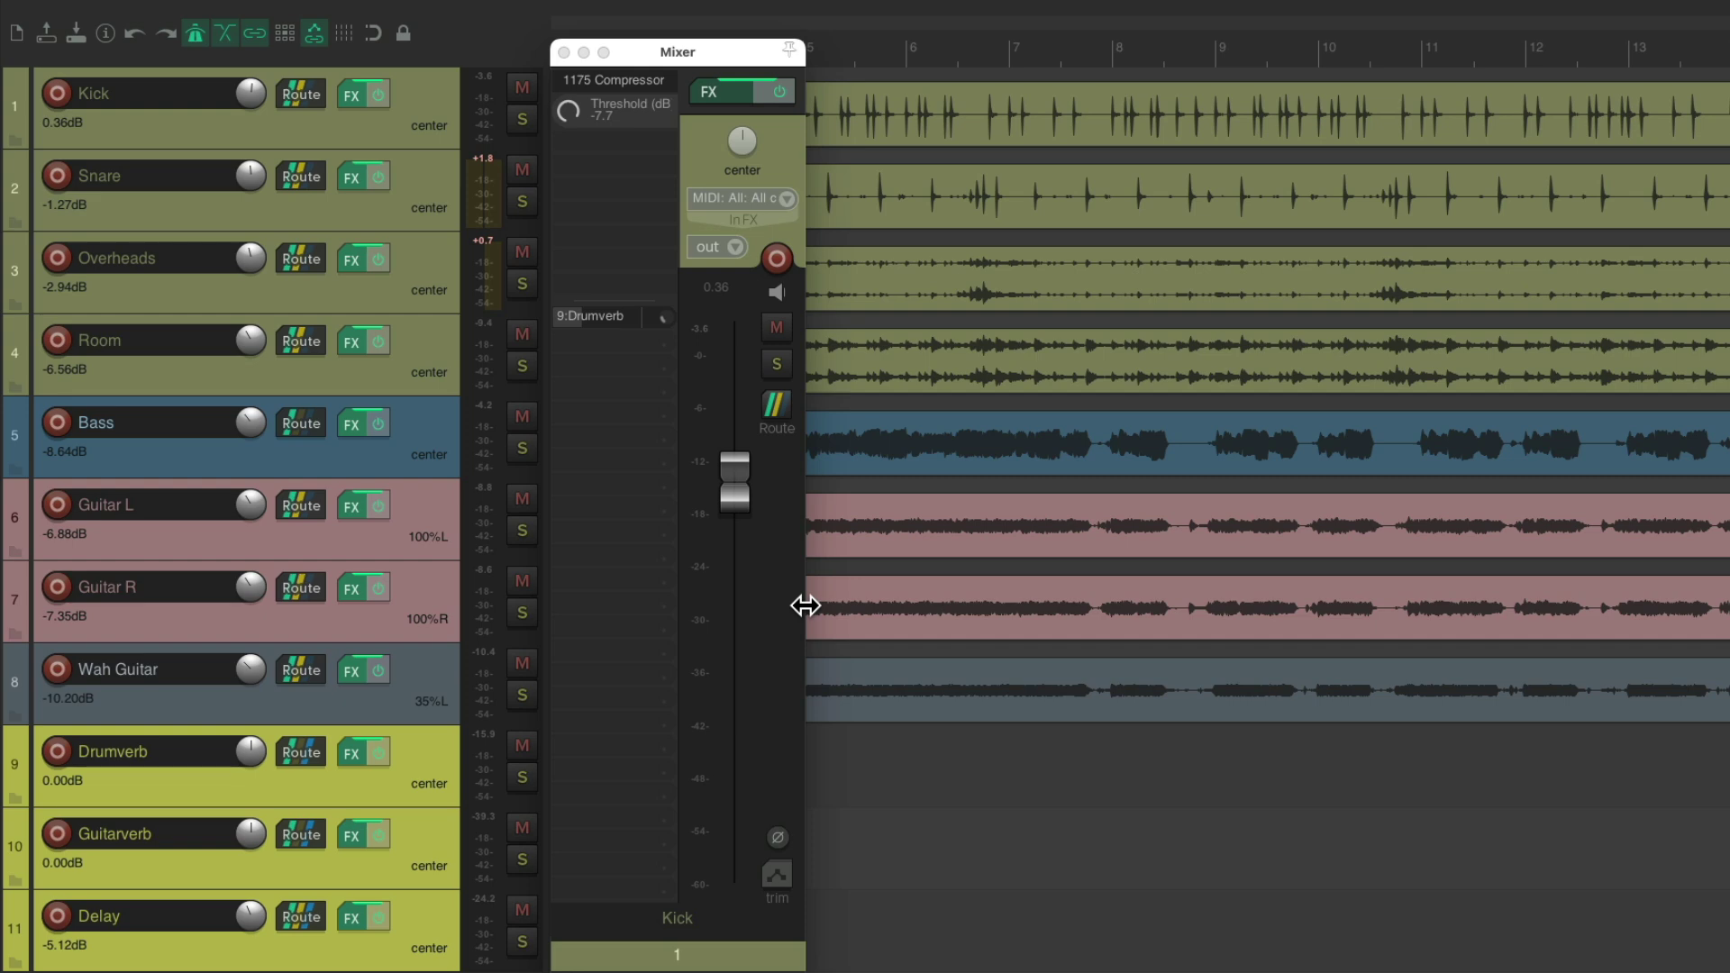
click(405, 100)
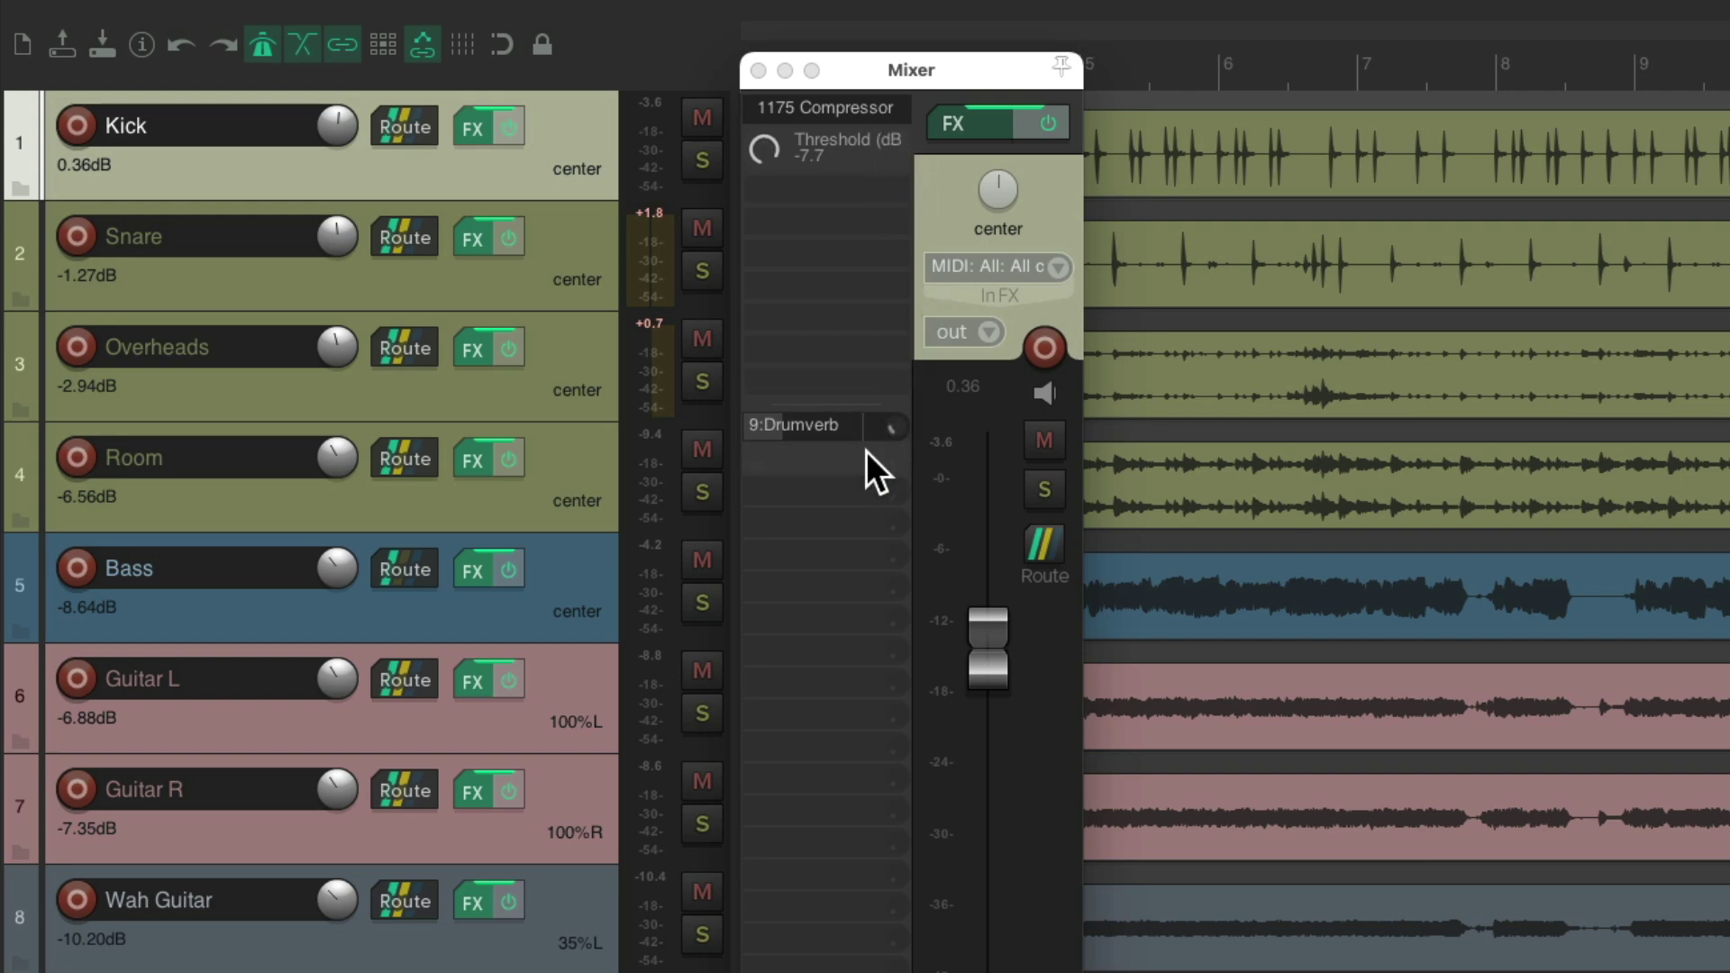
From the Kick's mixer strip, open and close the Drumverb send controls and the 1175 Compressor window
click(827, 417)
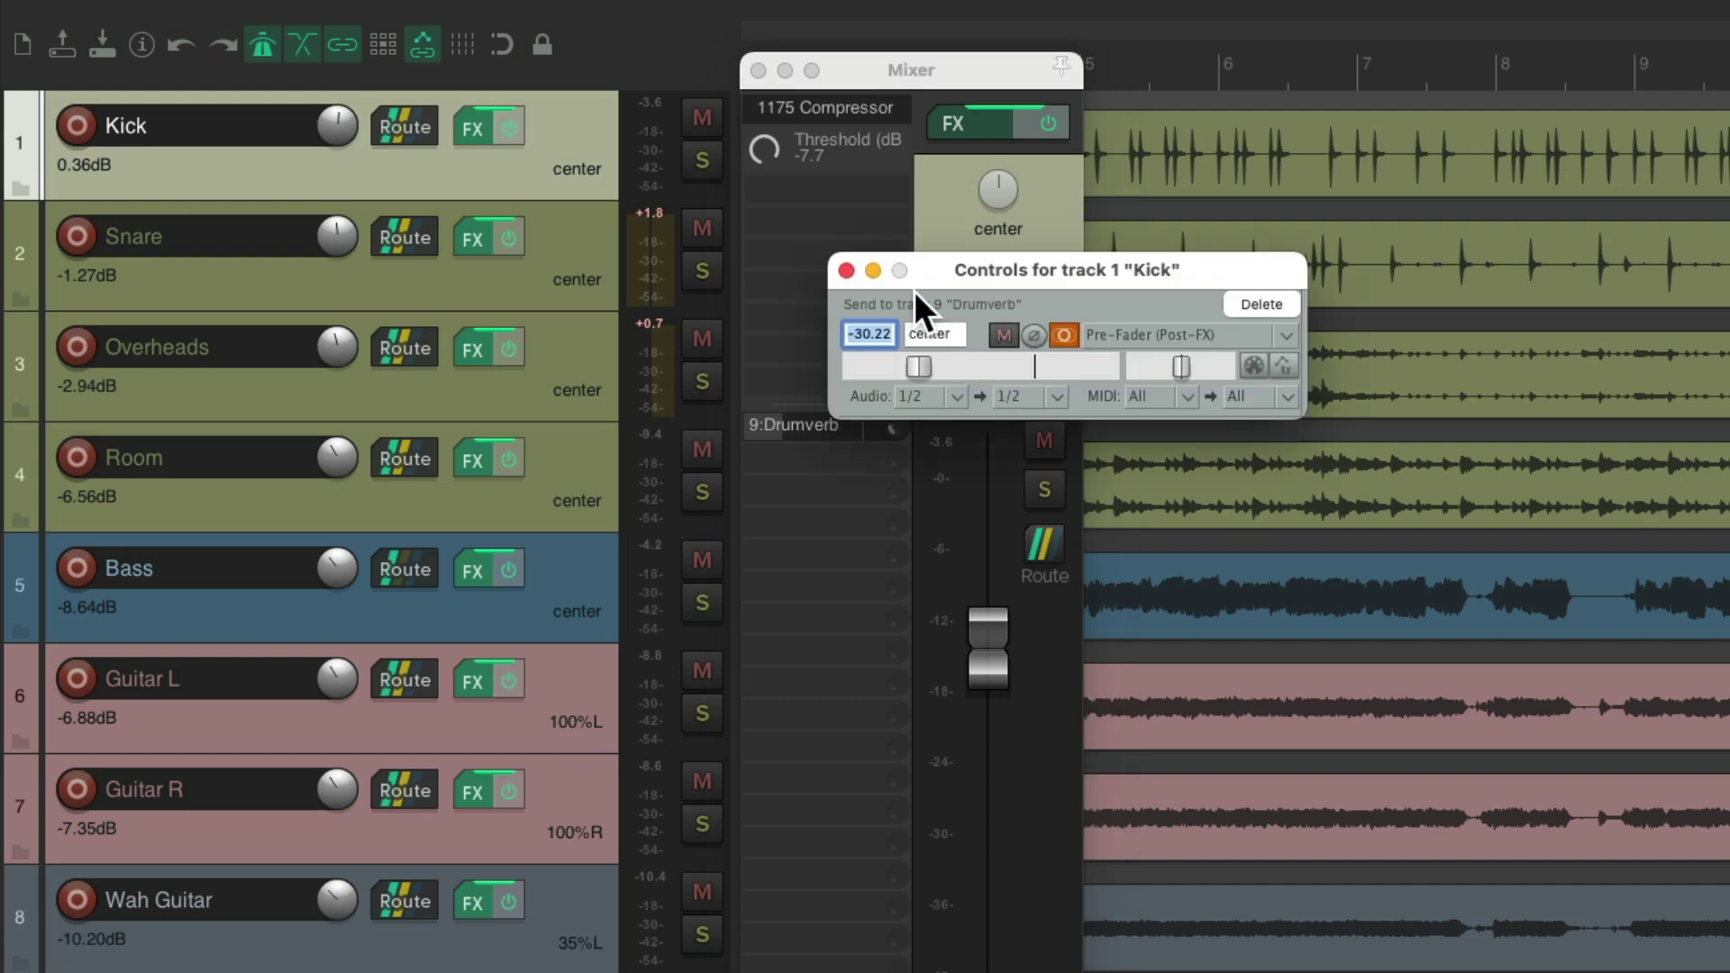
click(845, 271)
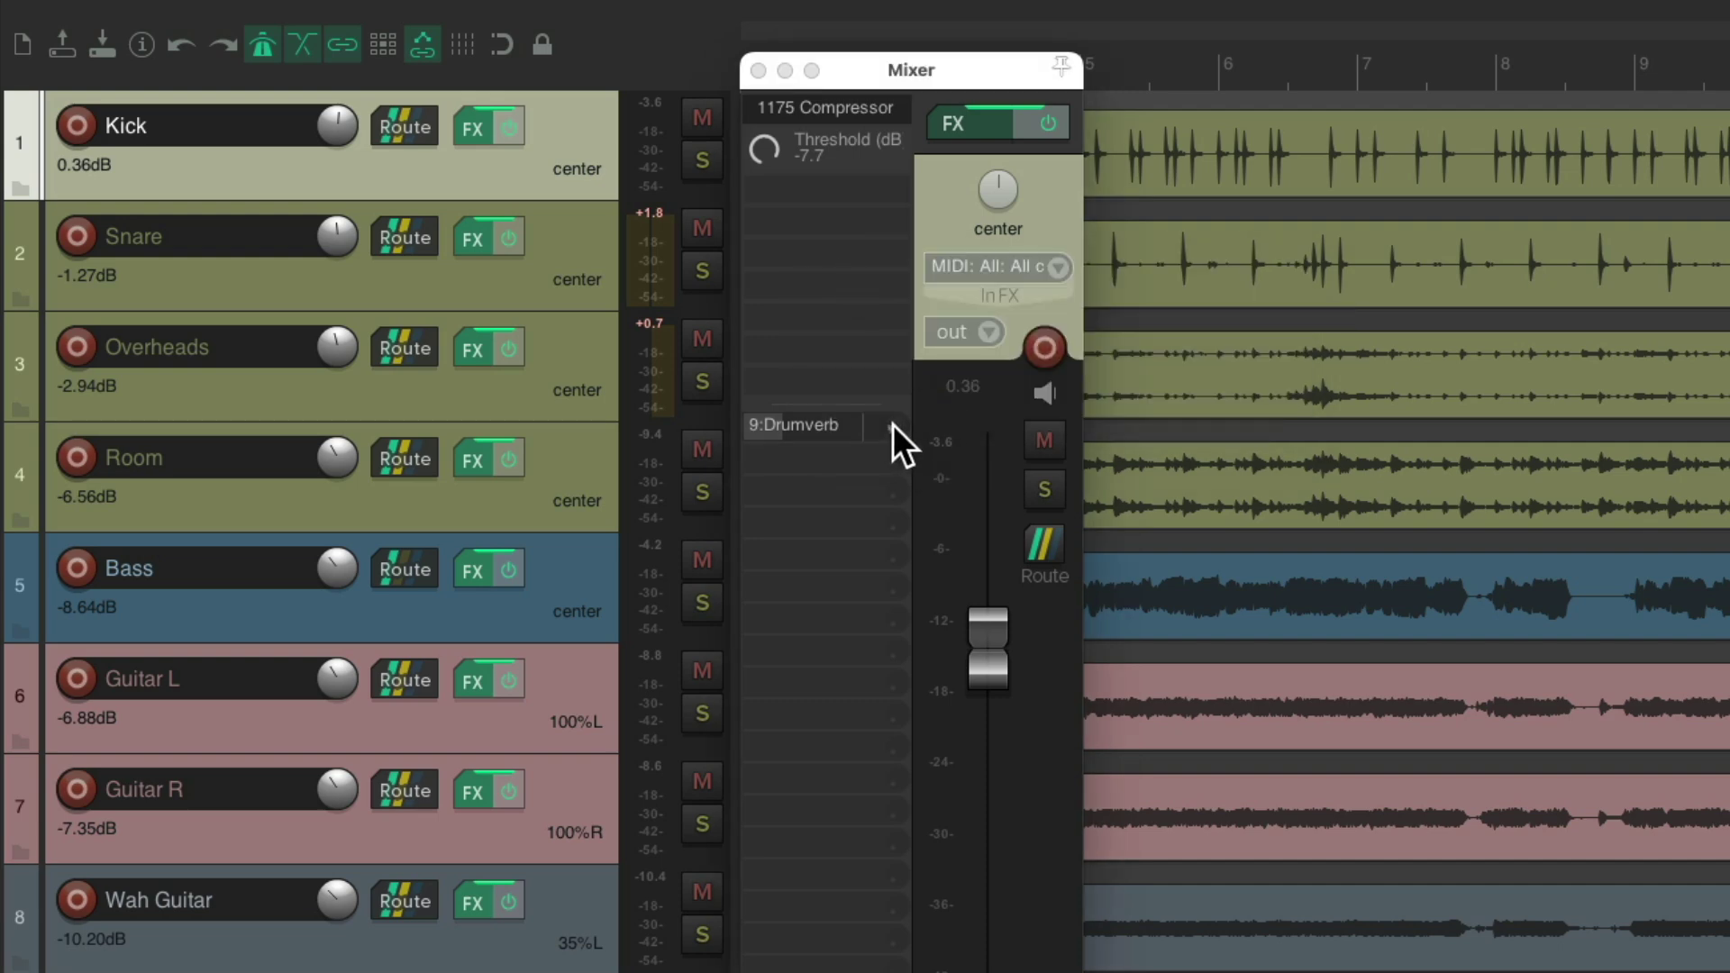
click(869, 110)
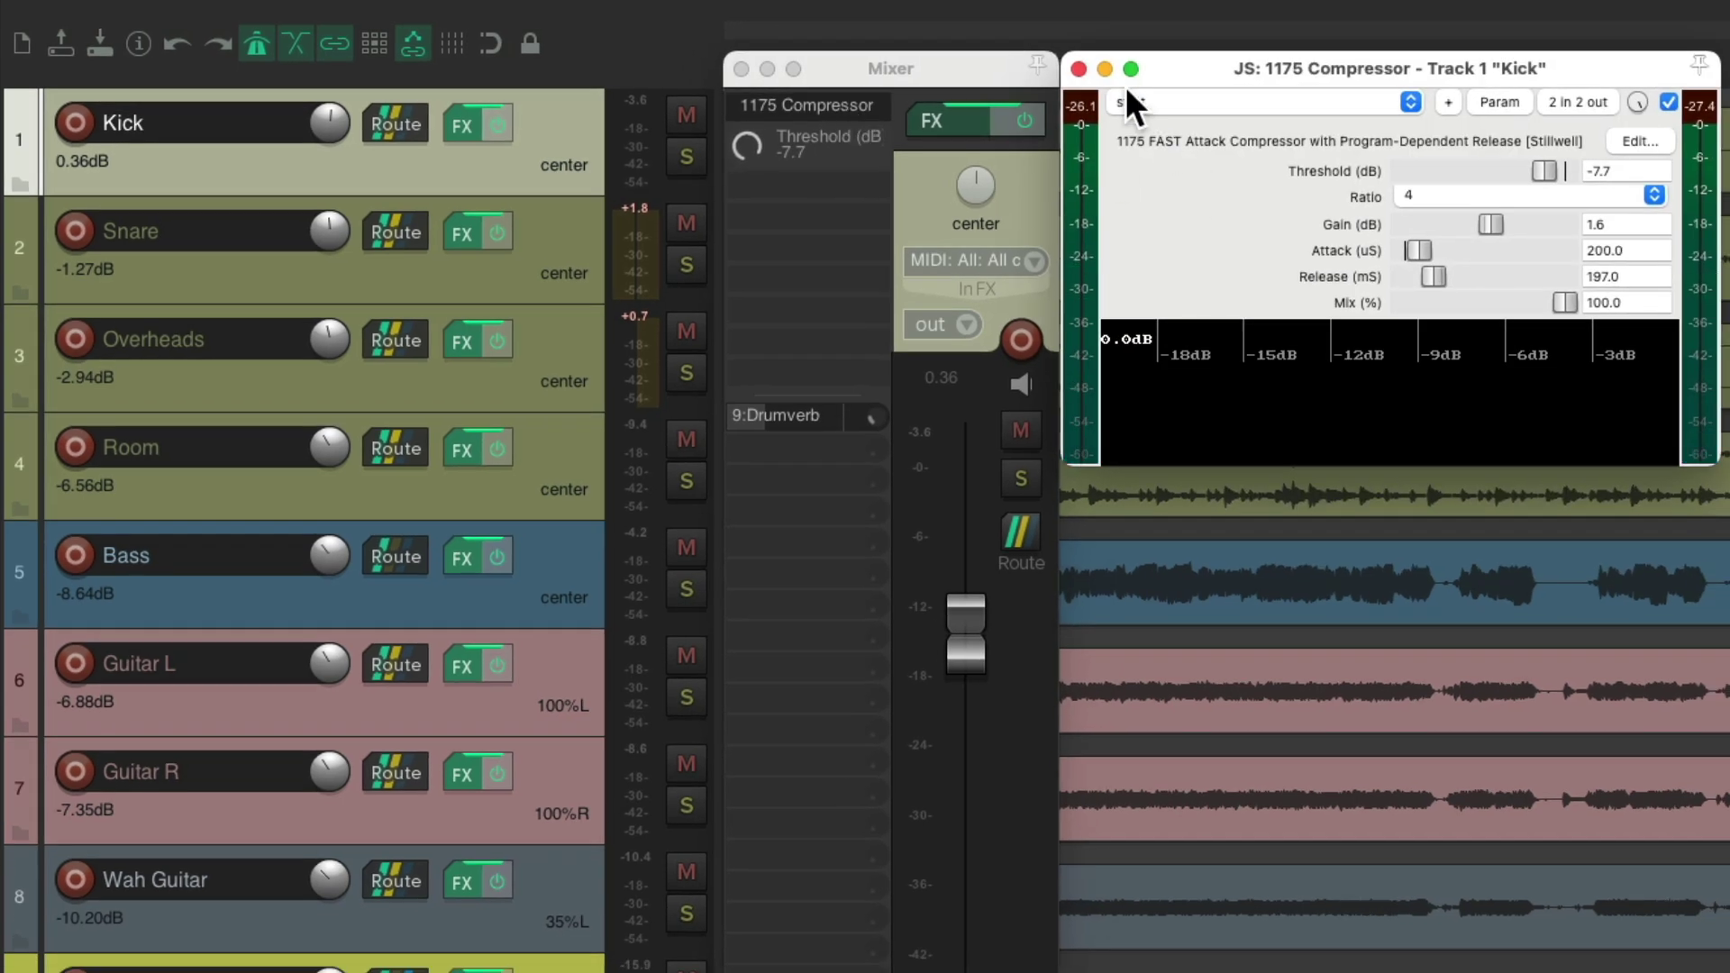
click(1080, 69)
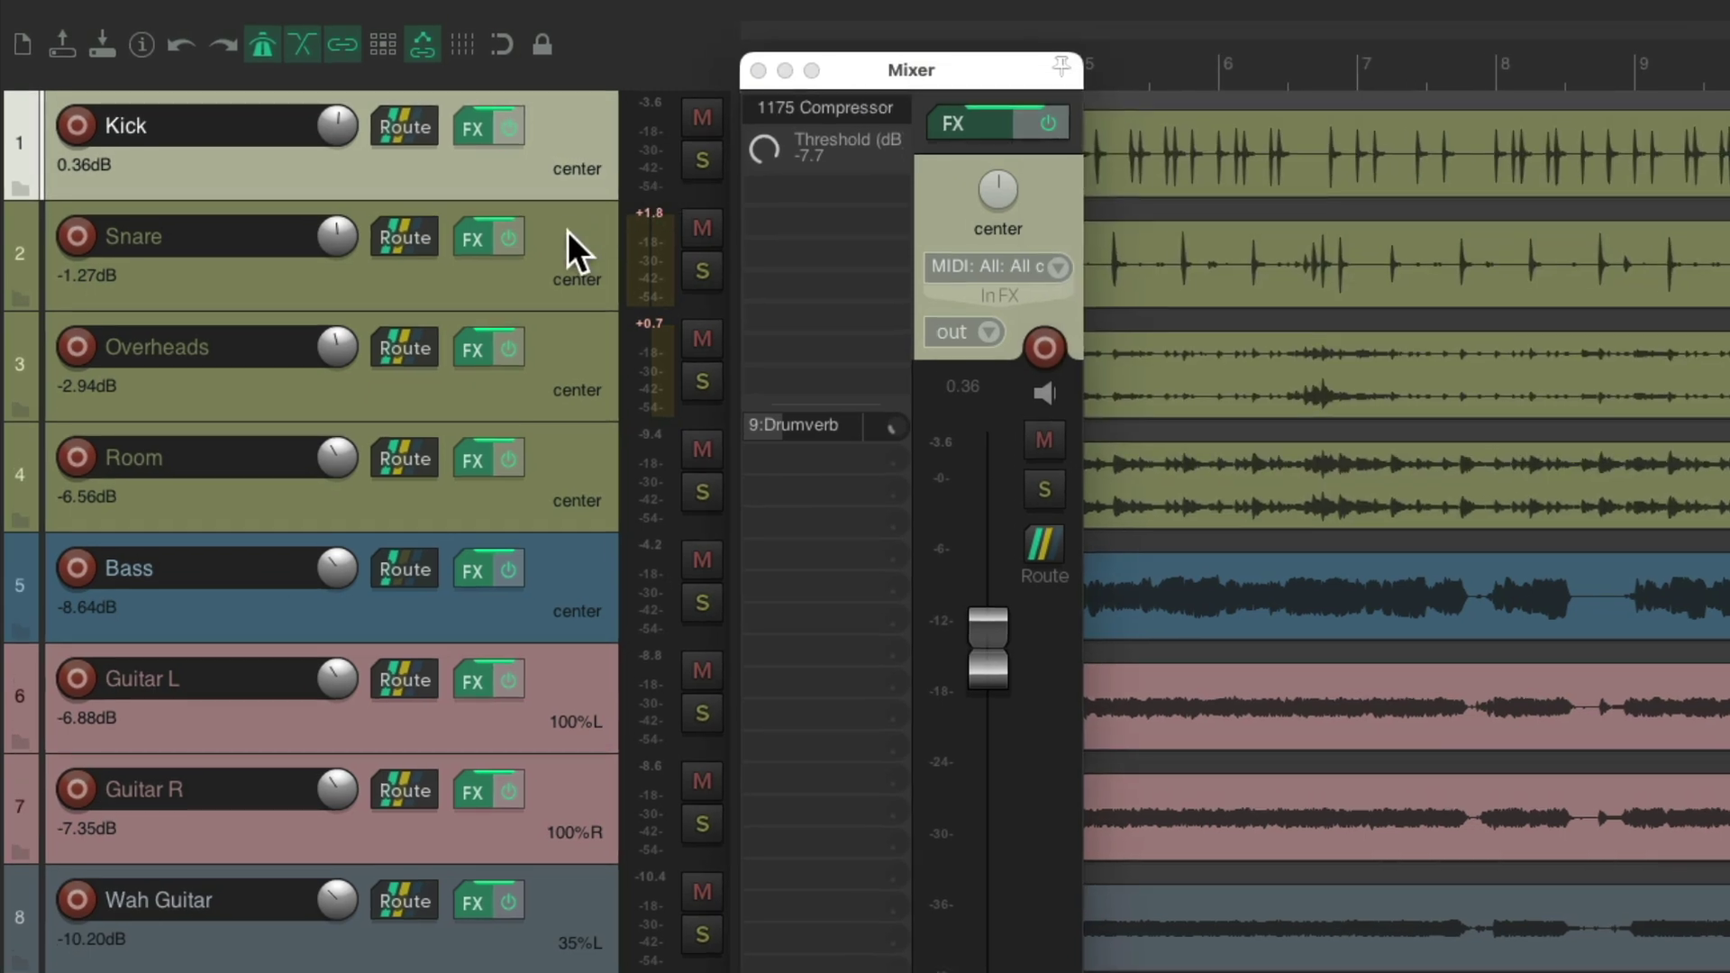
Select the Snare track and open and close its 1175 Compressor and ReaEQ windows from the mixer strip
click(568, 231)
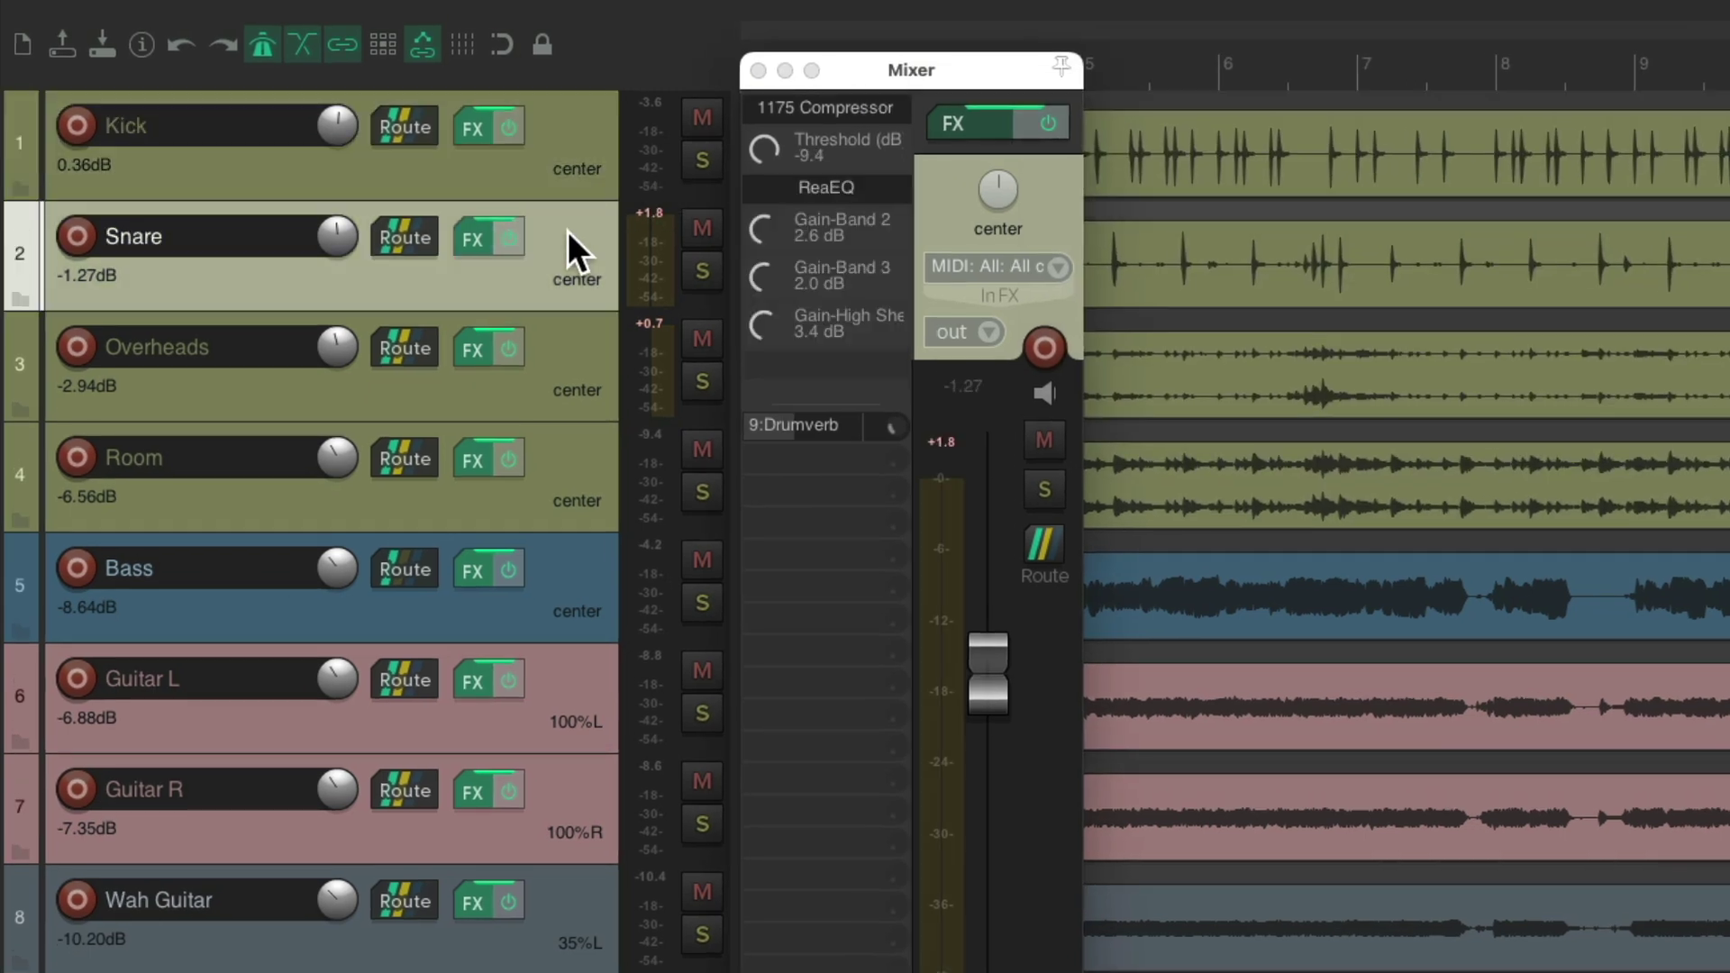
click(835, 108)
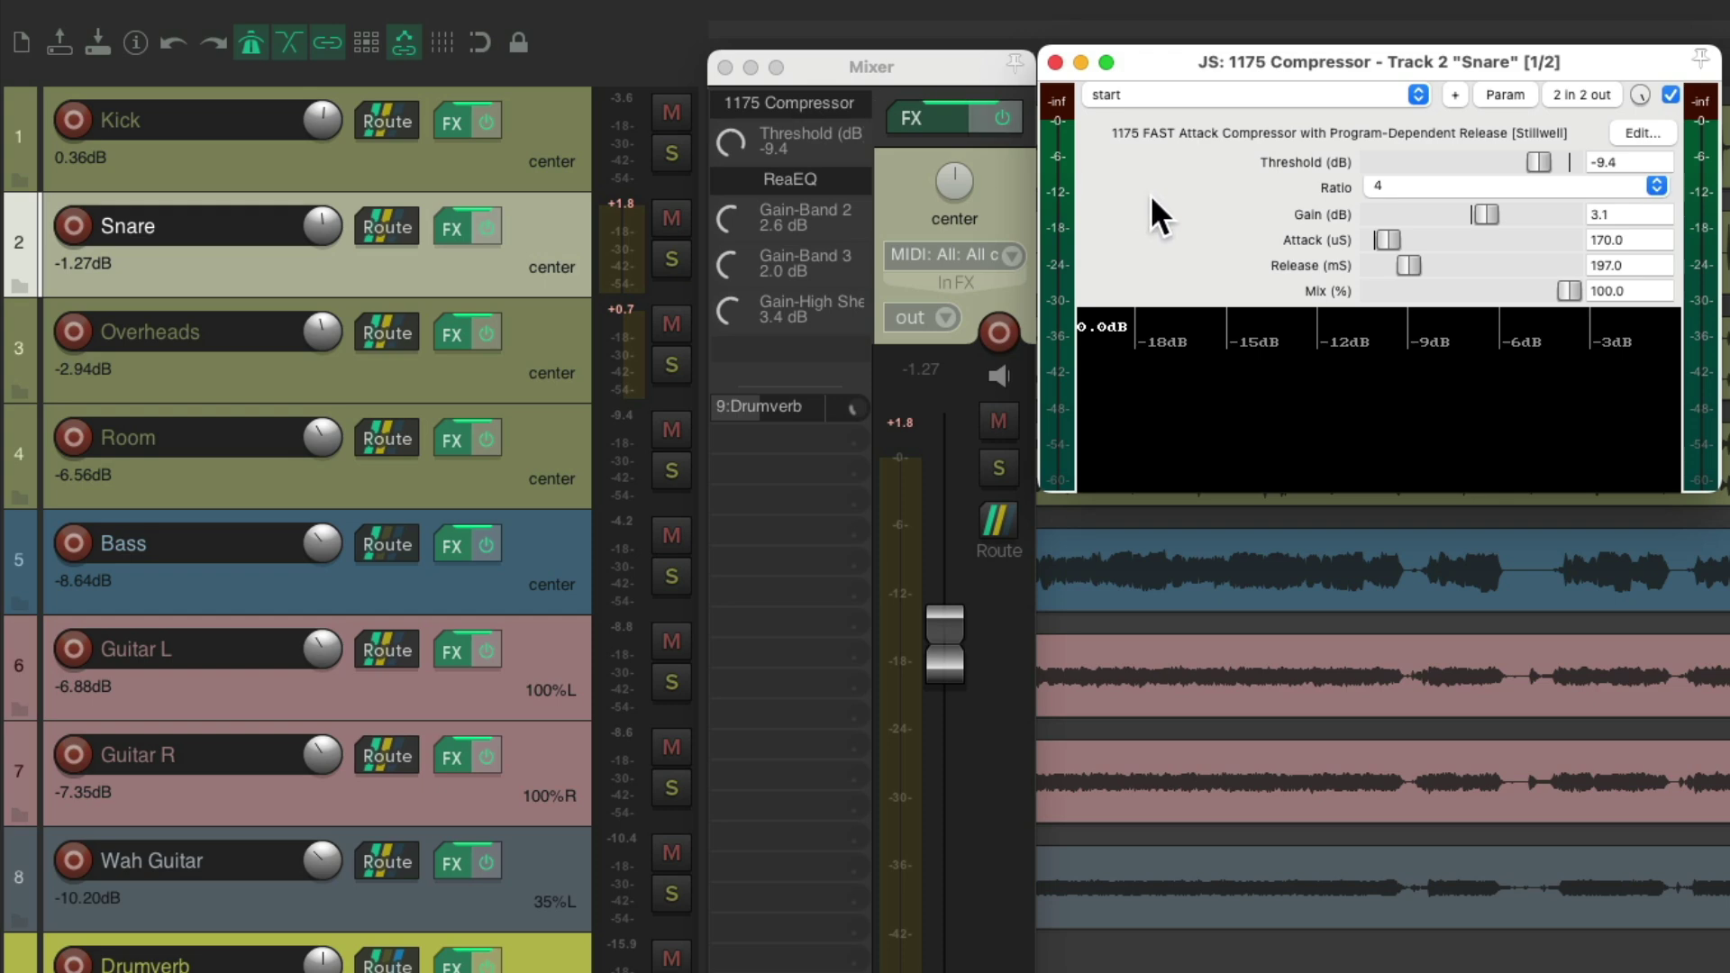
click(1055, 62)
click(838, 178)
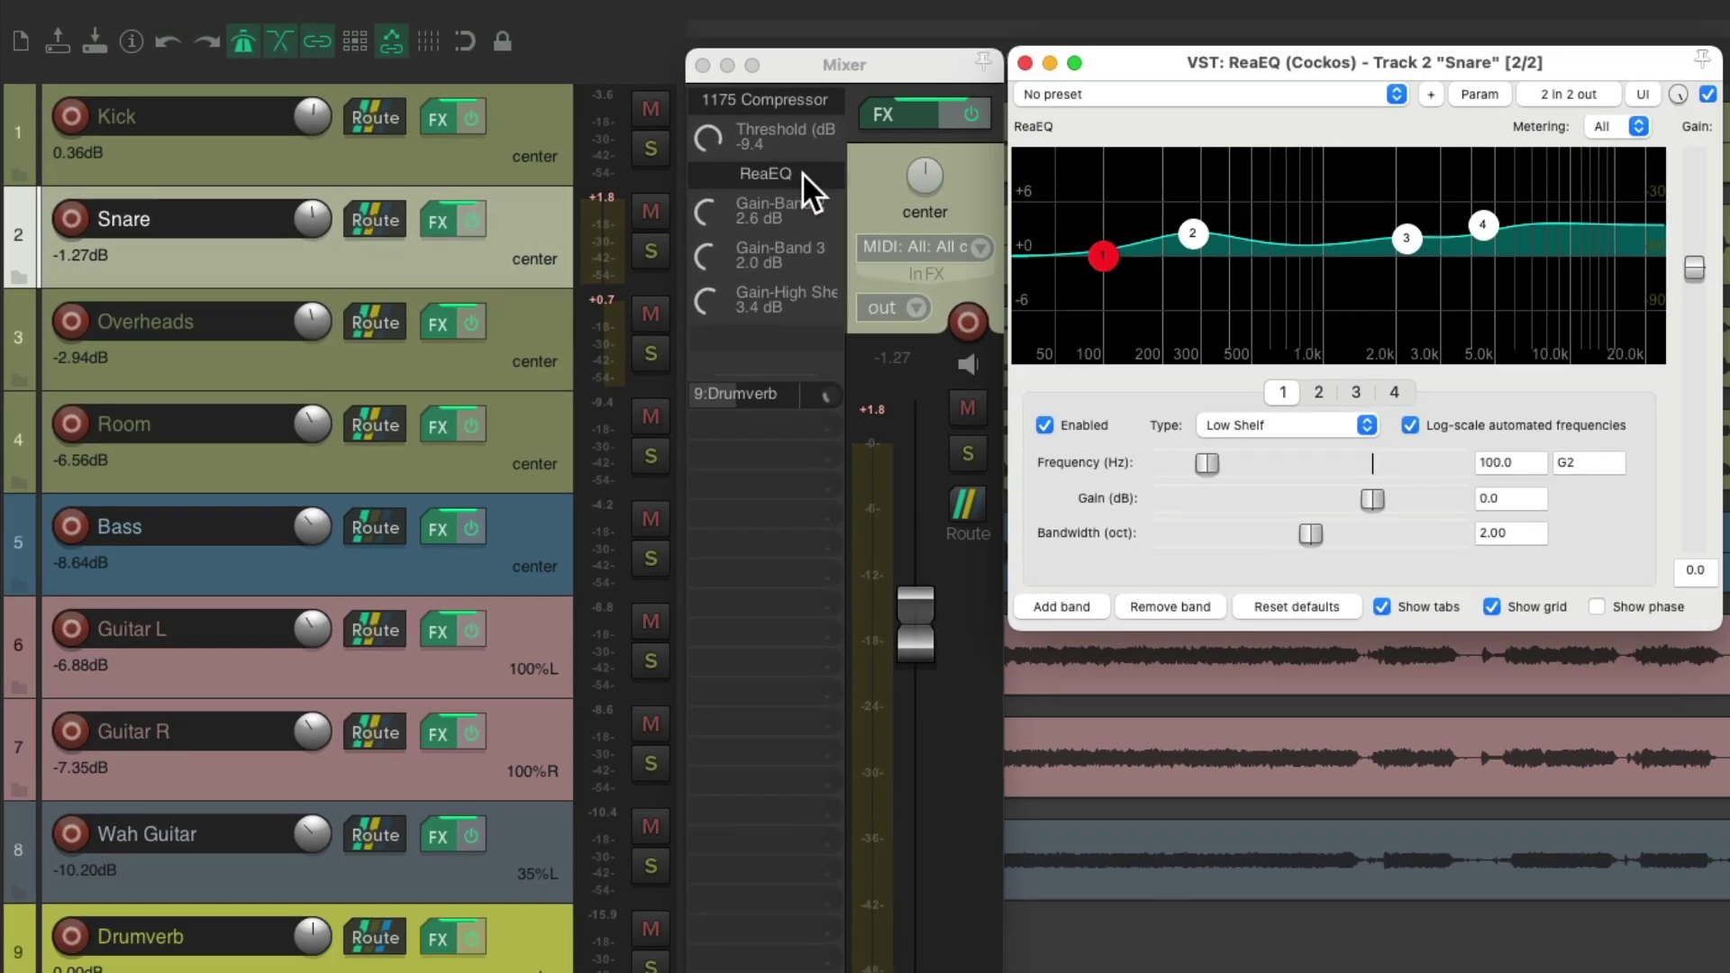
click(1026, 62)
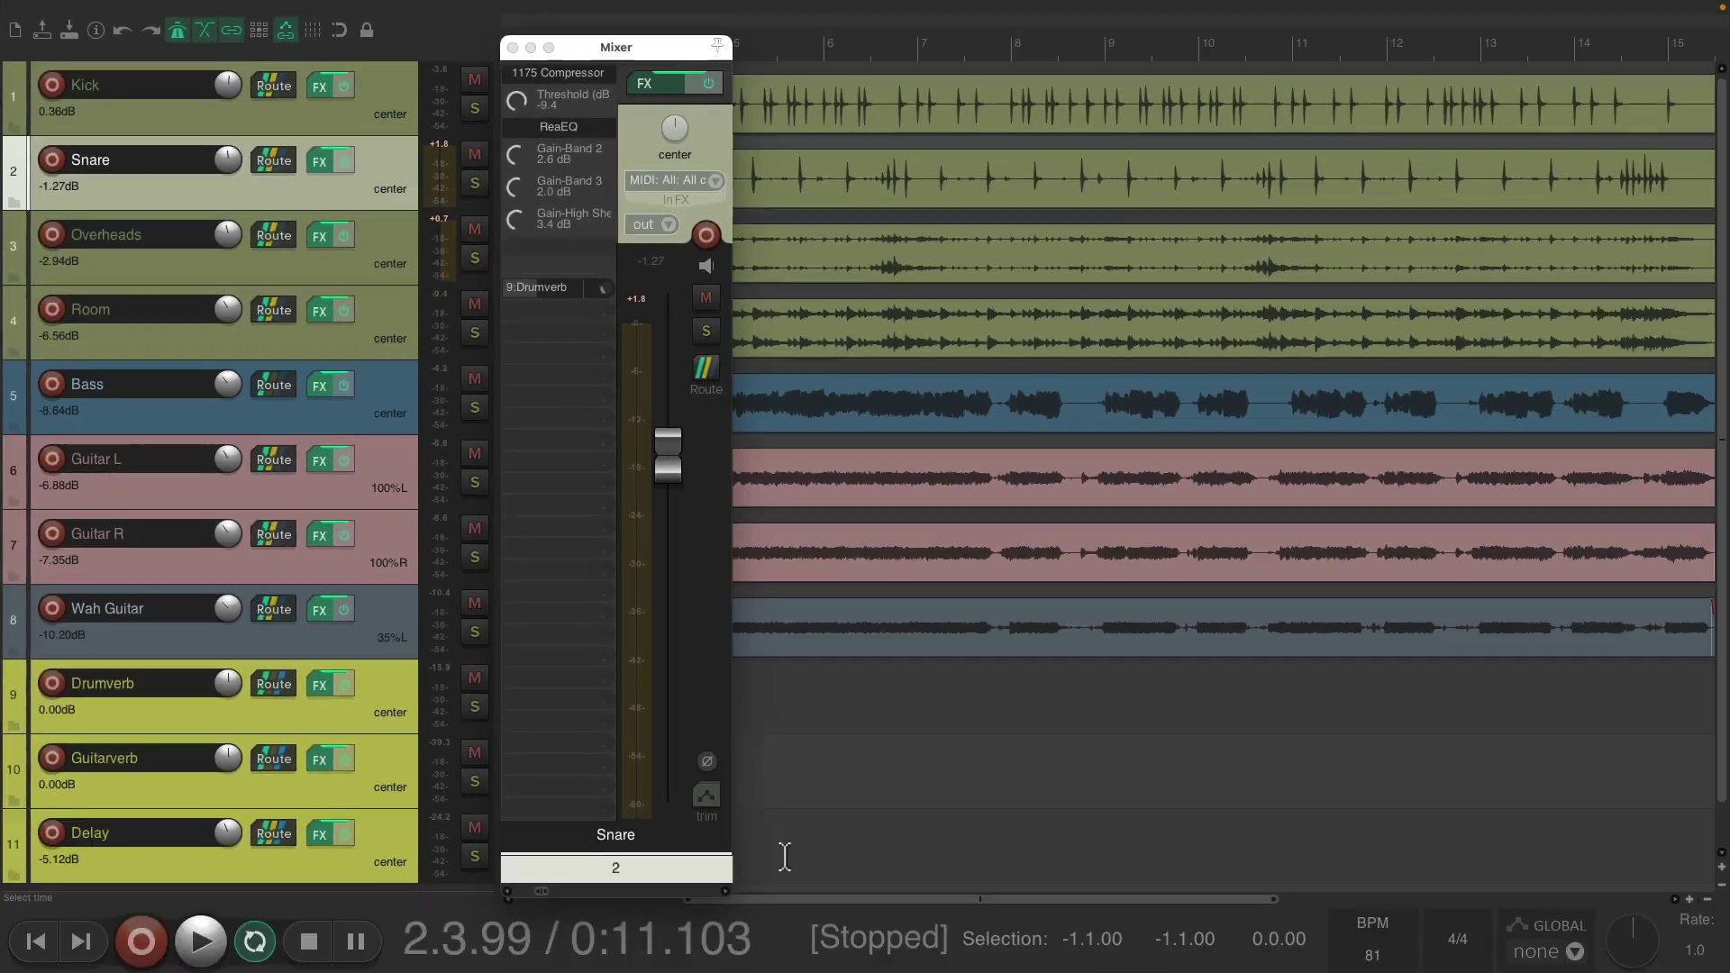
Review the Mixer's display options for FX inserts, FX parameters and sends
right_click(692, 890)
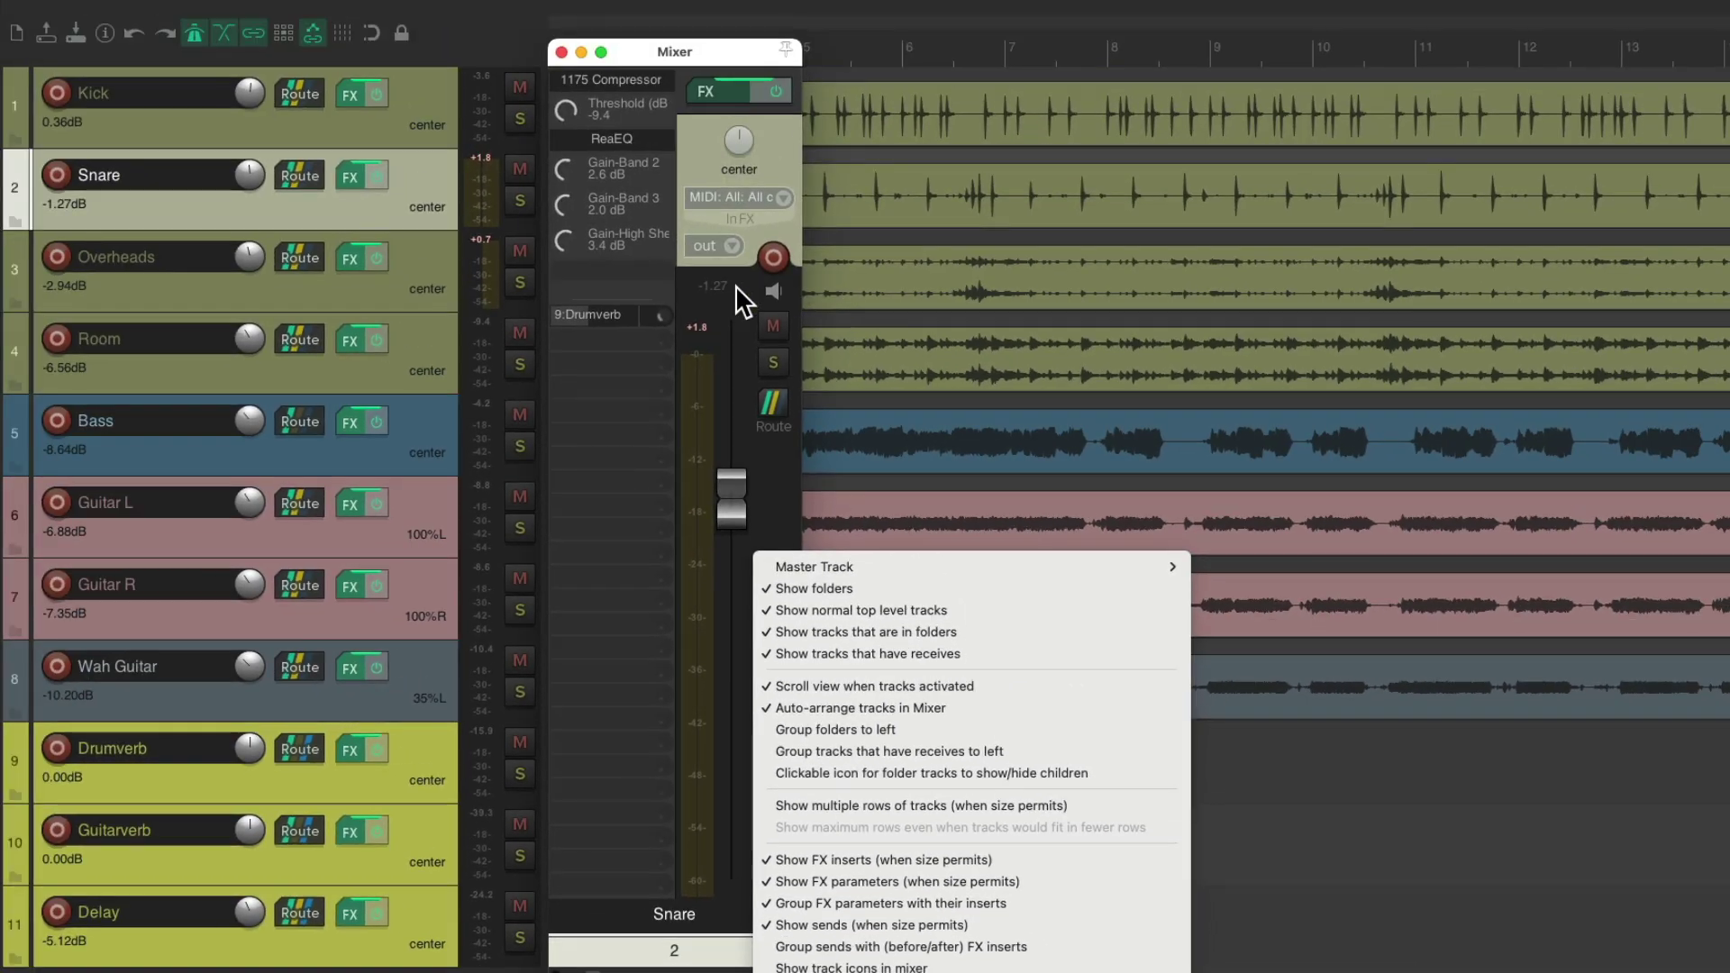
key(Escape)
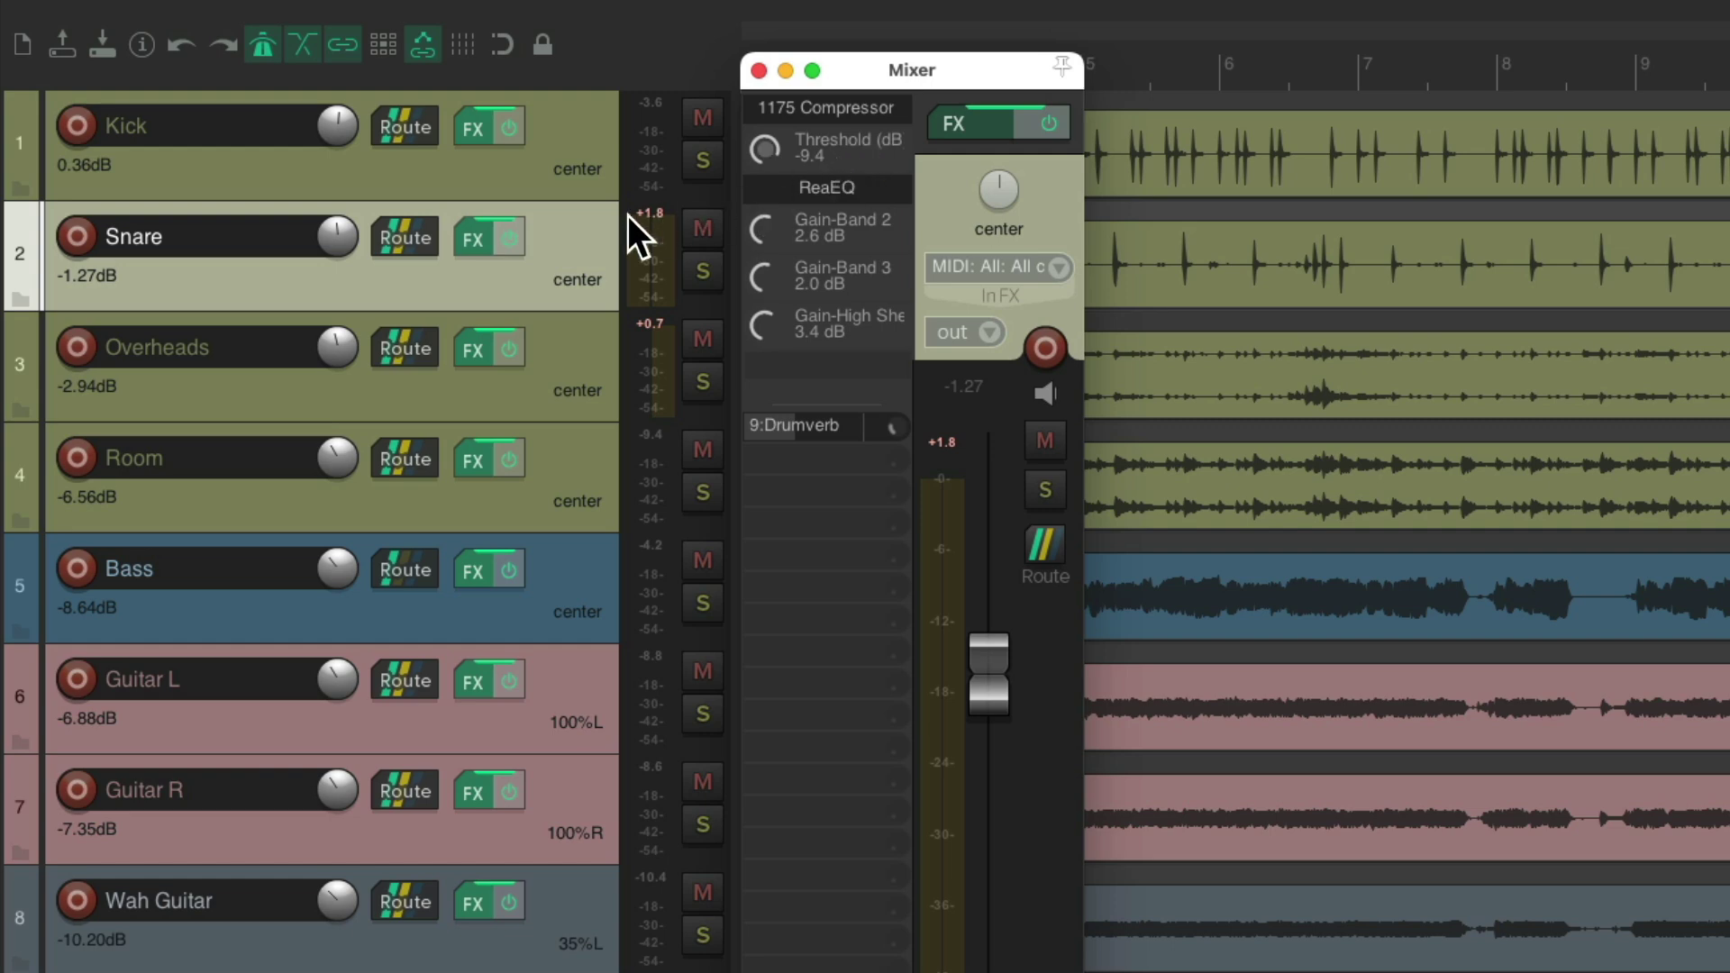
Set the Snare's 1175 Compressor threshold to -9.8 dB using the parameter knob in its mixer strip
click(577, 229)
click(862, 106)
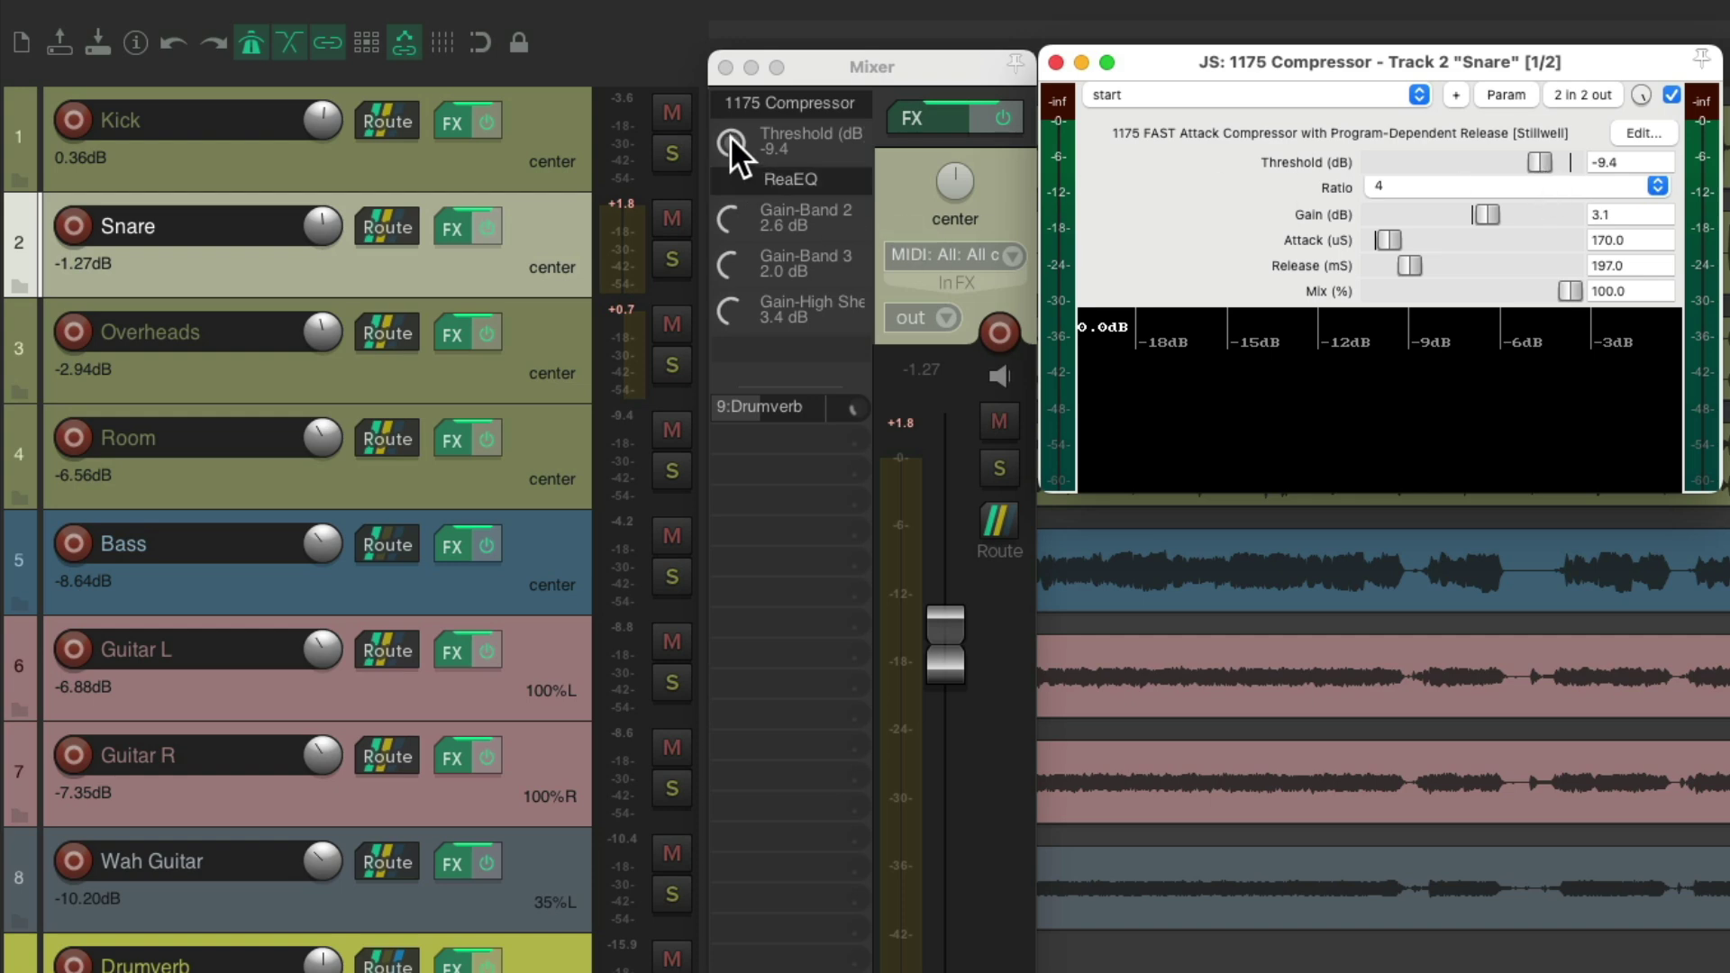
drag(729, 137, 728, 137)
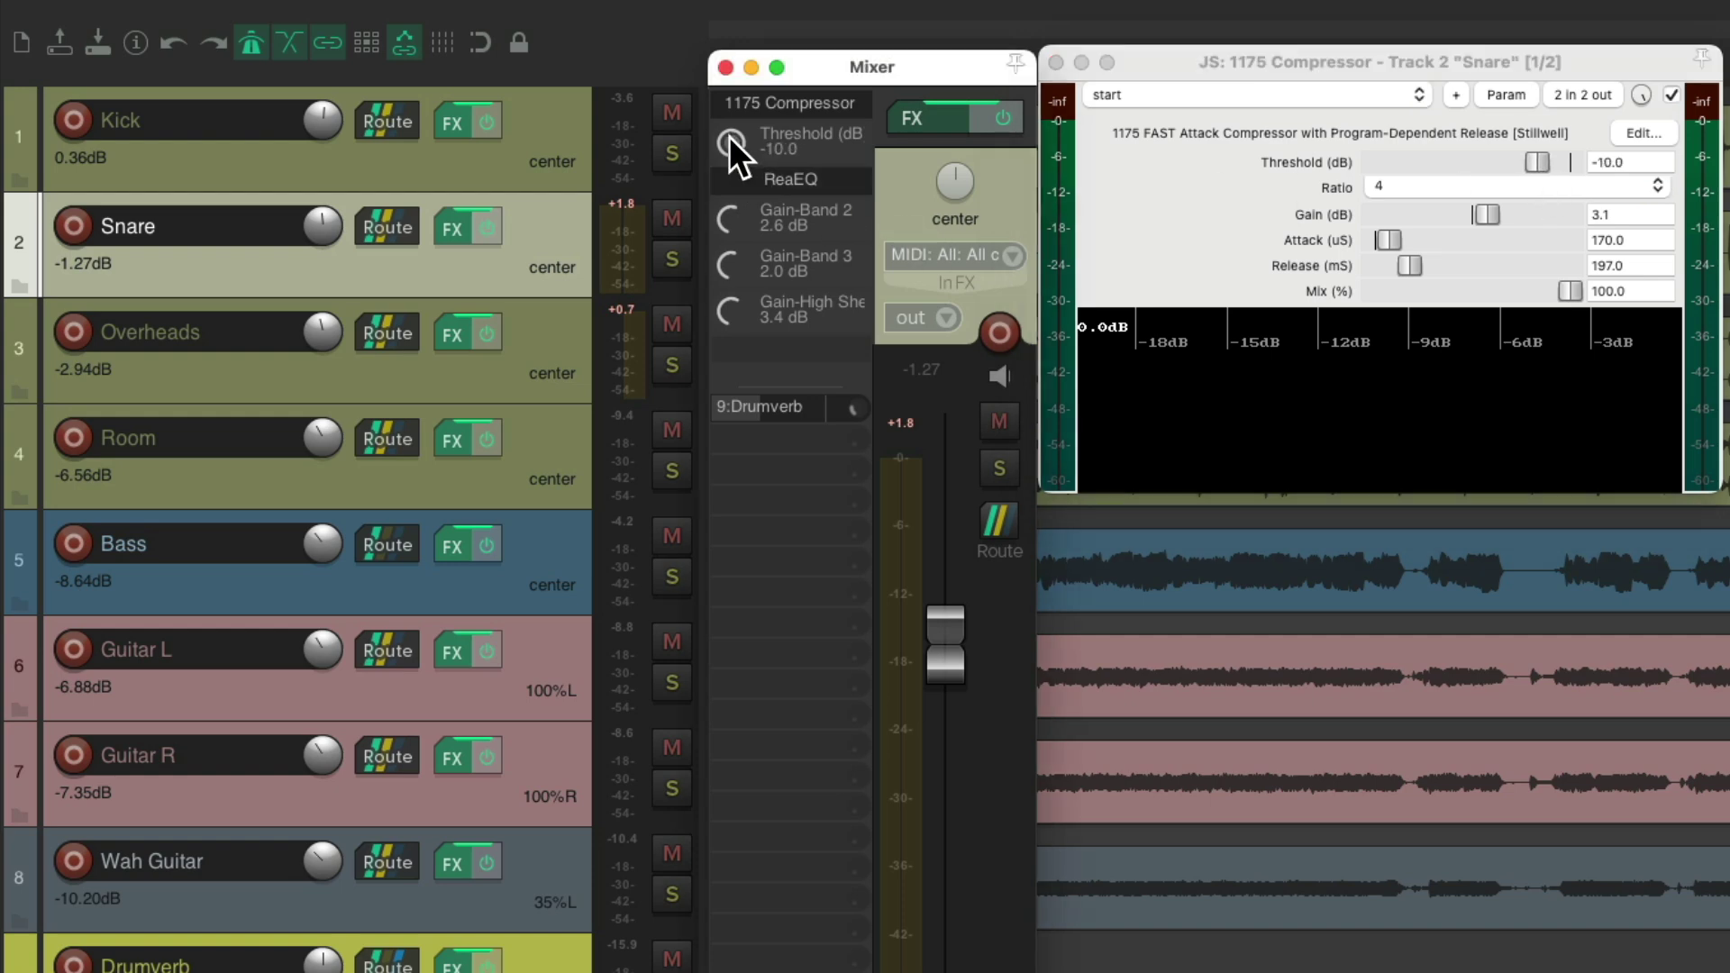
click(1056, 62)
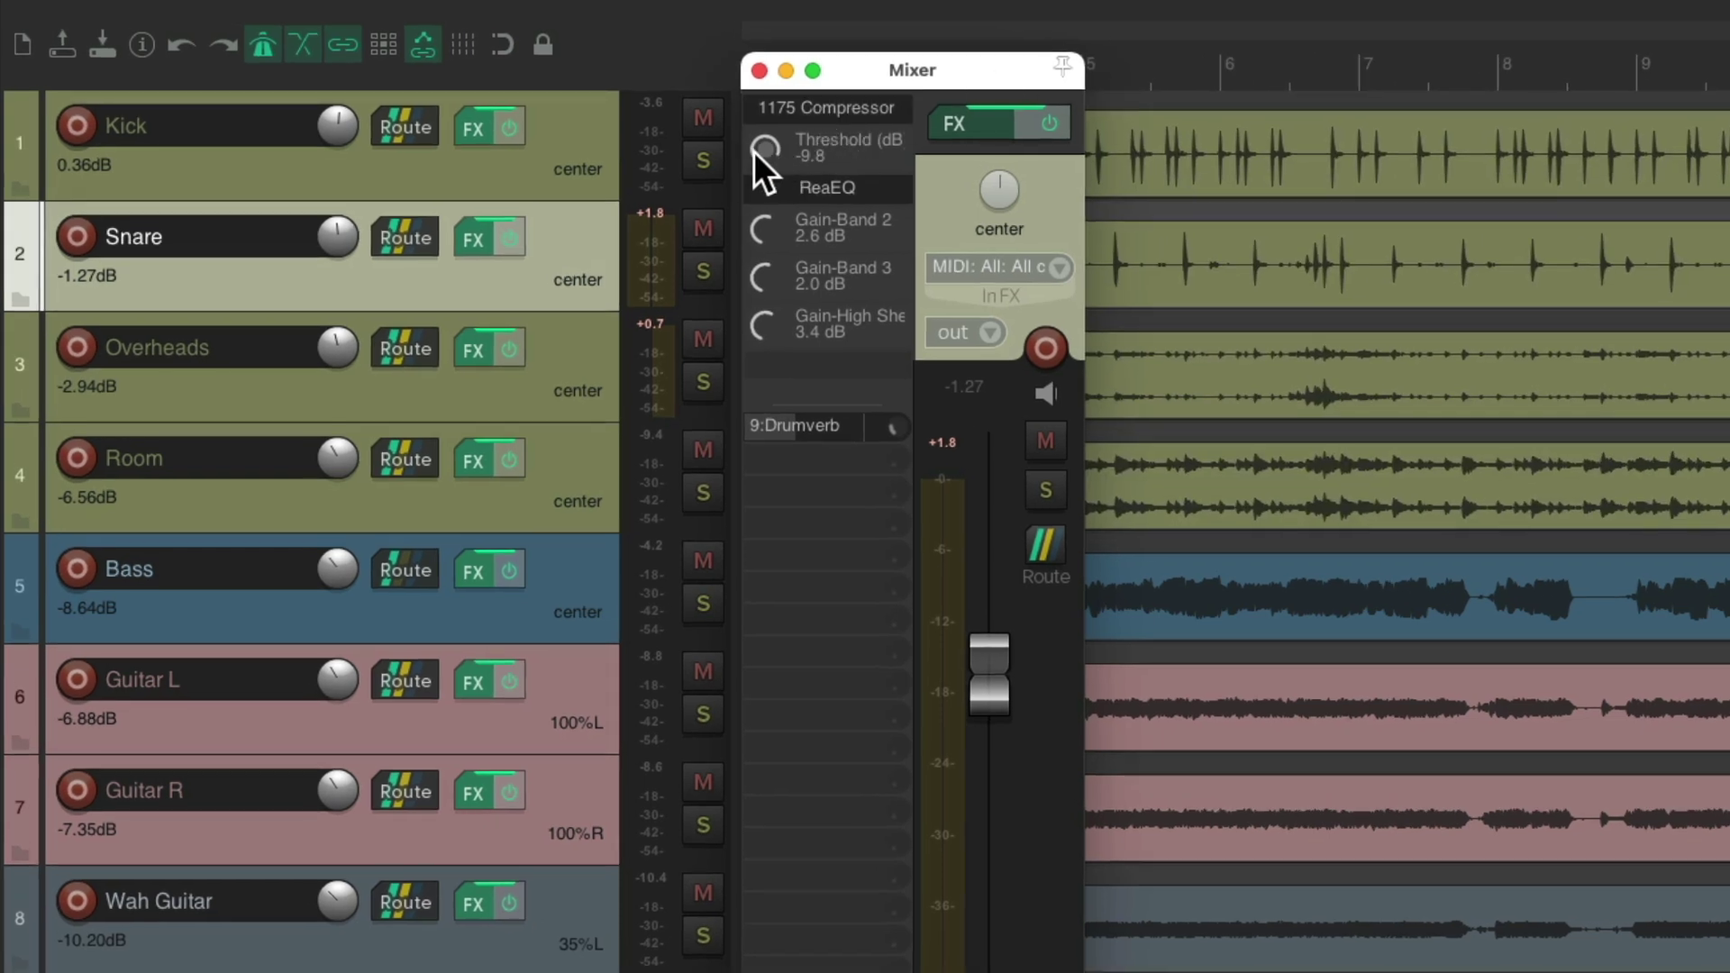
scroll(761, 149, down, 3)
scroll(759, 148, up, 2)
Raise the Snare's ReaEQ Gain-Band 2 to 2.7 dB from the mixer strip with the plug-in window open, and close the window
click(847, 185)
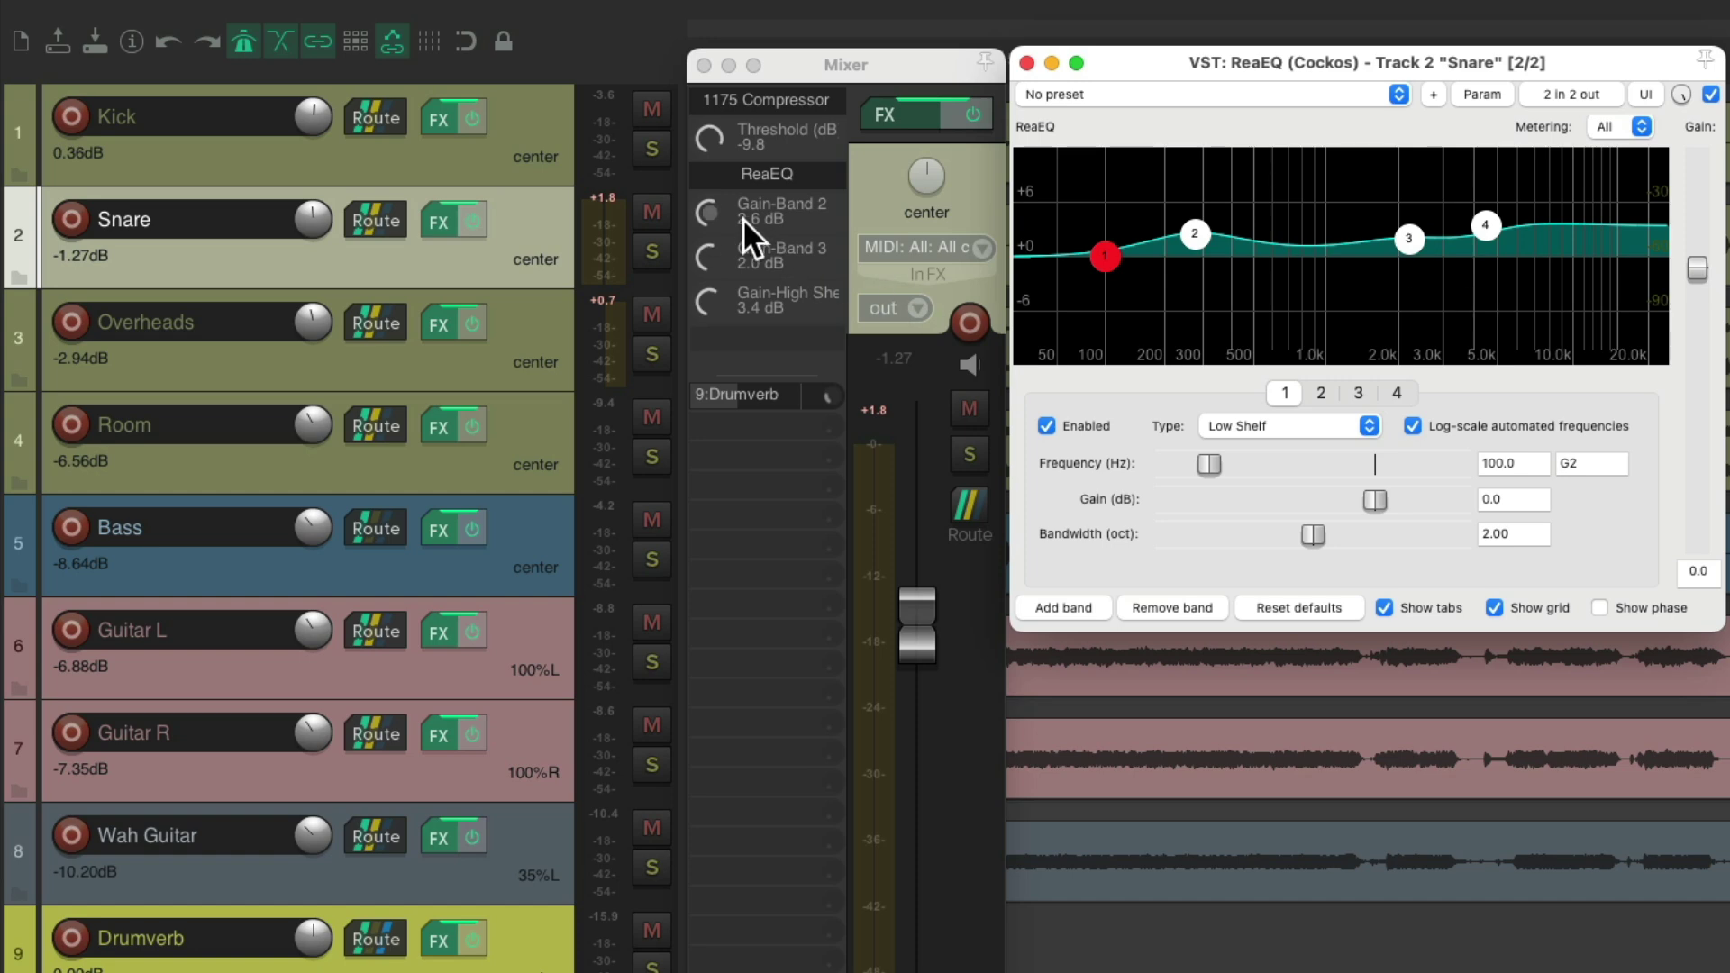
click(711, 209)
scroll(710, 209, up, 1)
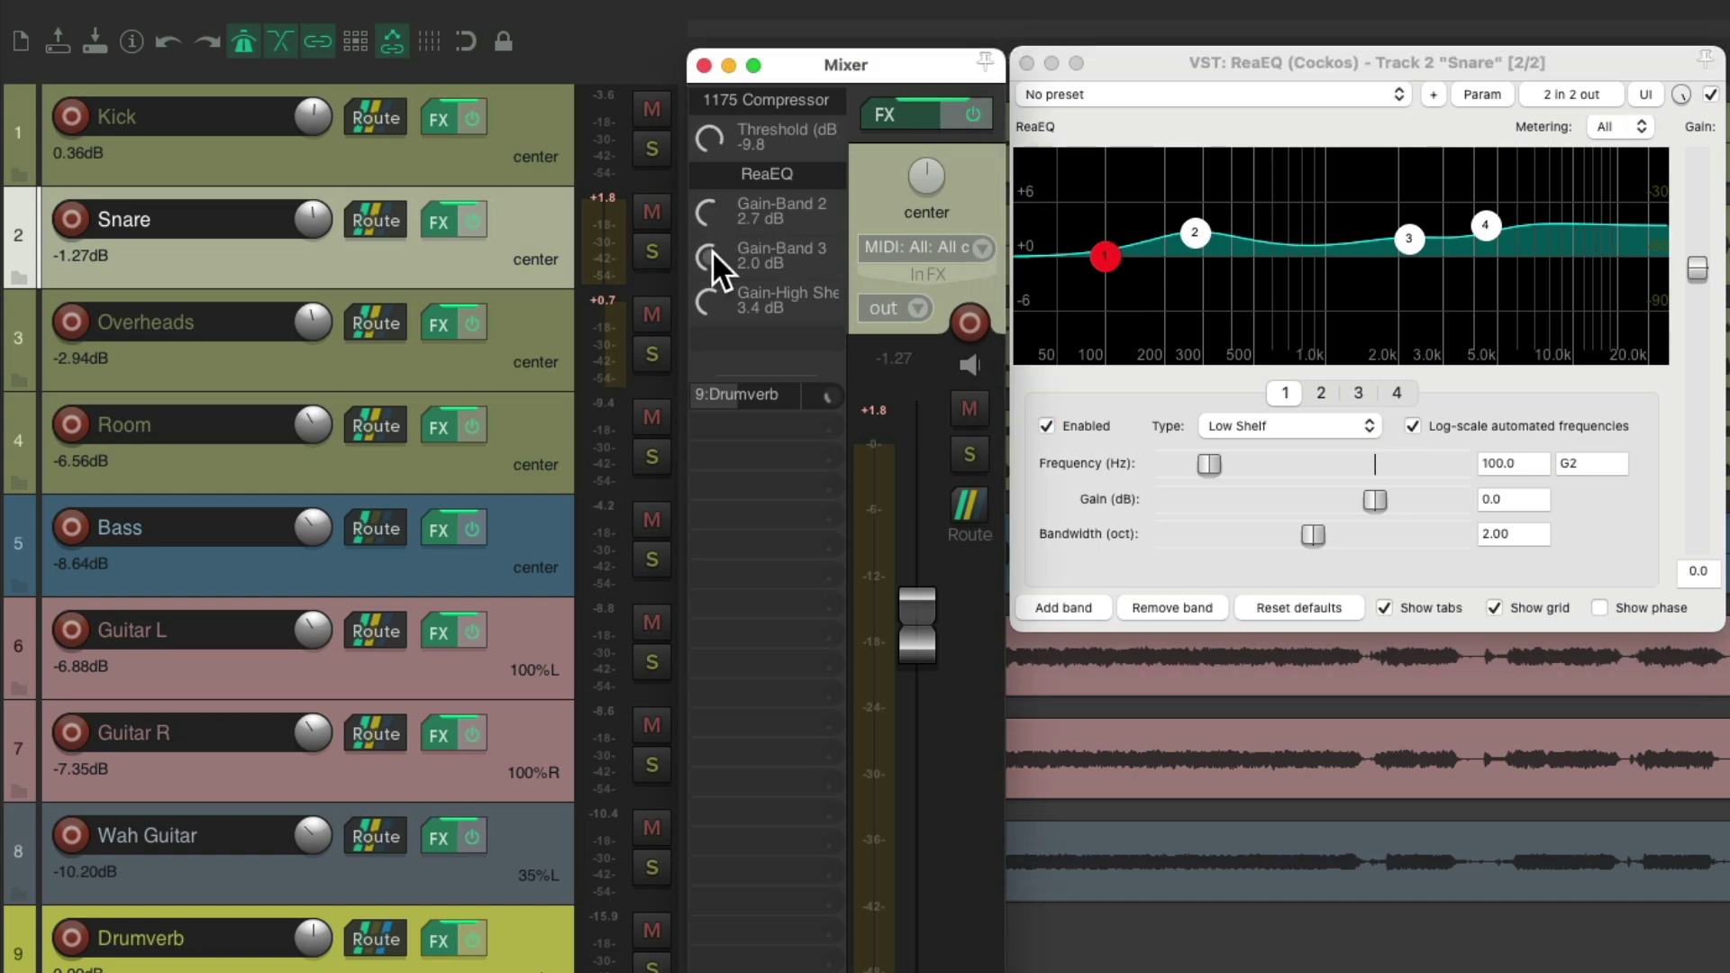
click(1026, 62)
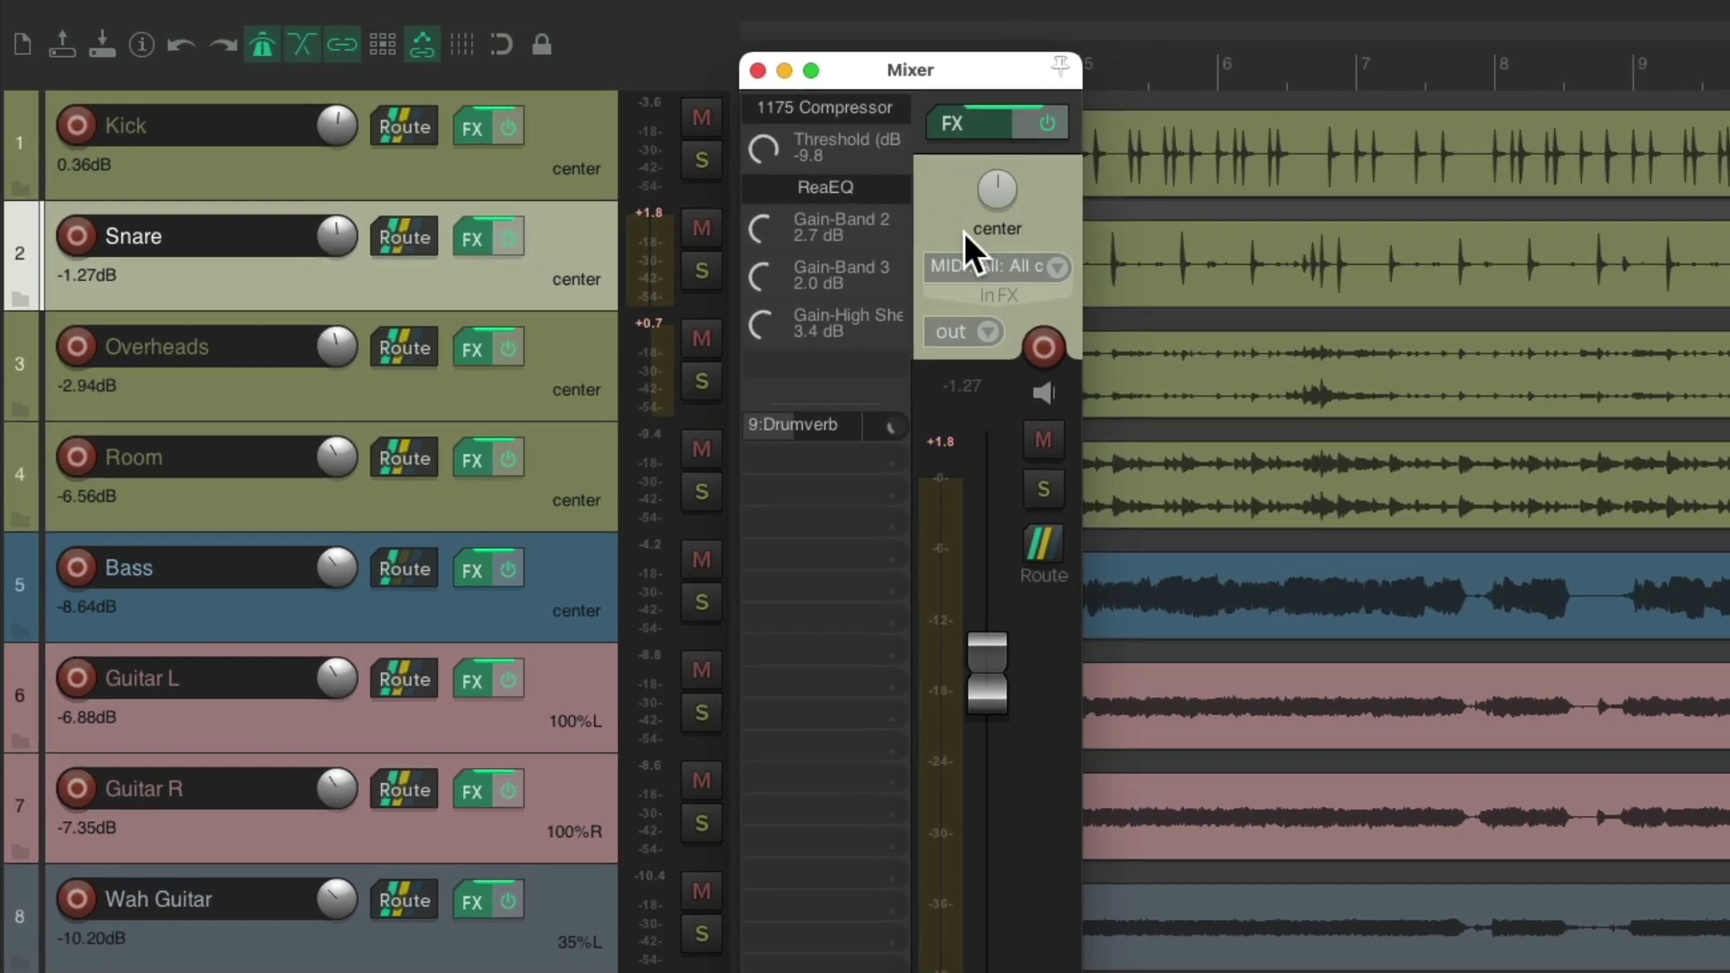
Hide and reopen the Mixer, and view the Overheads and Room tracks in its channel strip
click(724, 67)
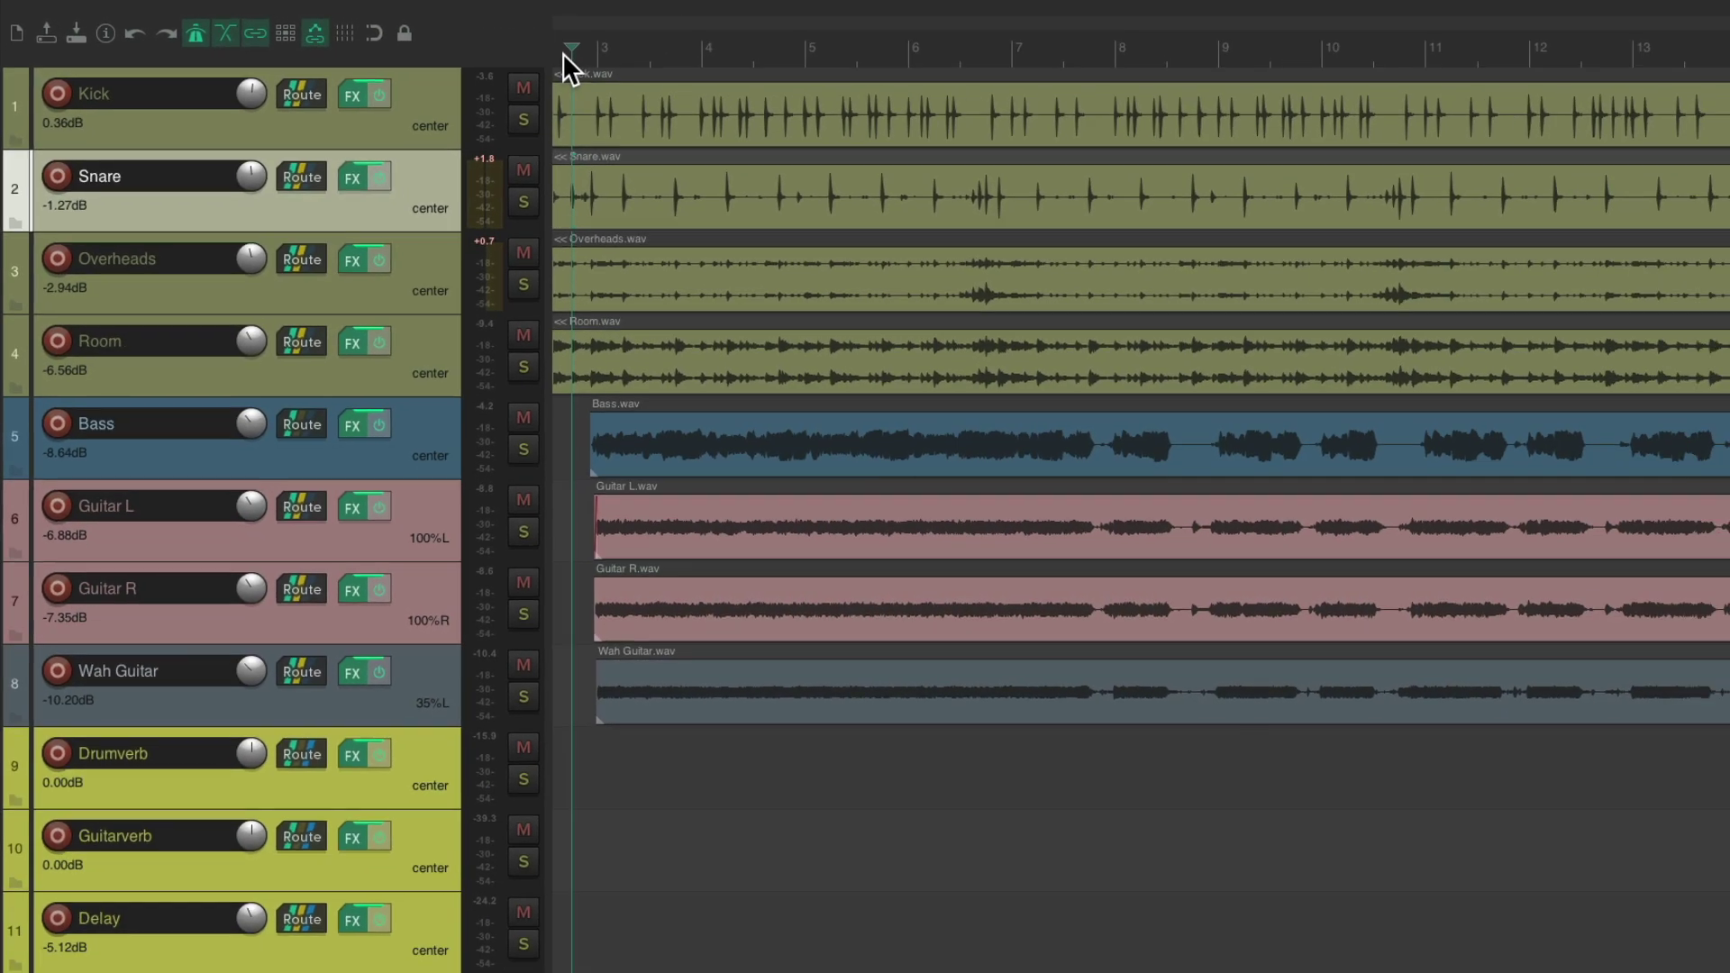
click(742, 70)
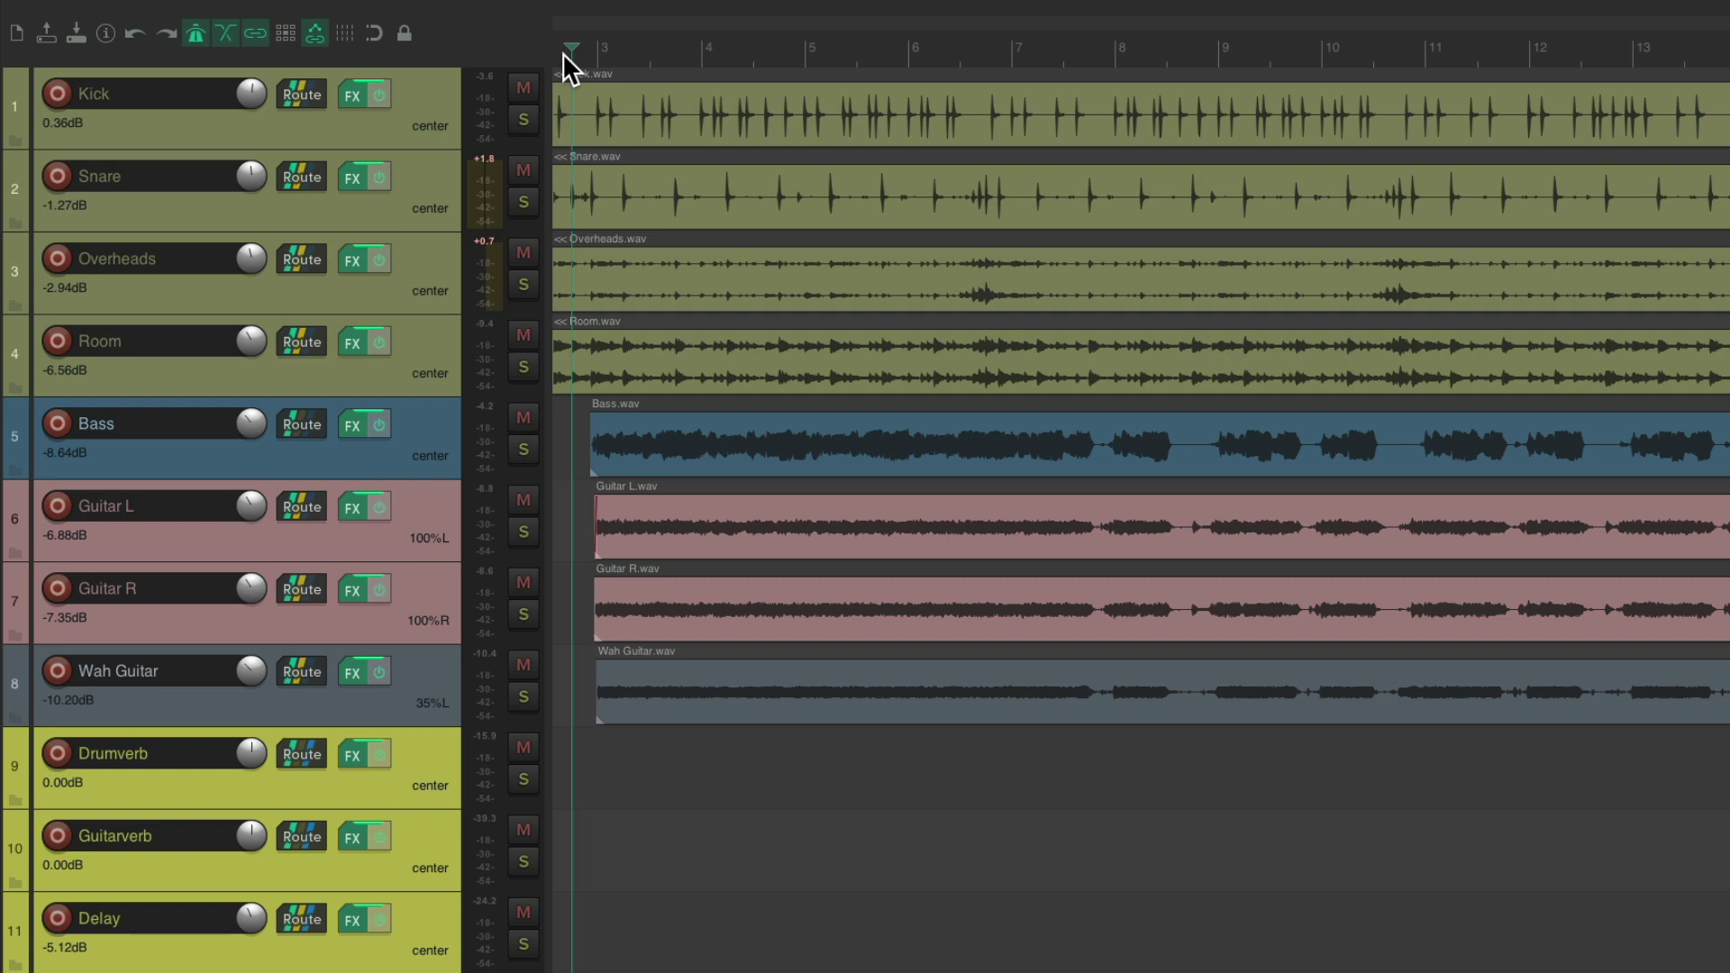
key(super+m)
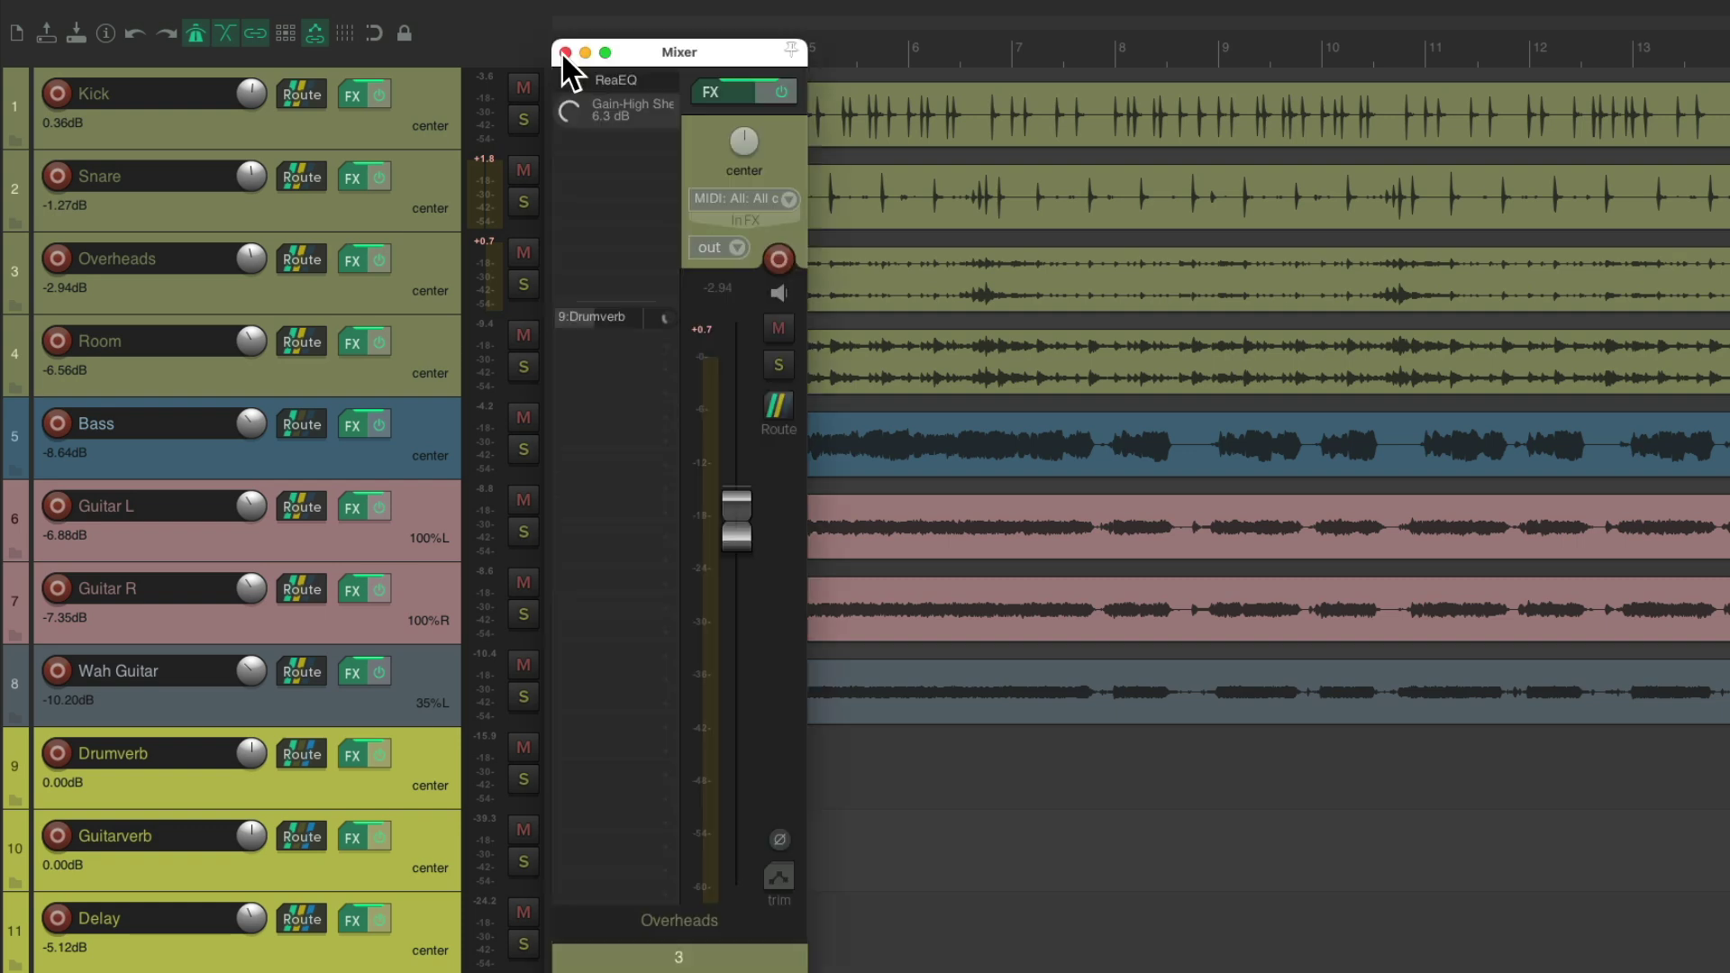
click(431, 258)
click(436, 326)
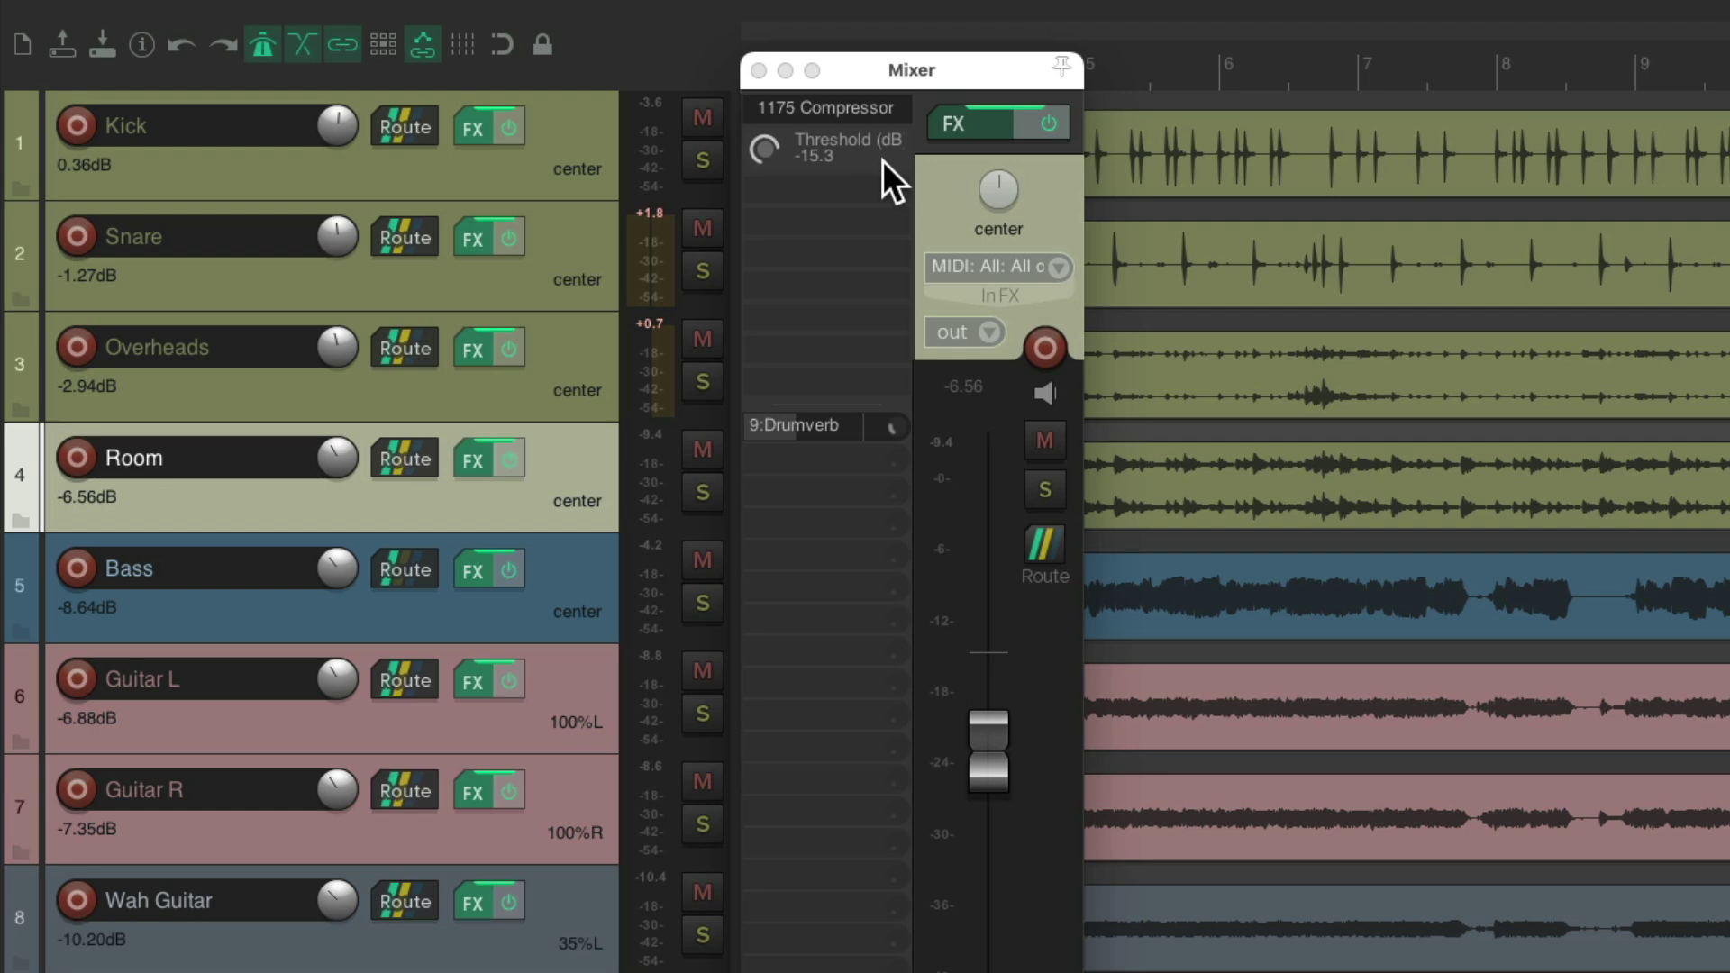
Show the Low Pass frequency parameter of the Bass track's ReaEQ in the track controls and close the plug-in window
click(570, 560)
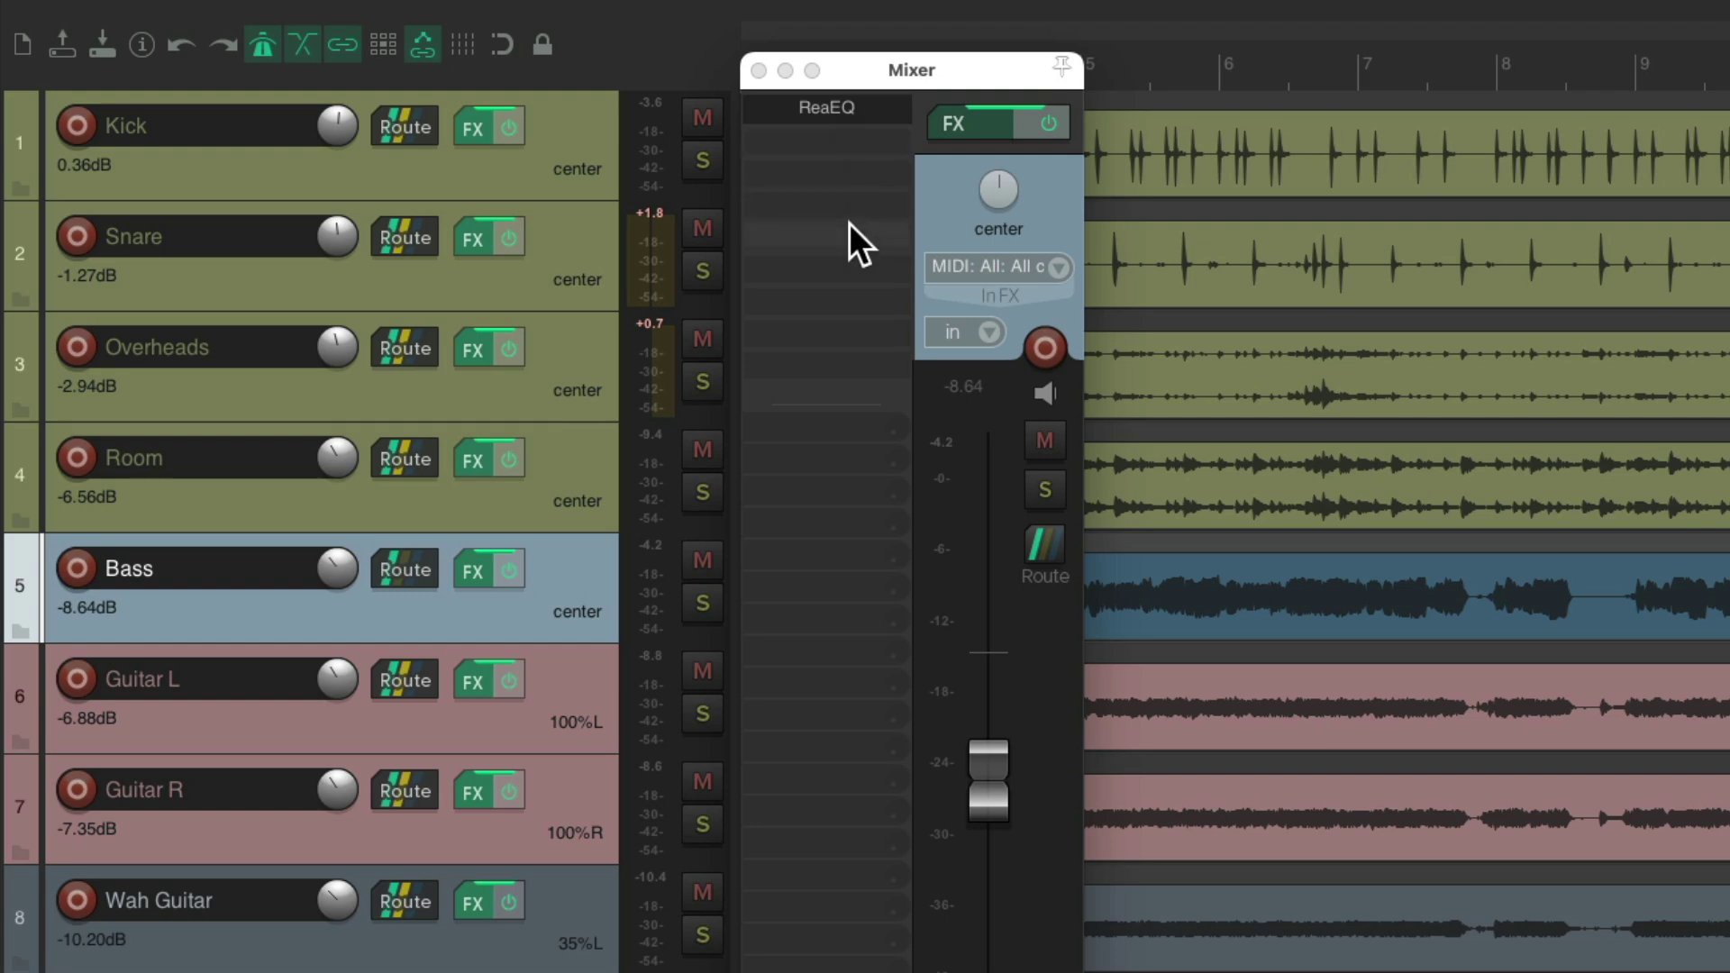
click(883, 113)
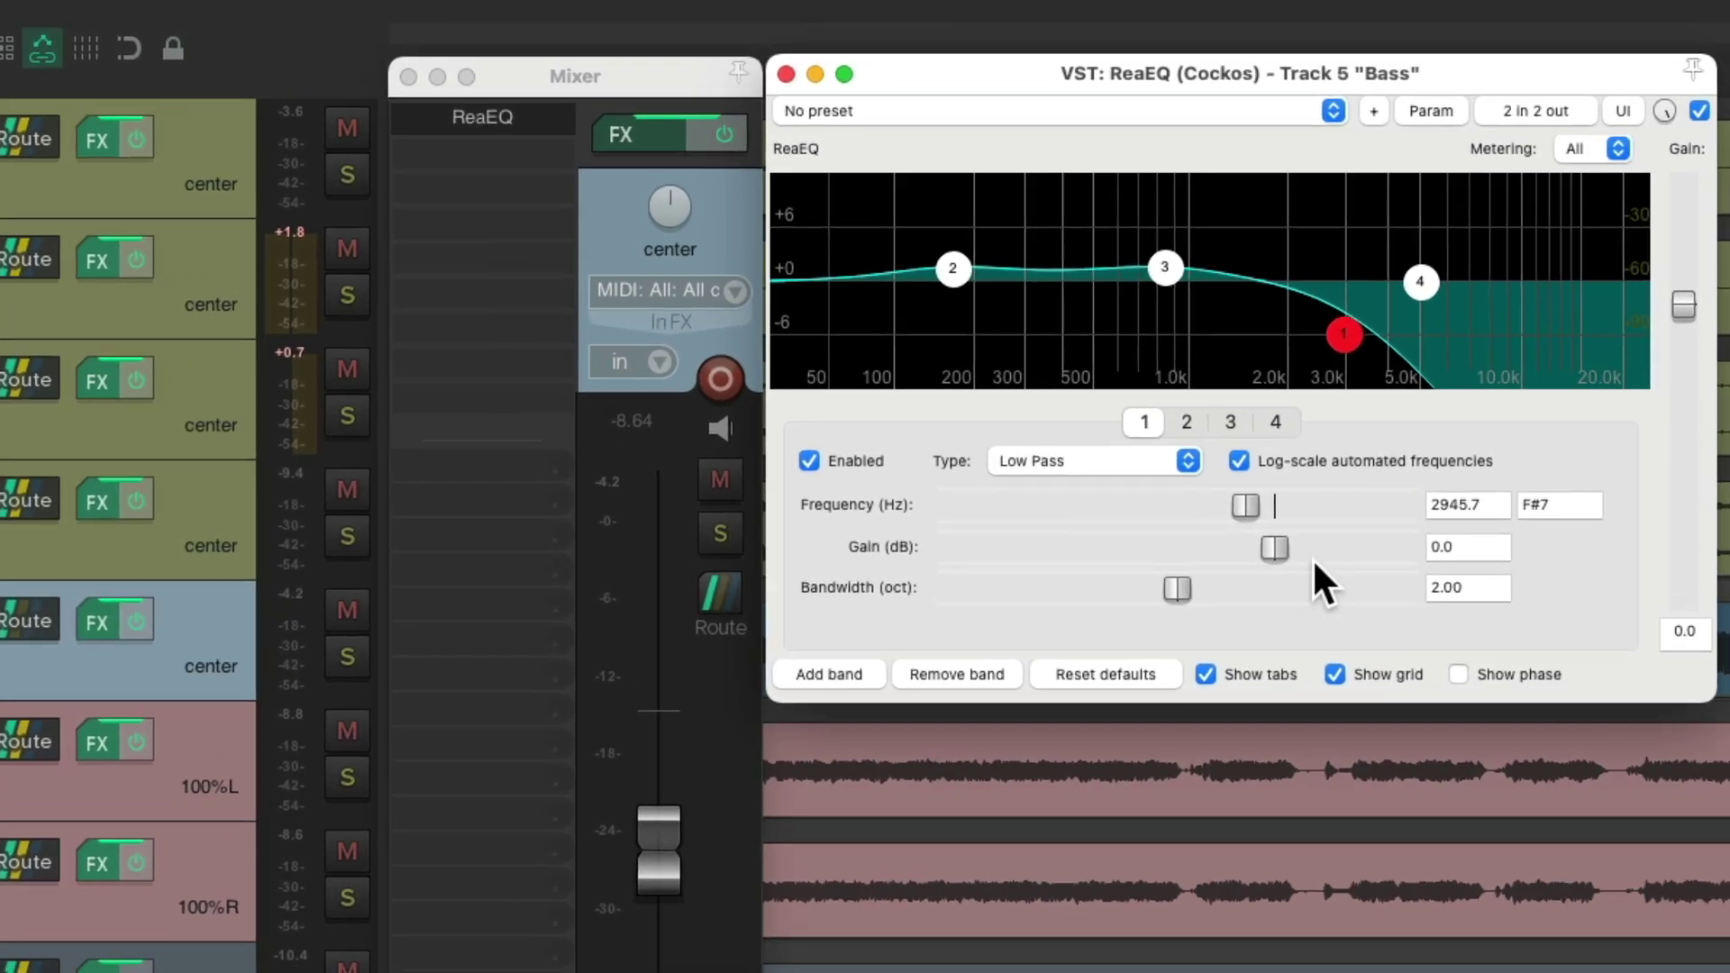
mouse_move(1344, 332)
drag(1240, 506, 1209, 527)
click(1442, 112)
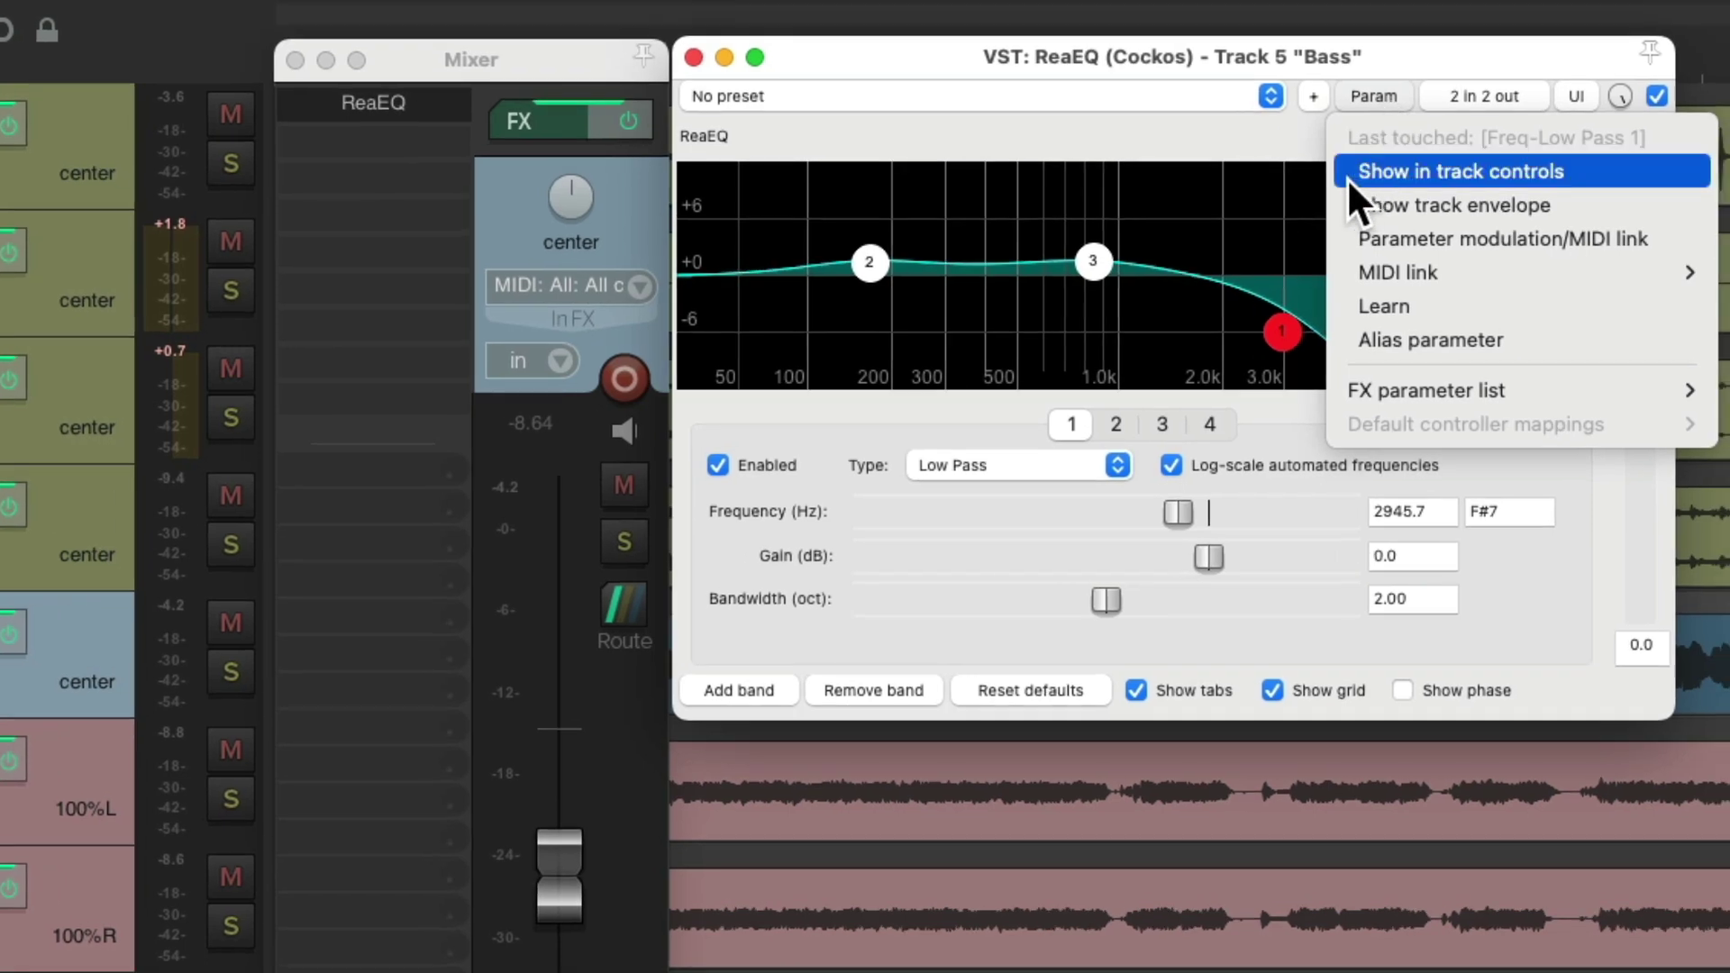
click(1348, 177)
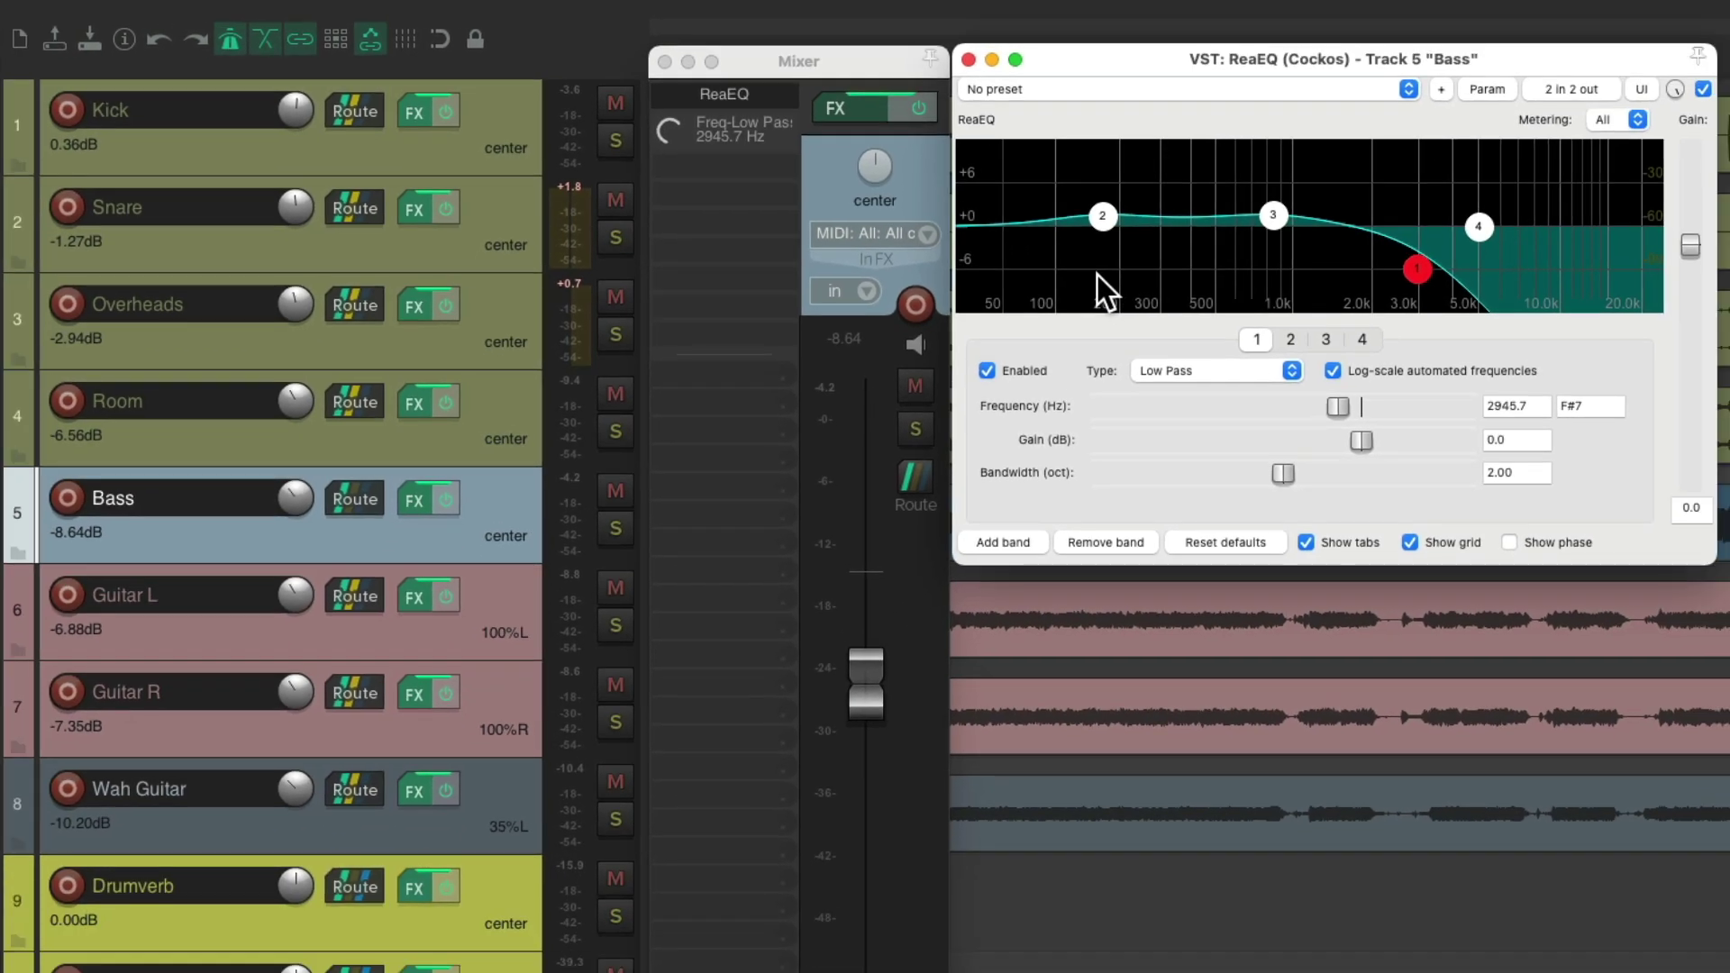
click(969, 59)
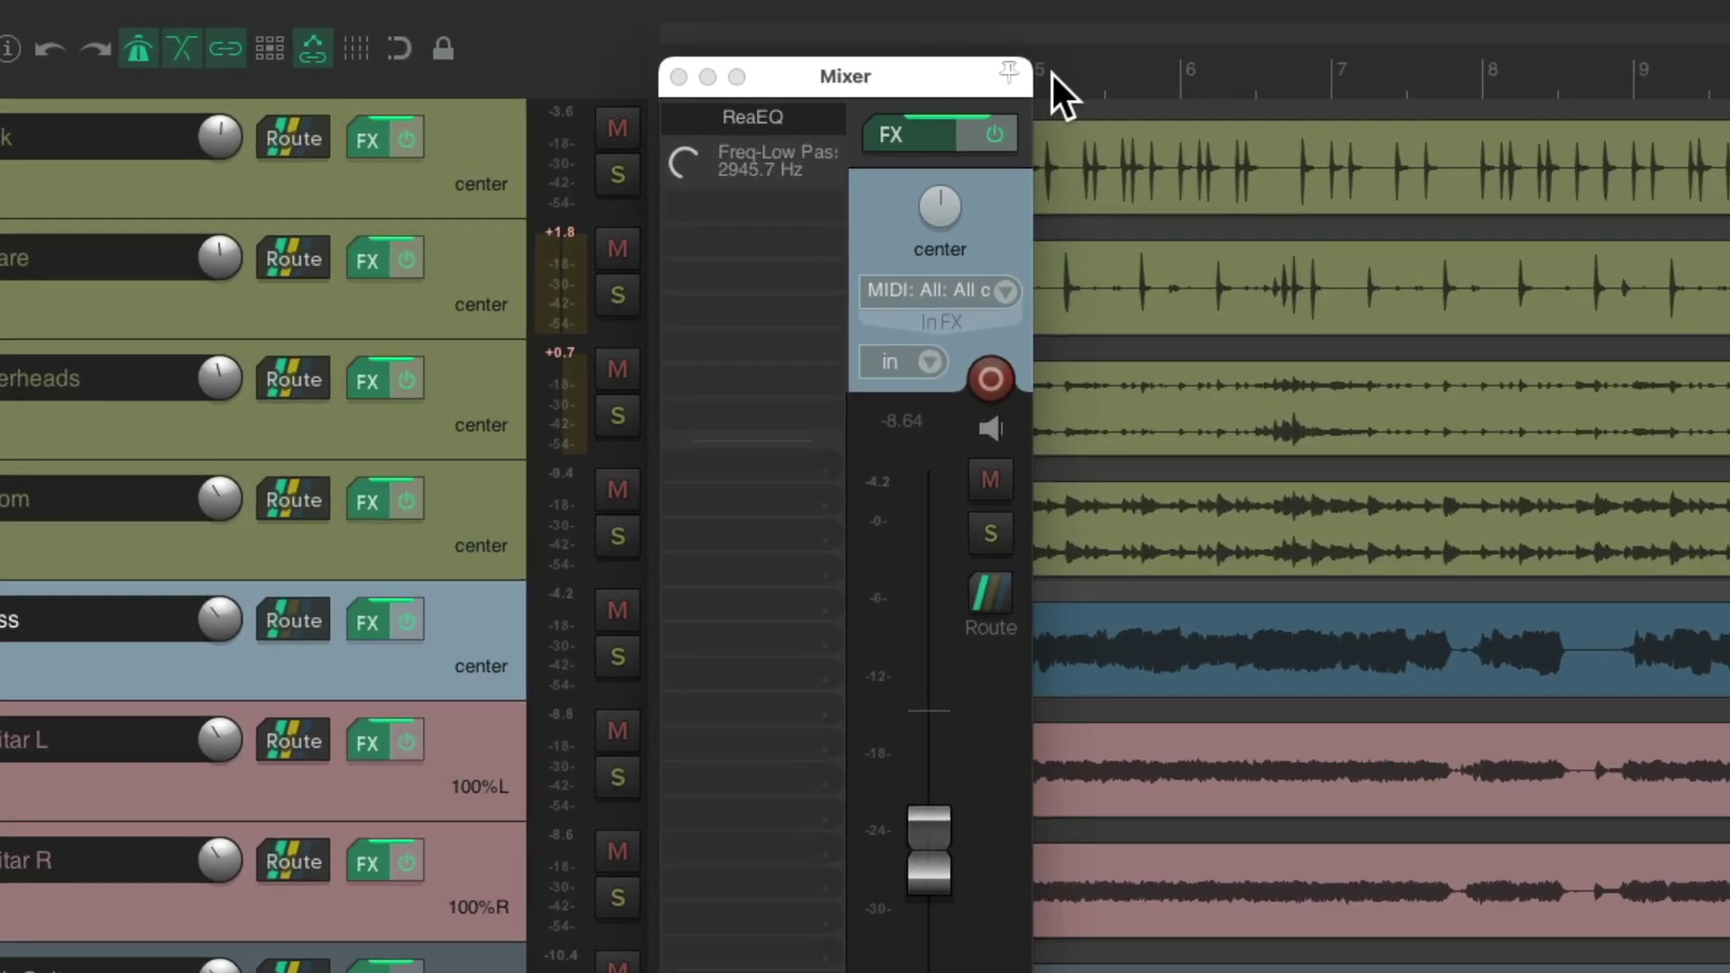
Play the soloed Bass while setting its low-pass frequency to 2963.7 Hz from the mixer strip, and unsolo it and stop playback
click(684, 168)
key(F6)
mouse_move(685, 160)
mouse_down()
mouse_move(688, 209)
mouse_move(684, 160)
mouse_move(687, 181)
mouse_up()
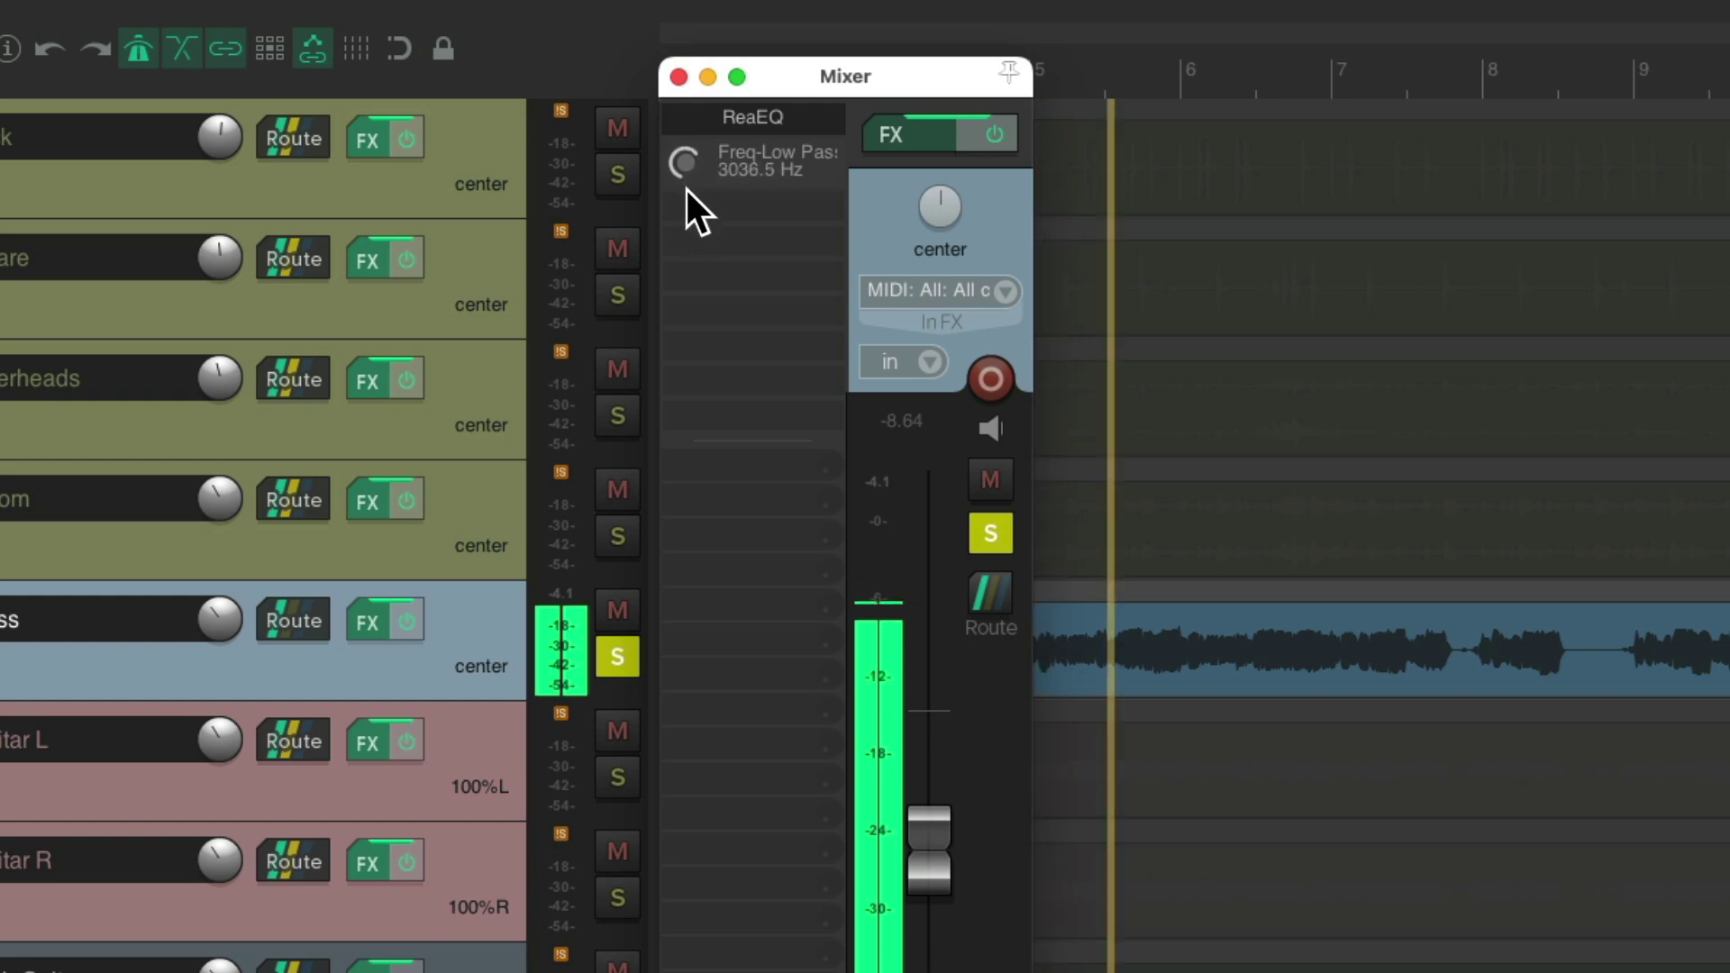
mouse_move(687, 189)
mouse_down()
mouse_move(689, 213)
mouse_move(689, 197)
mouse_up()
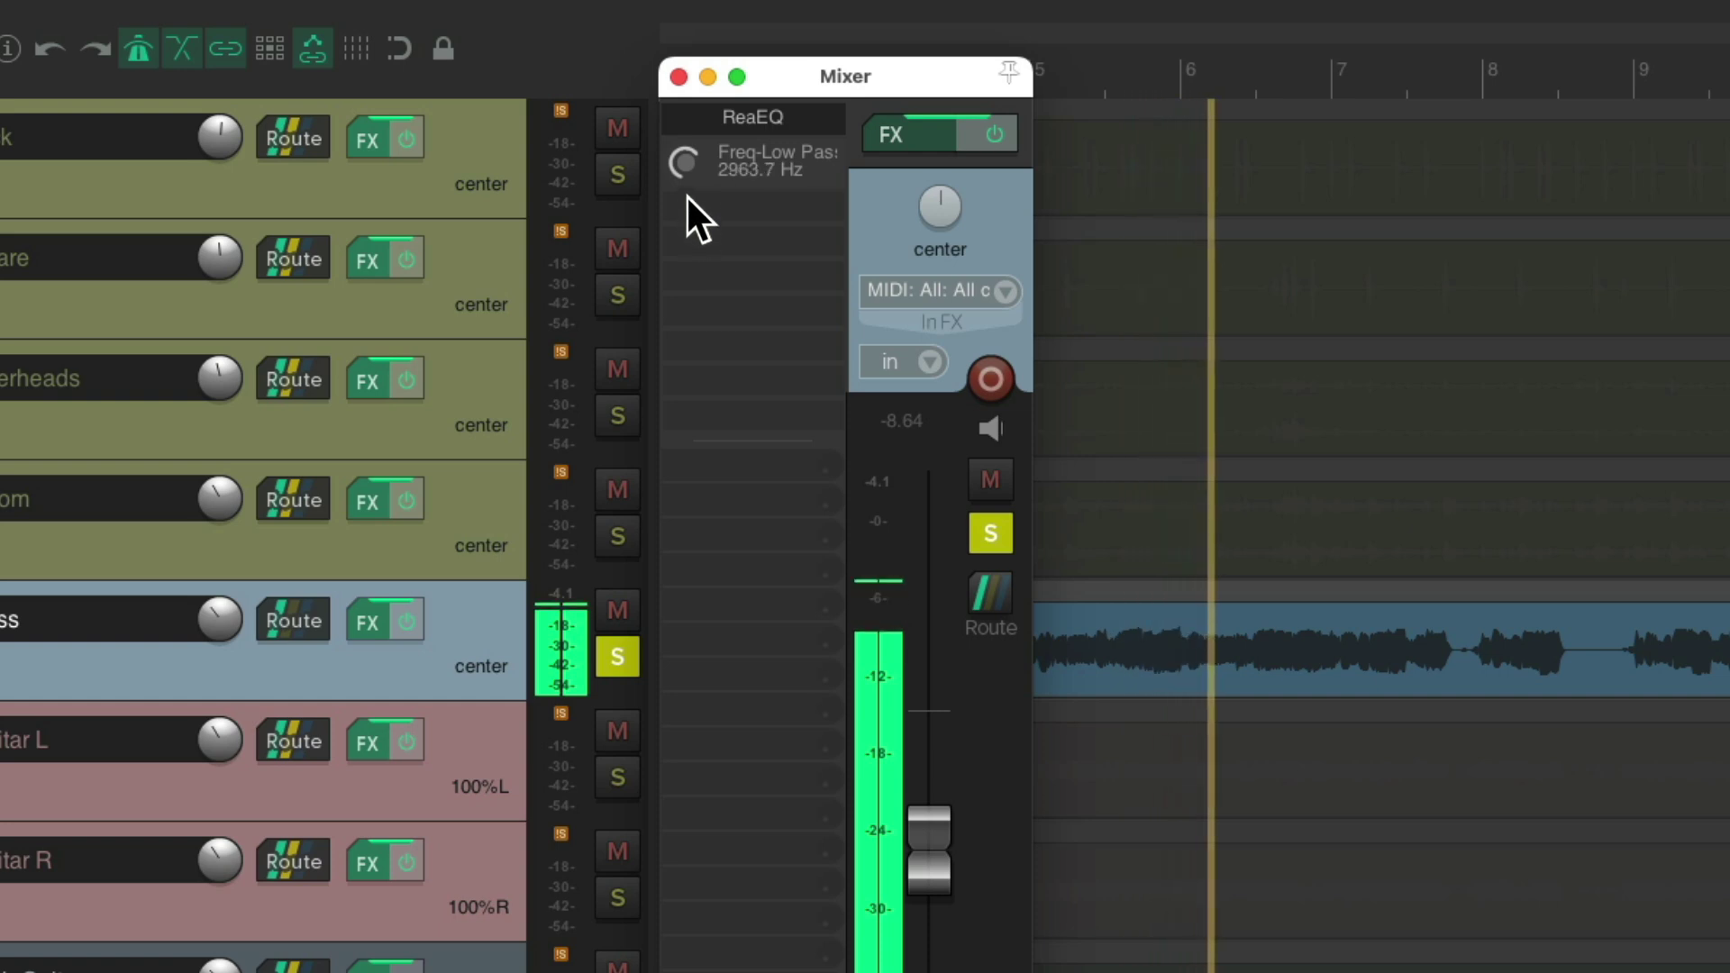
click(981, 526)
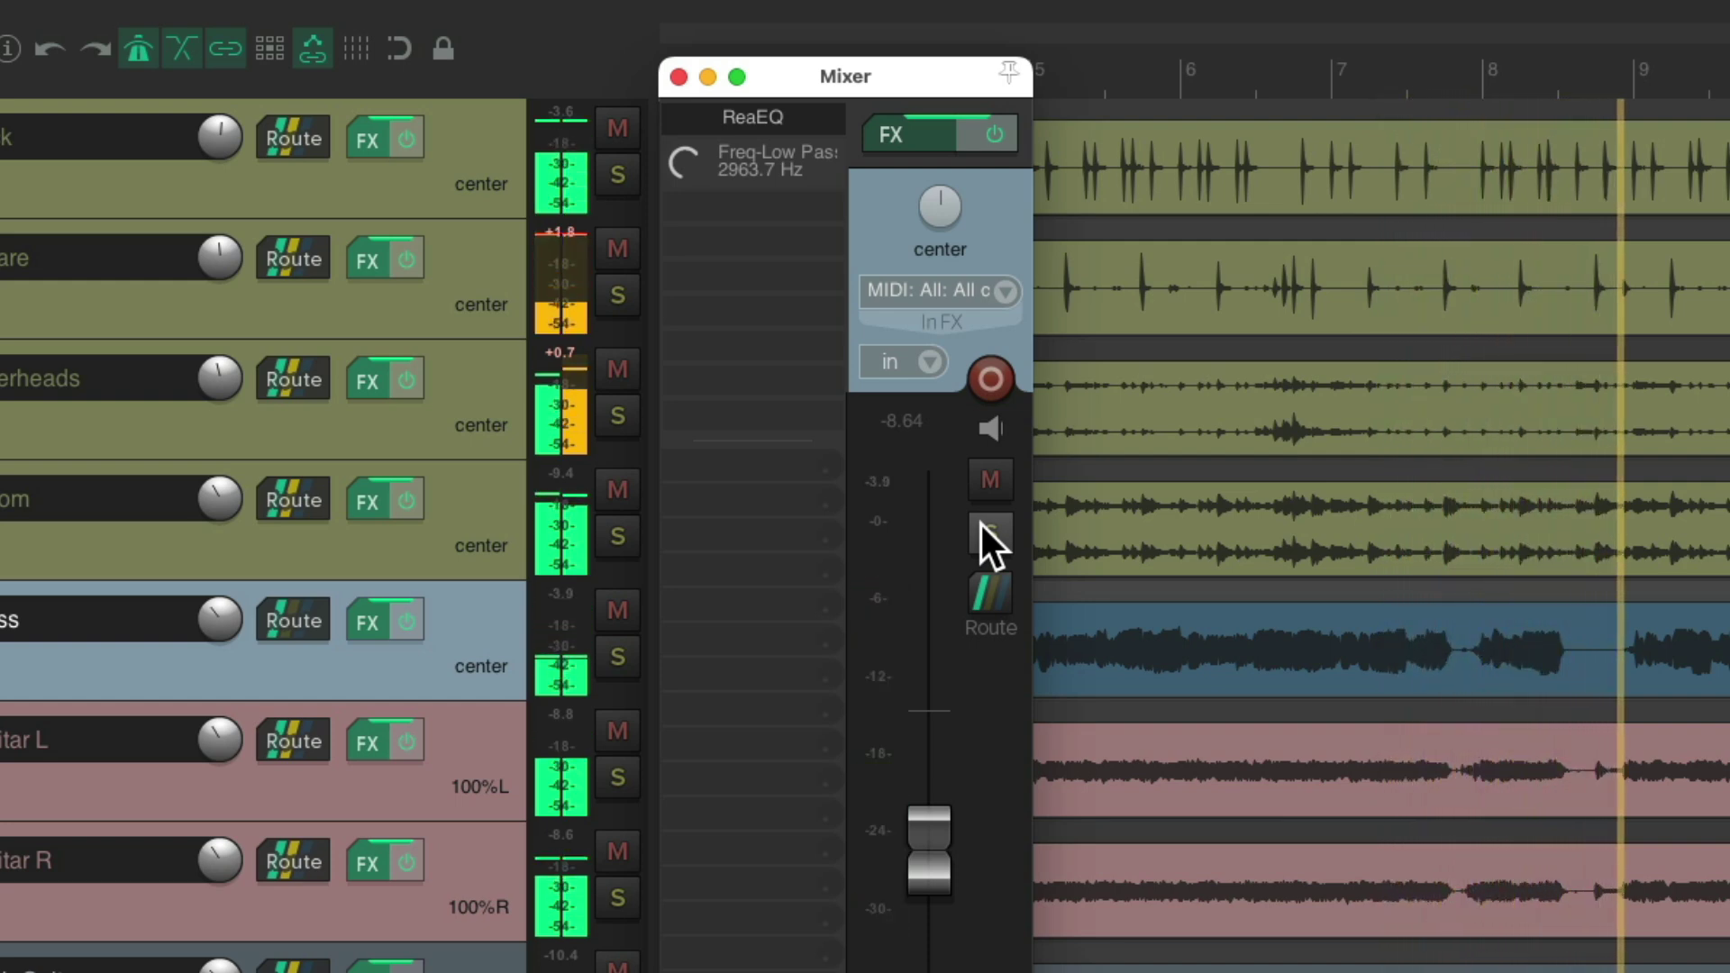
key(space)
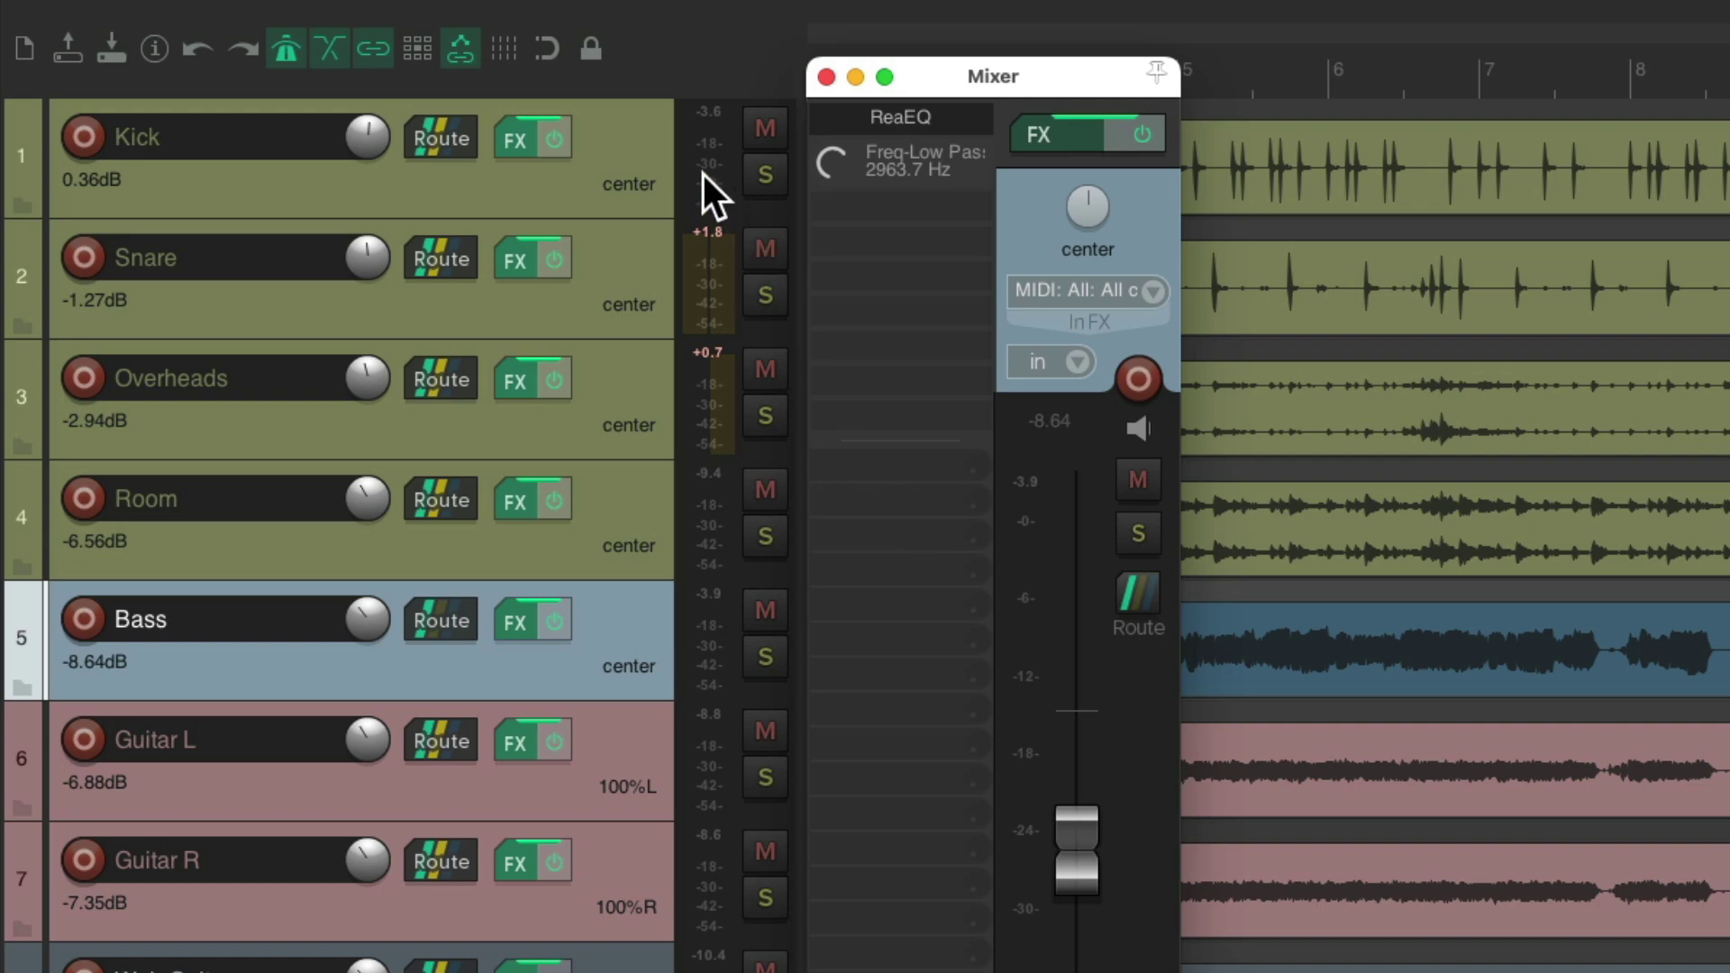
Enlarge the FX insert area above the sends in the Kick's mixer strip, and select the Snare to compare
click(609, 127)
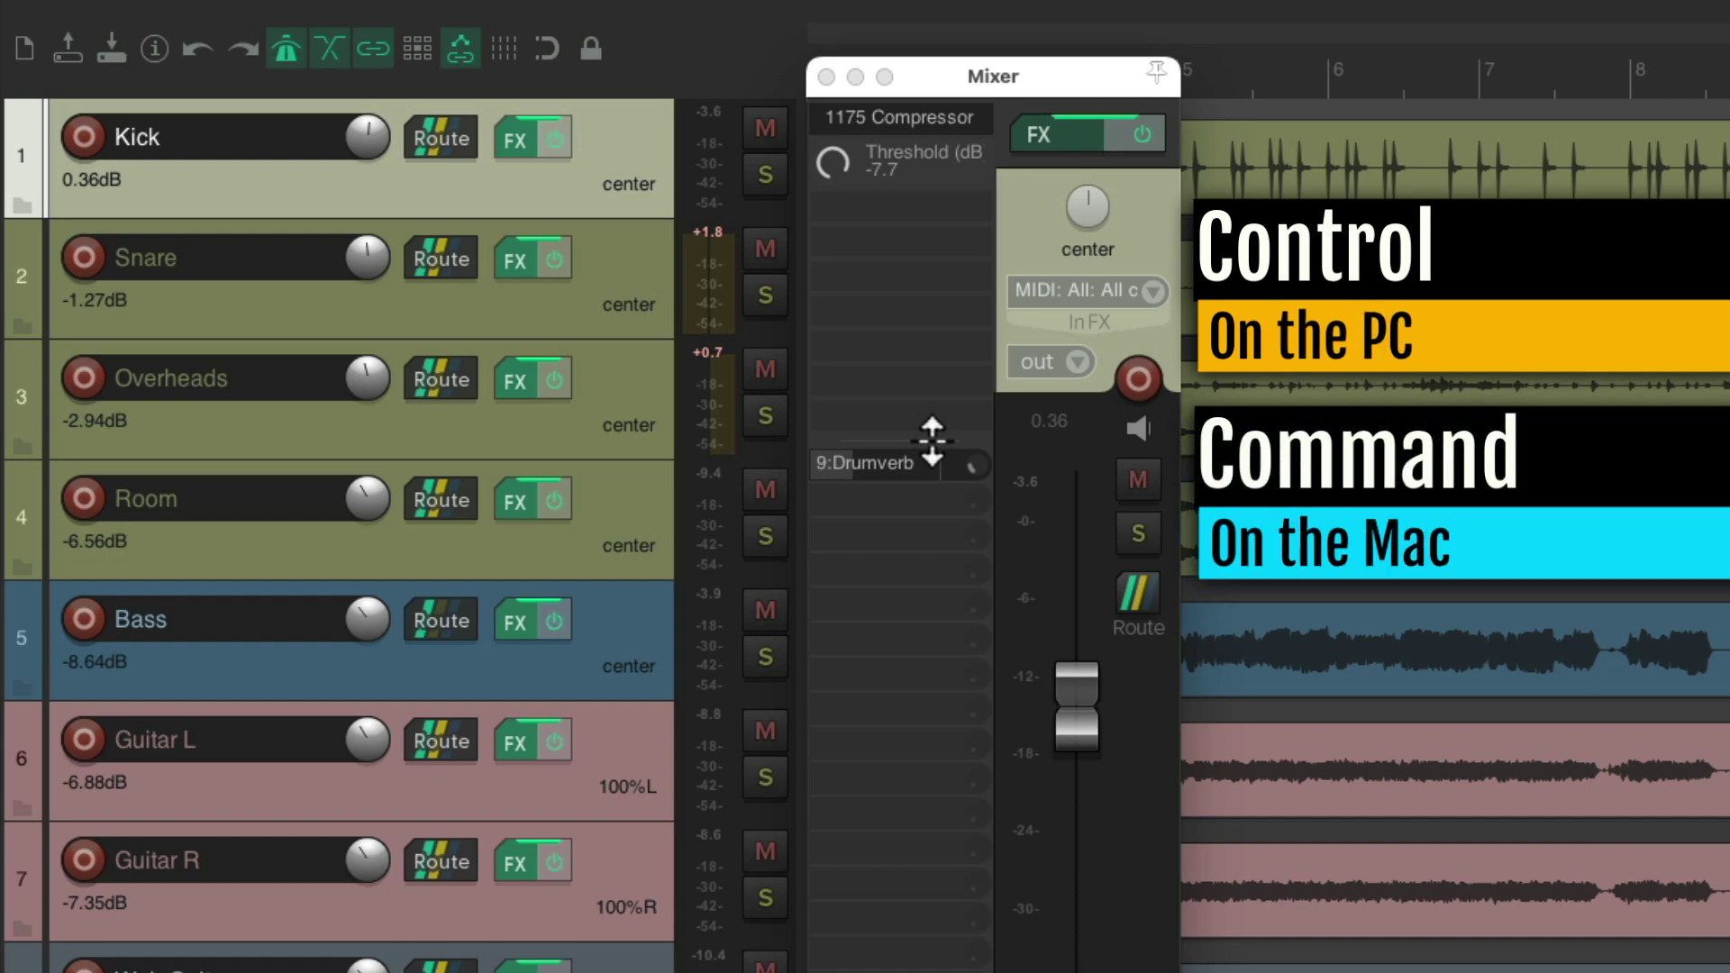
mouse_move(932, 441)
mouse_down()
mouse_move(946, 244)
mouse_move(927, 301)
mouse_move(928, 470)
mouse_up()
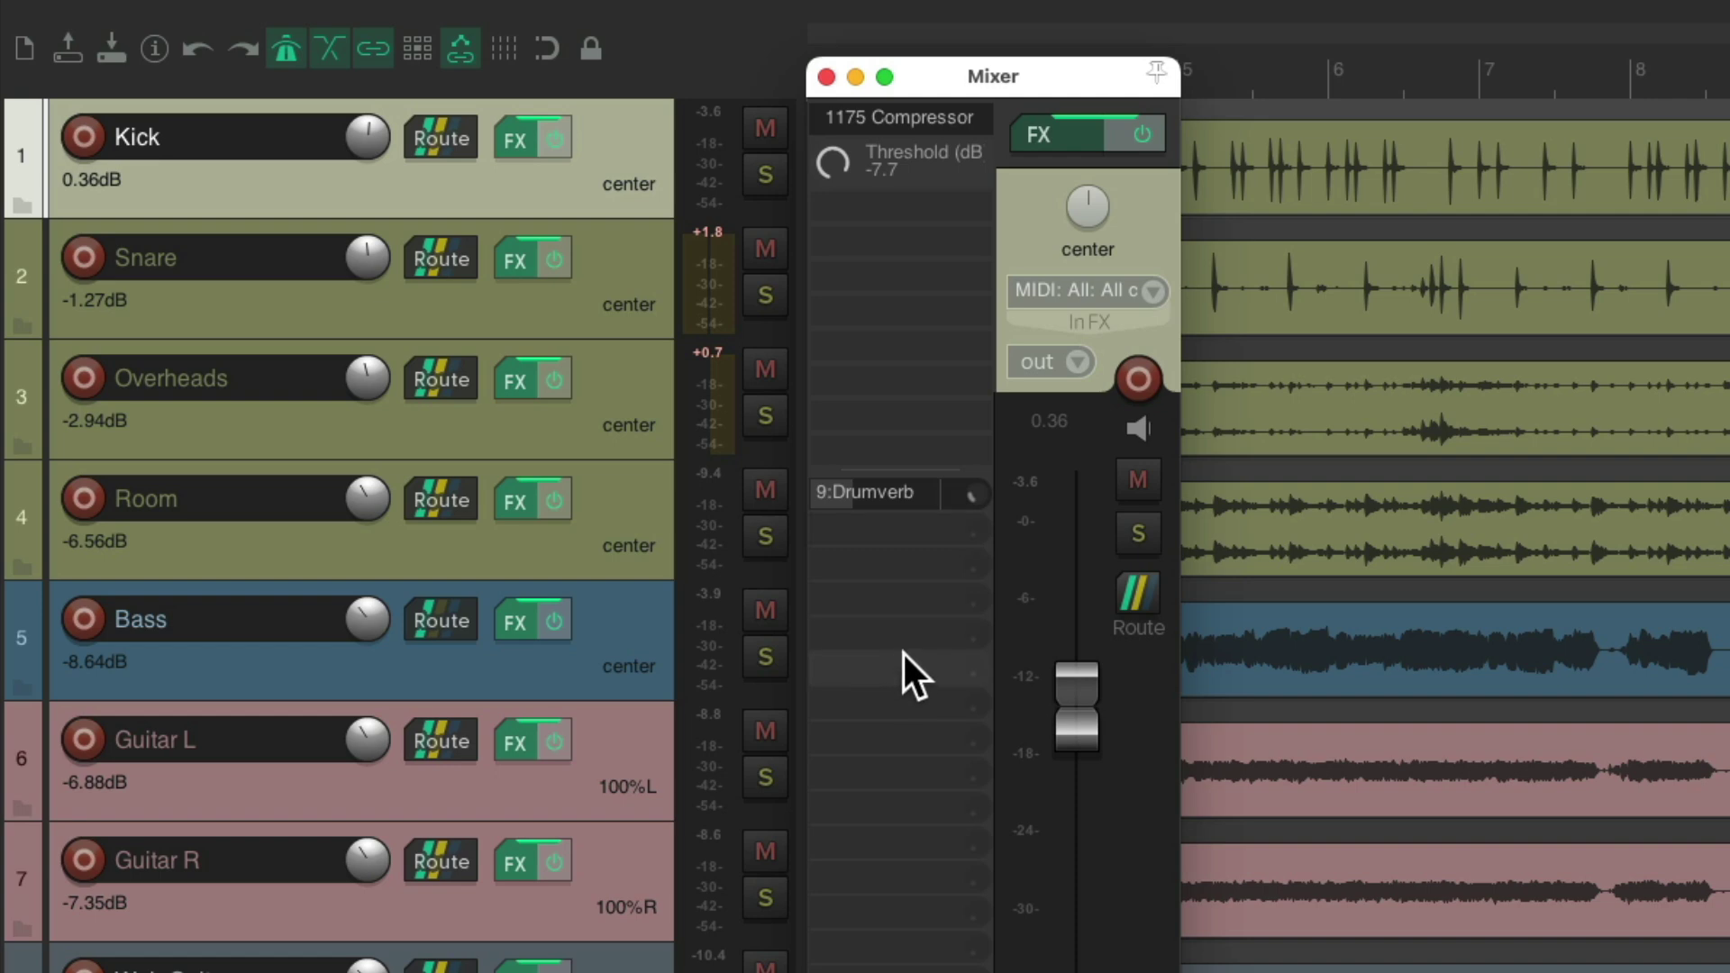
click(602, 239)
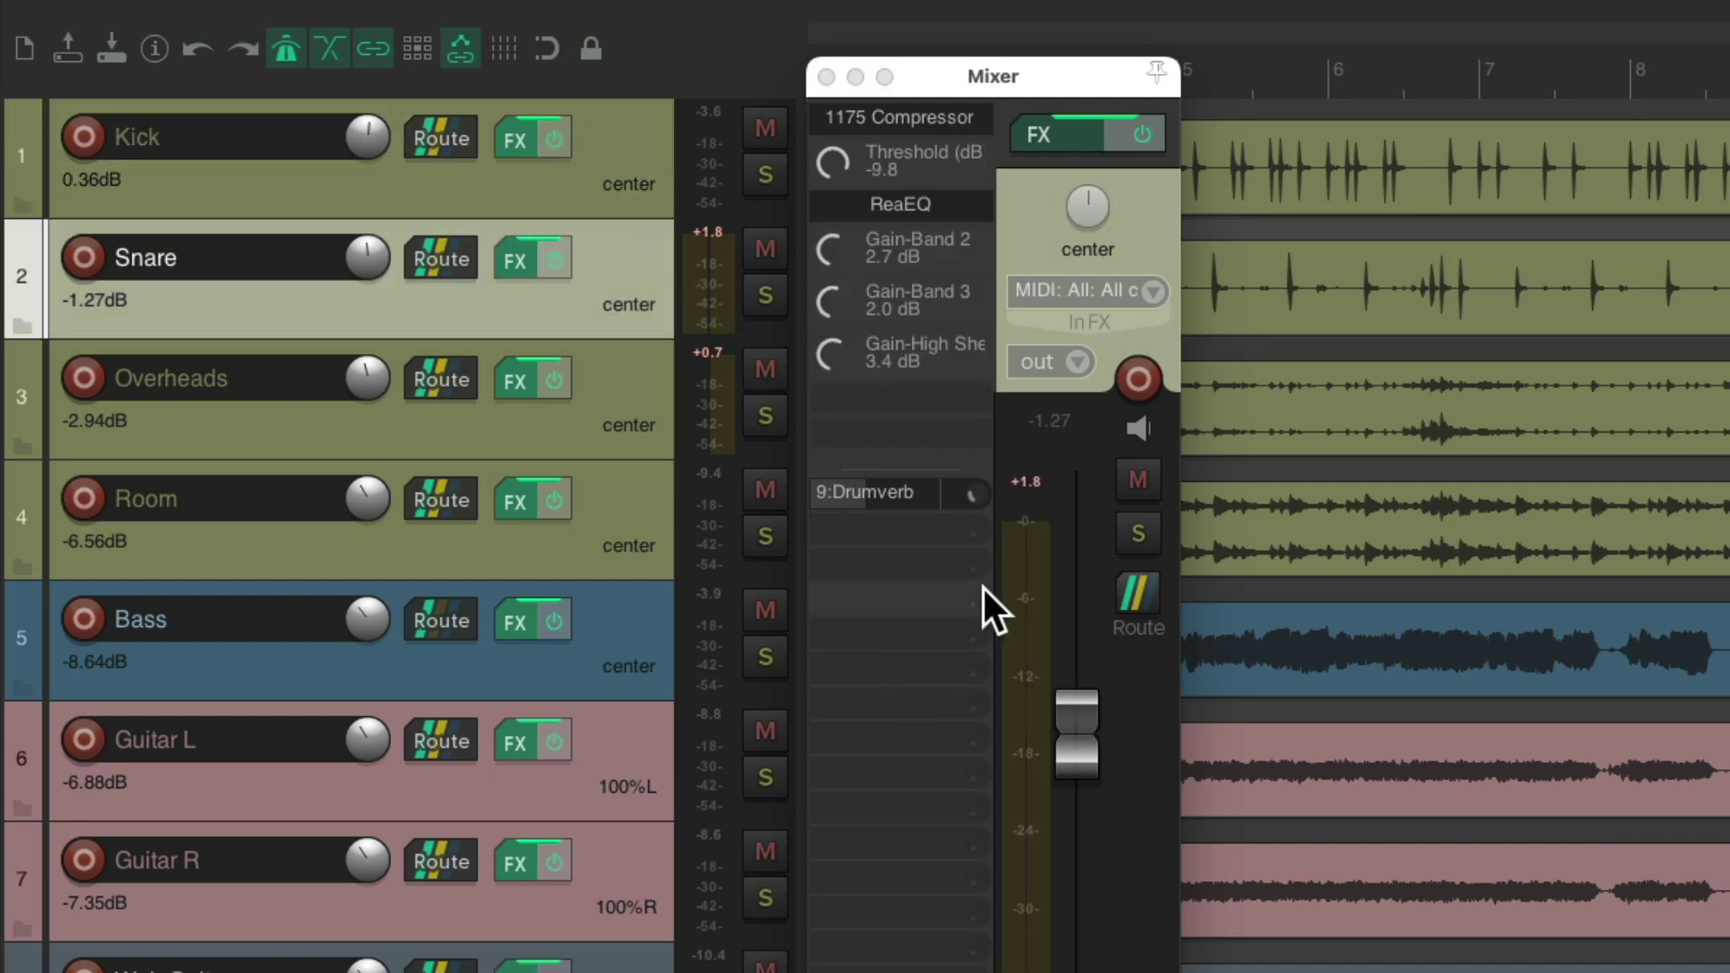
Shrink the FX insert area above the sends individually in the mixer strips of the Overheads, Snare and Kick
click(631, 383)
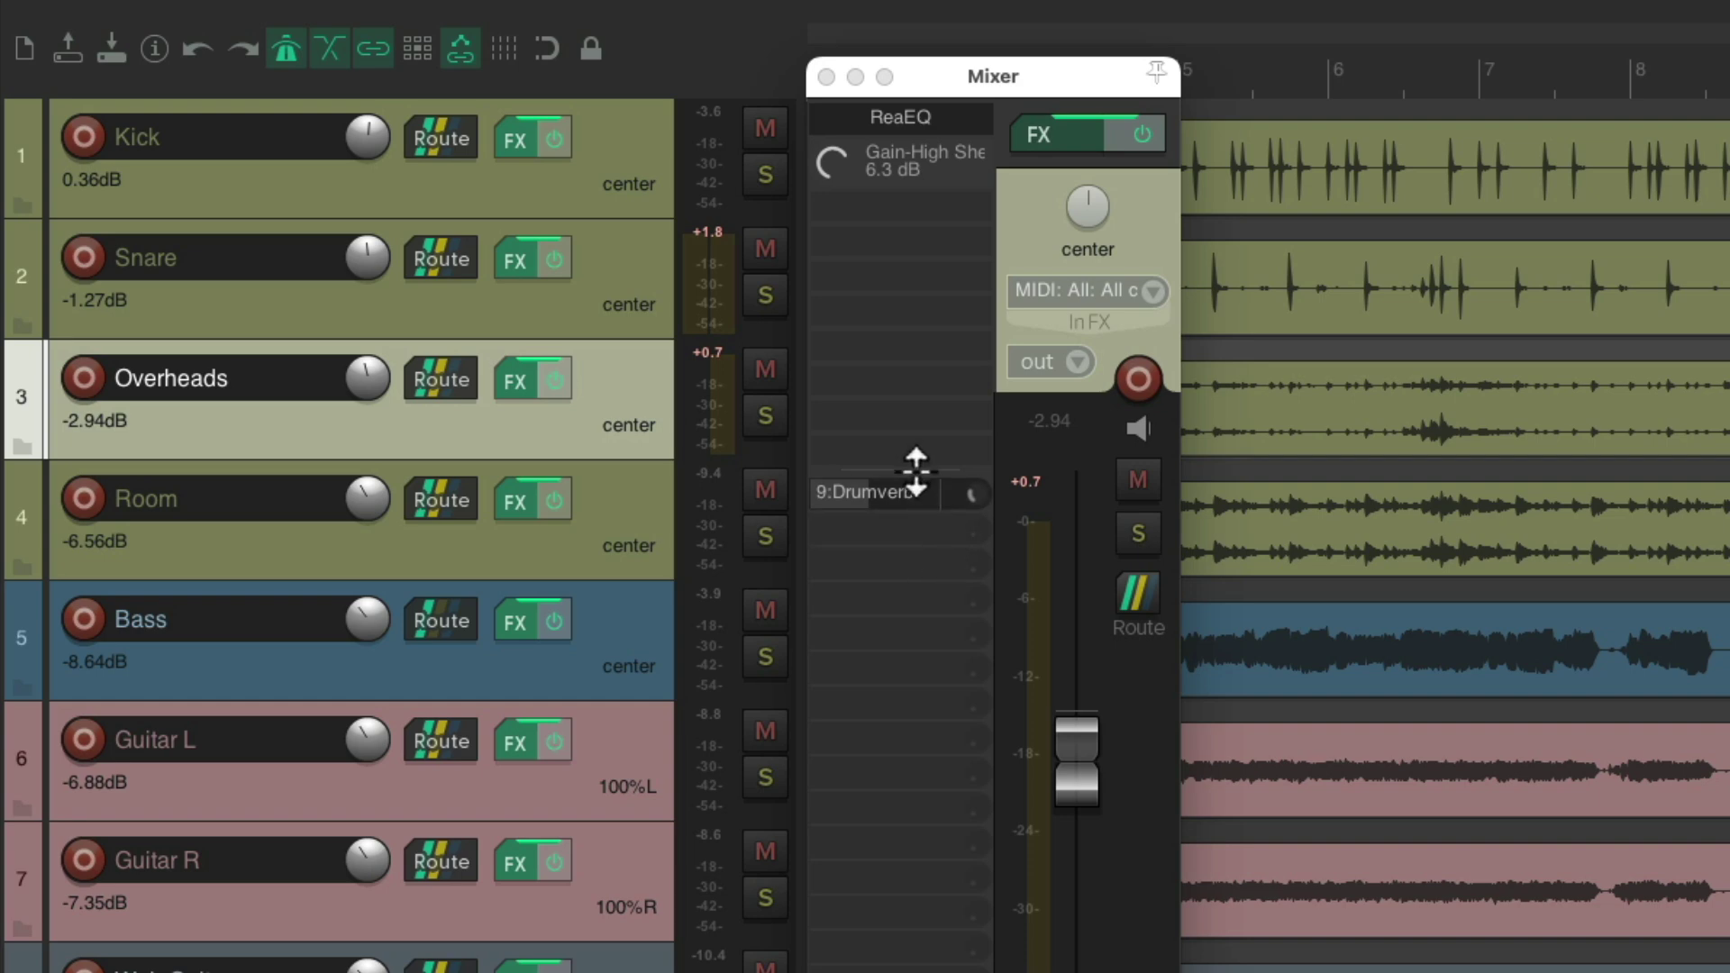
drag(916, 467, 933, 230)
click(622, 256)
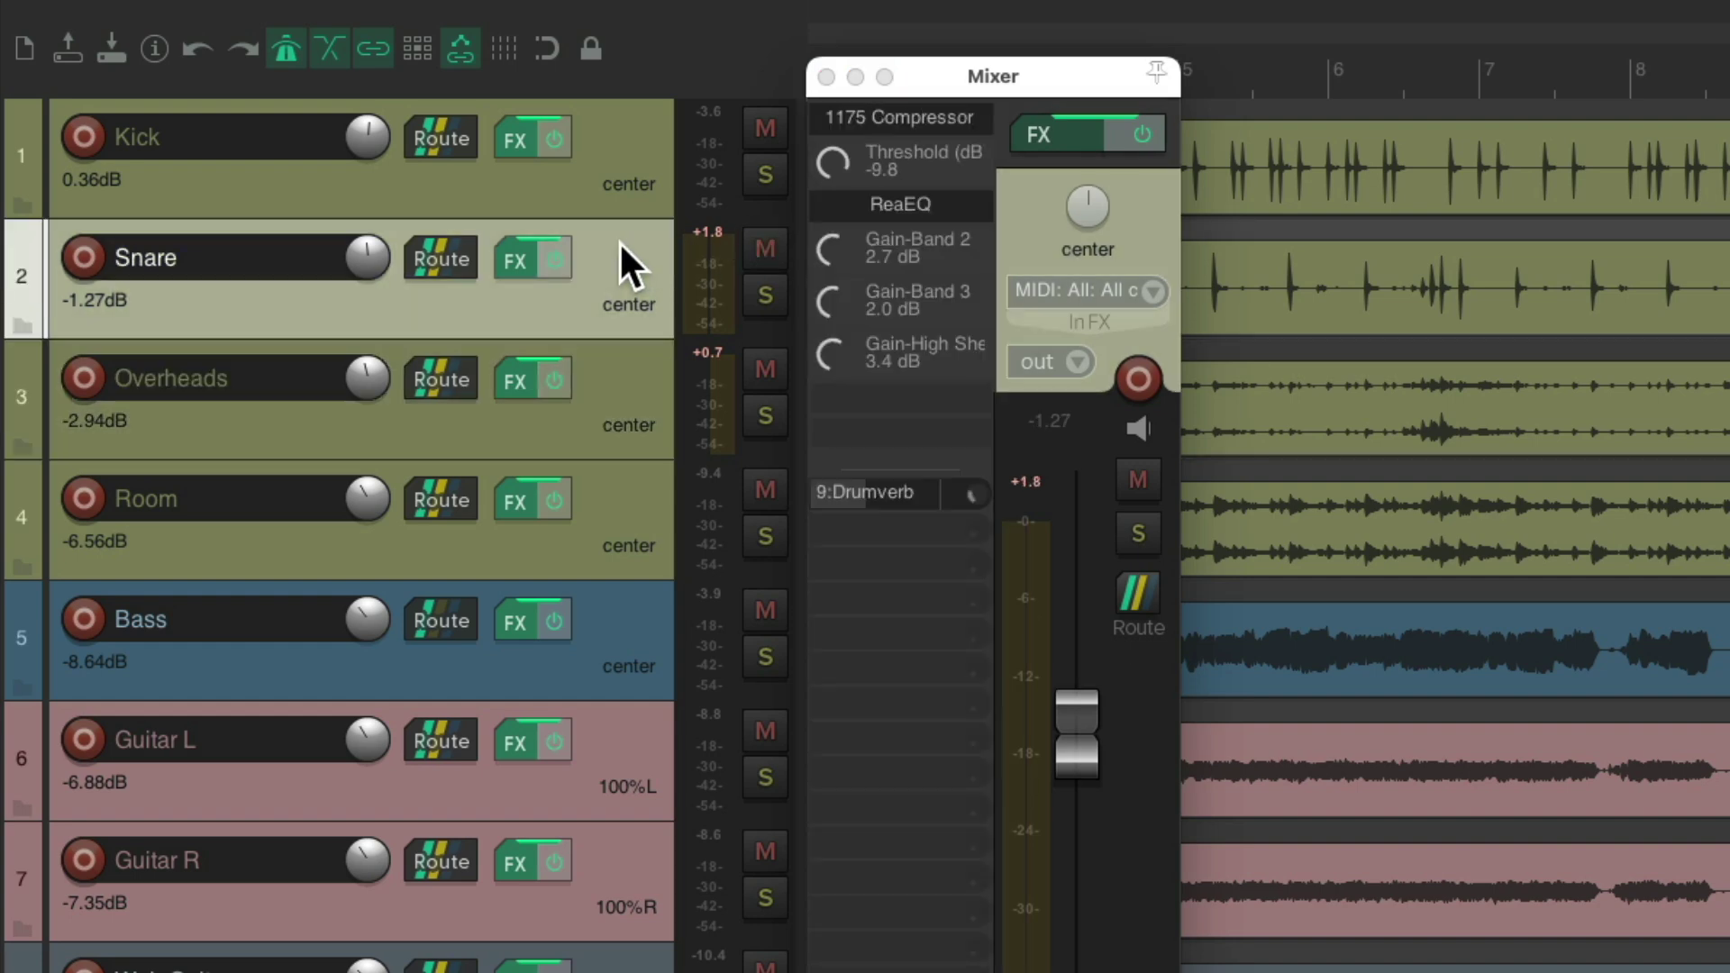
drag(931, 465, 940, 396)
click(631, 158)
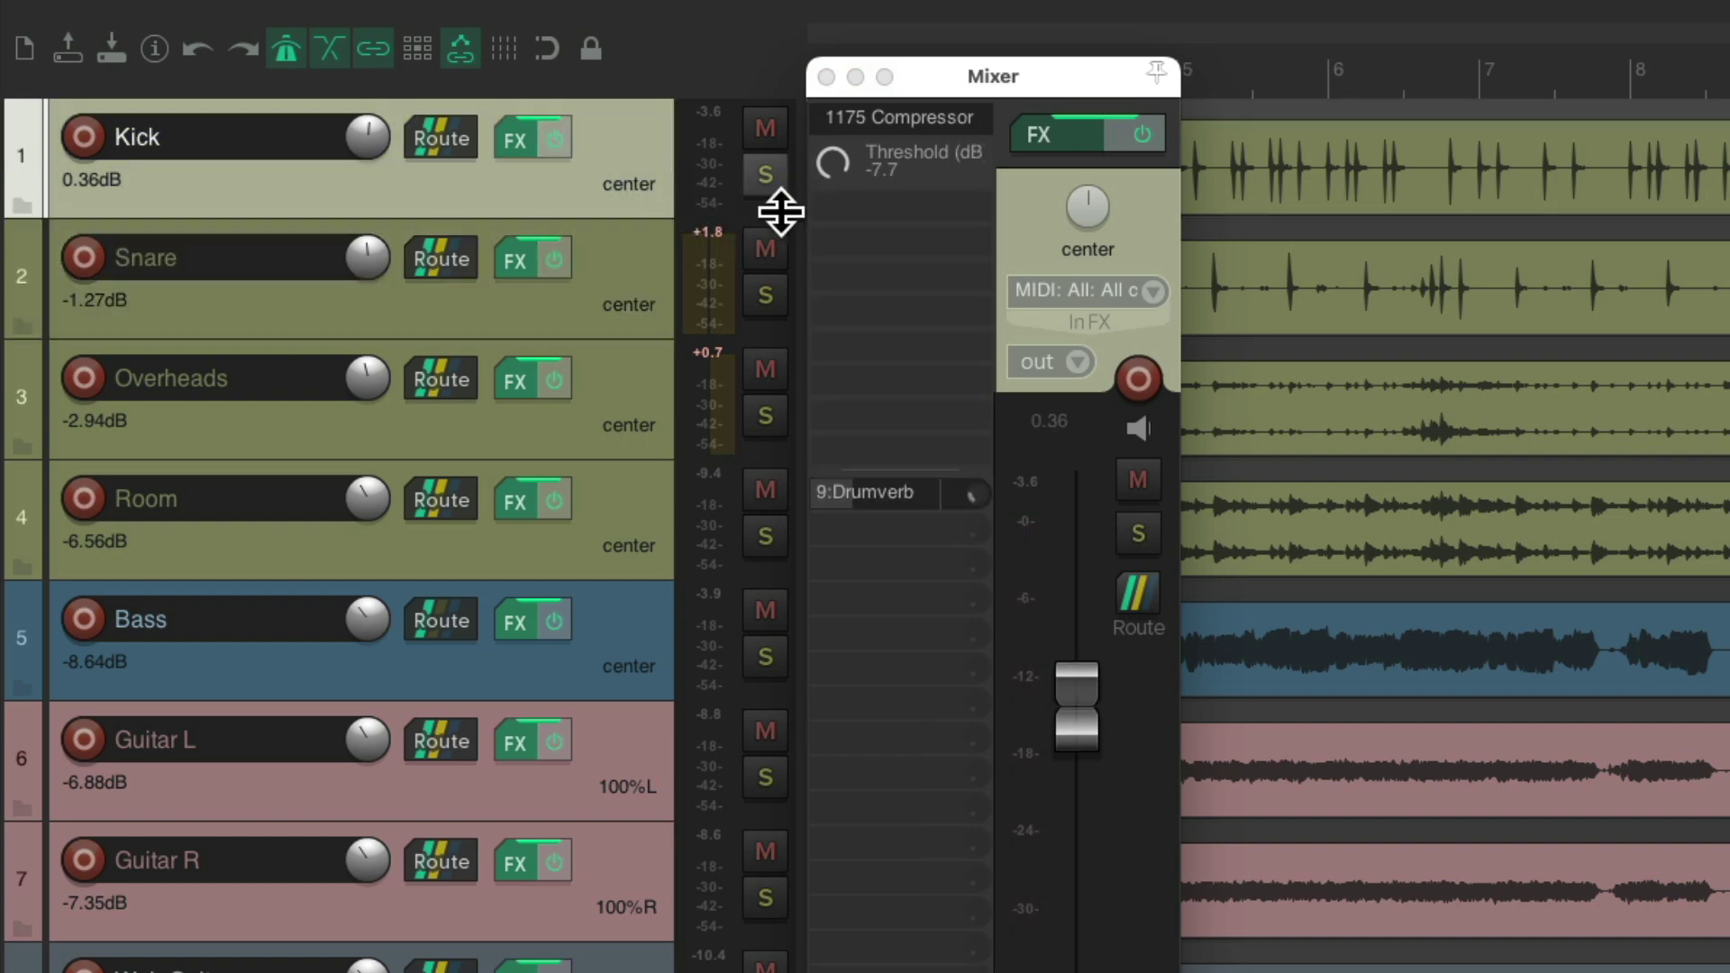
drag(923, 471, 942, 230)
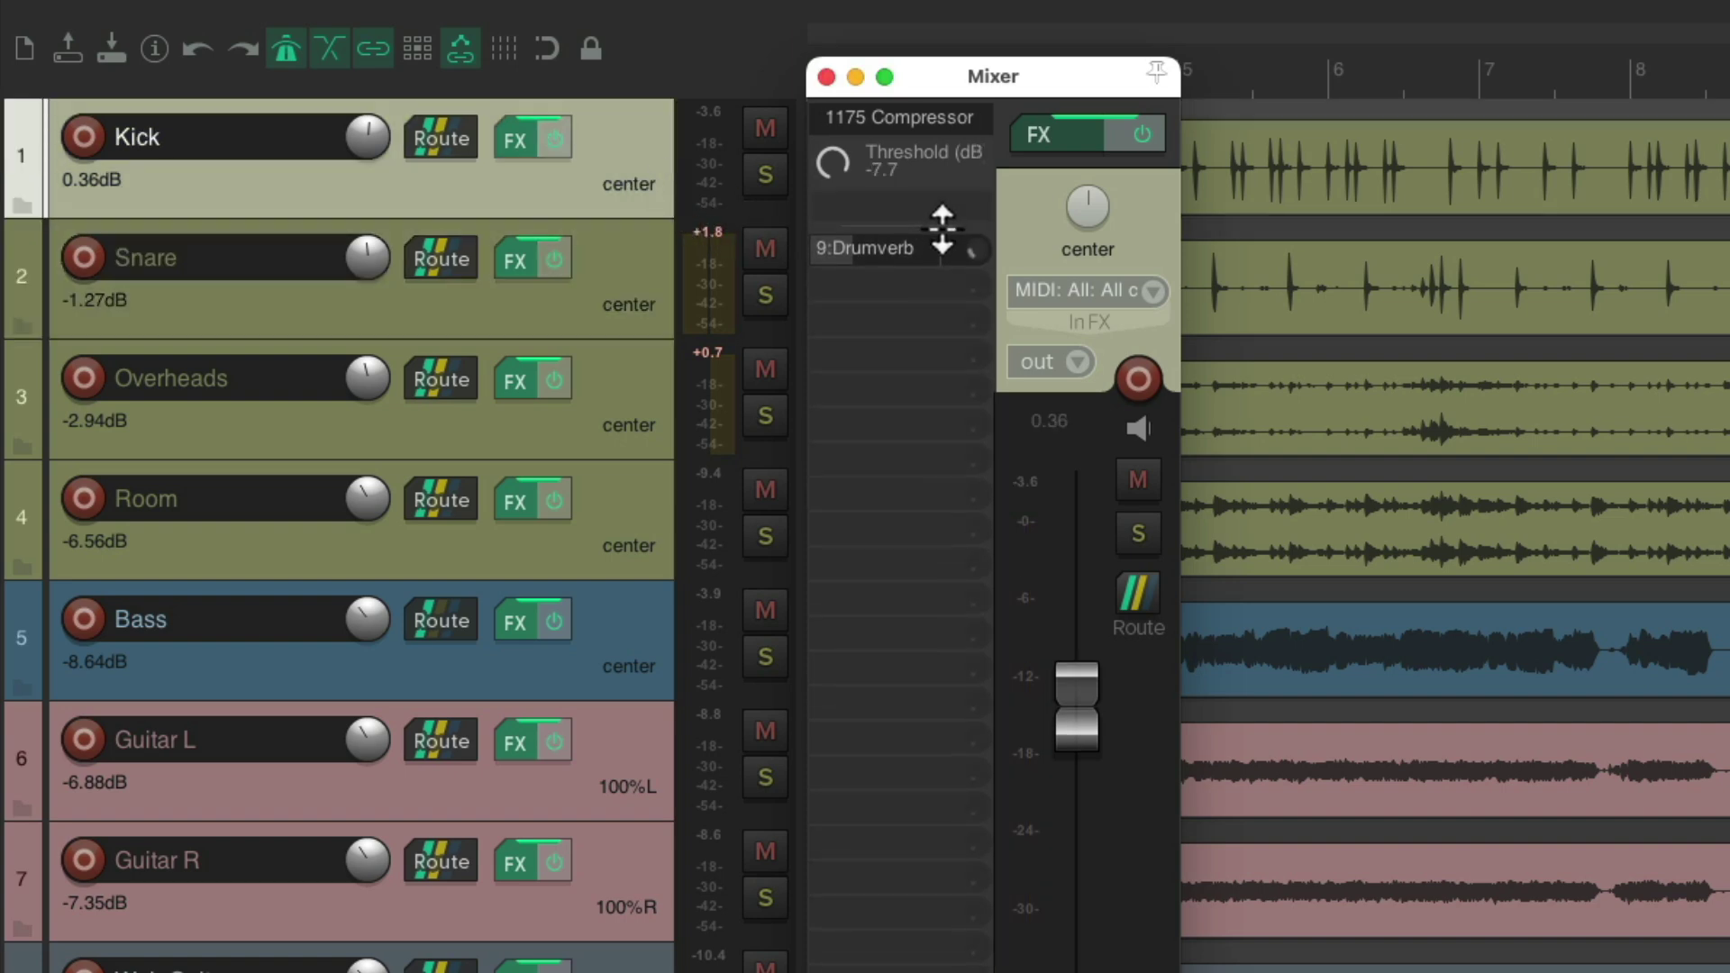
Resize the FX insert area for all tracks at once from the Room's mixer strip, and compare the Kick and Snare strips
click(615, 239)
click(623, 387)
click(630, 476)
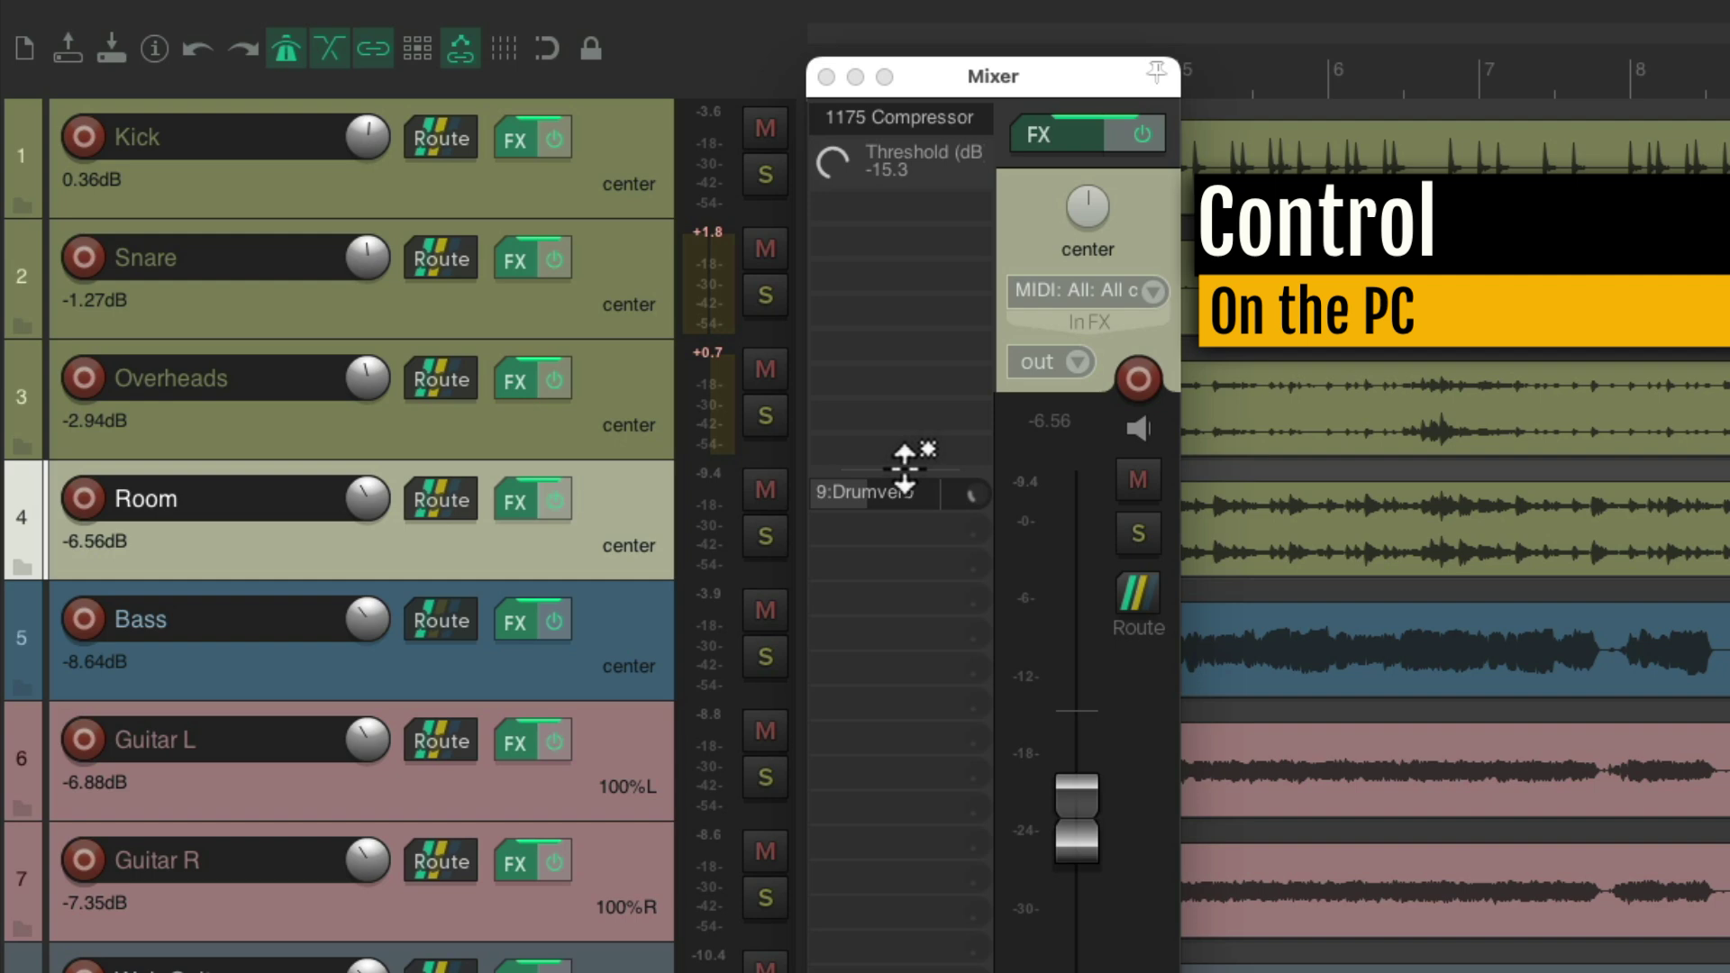
drag(910, 469, 919, 382)
click(625, 135)
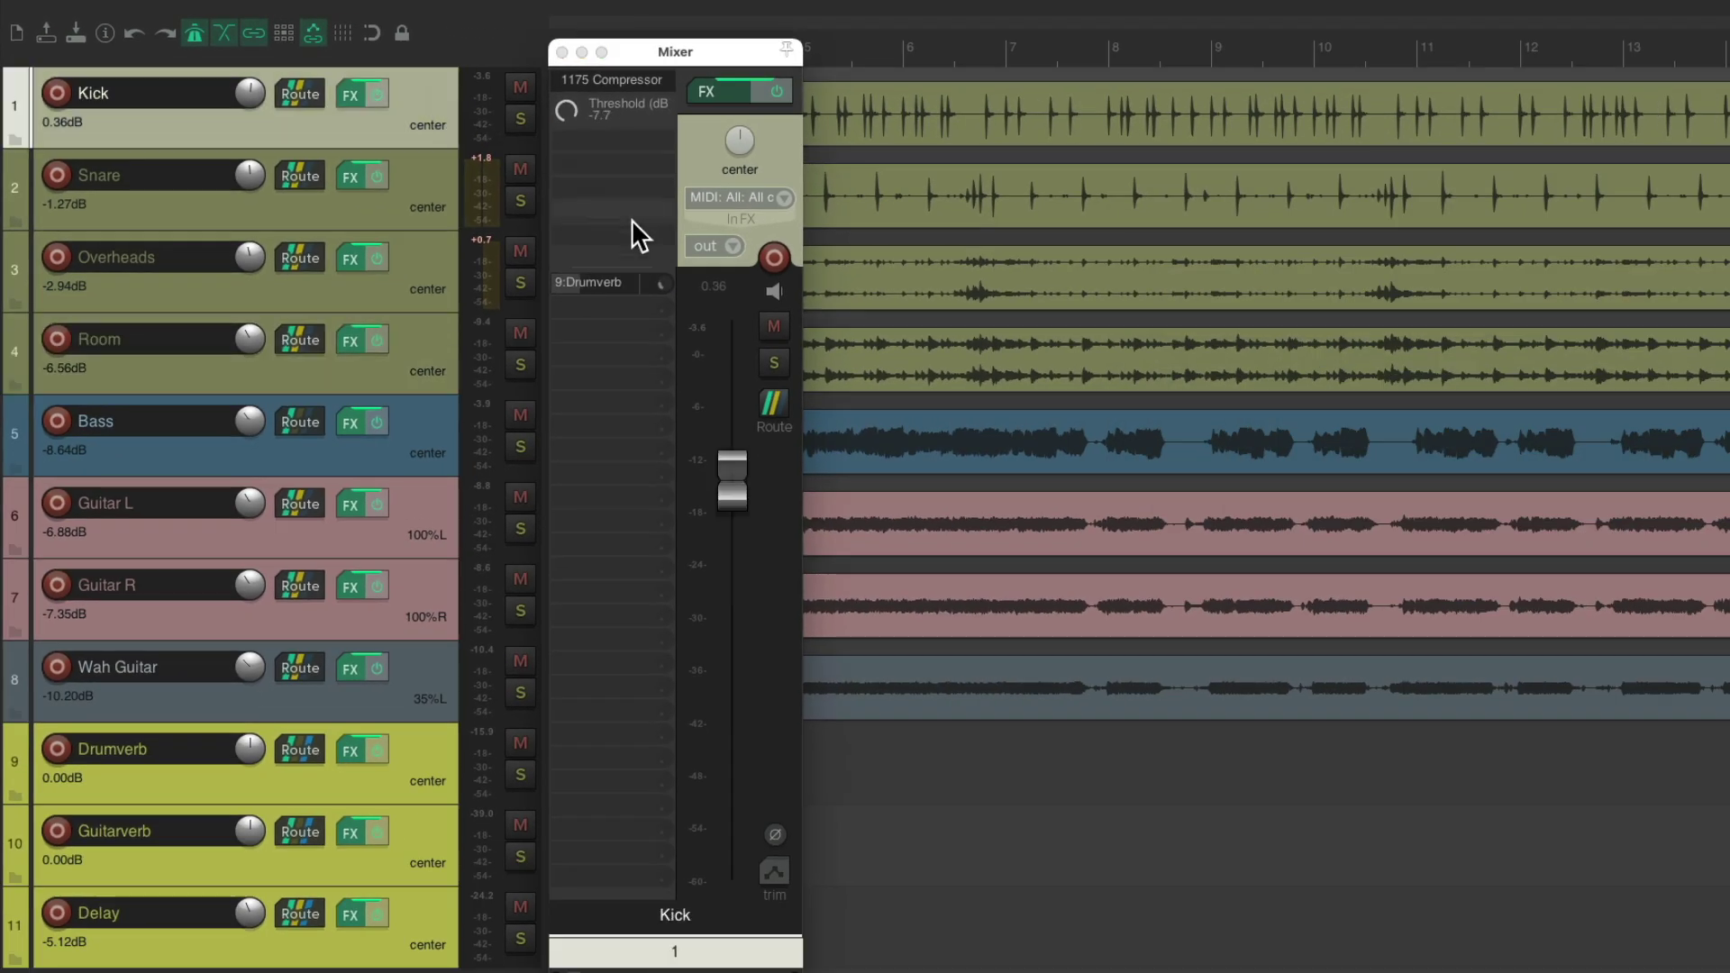
click(442, 185)
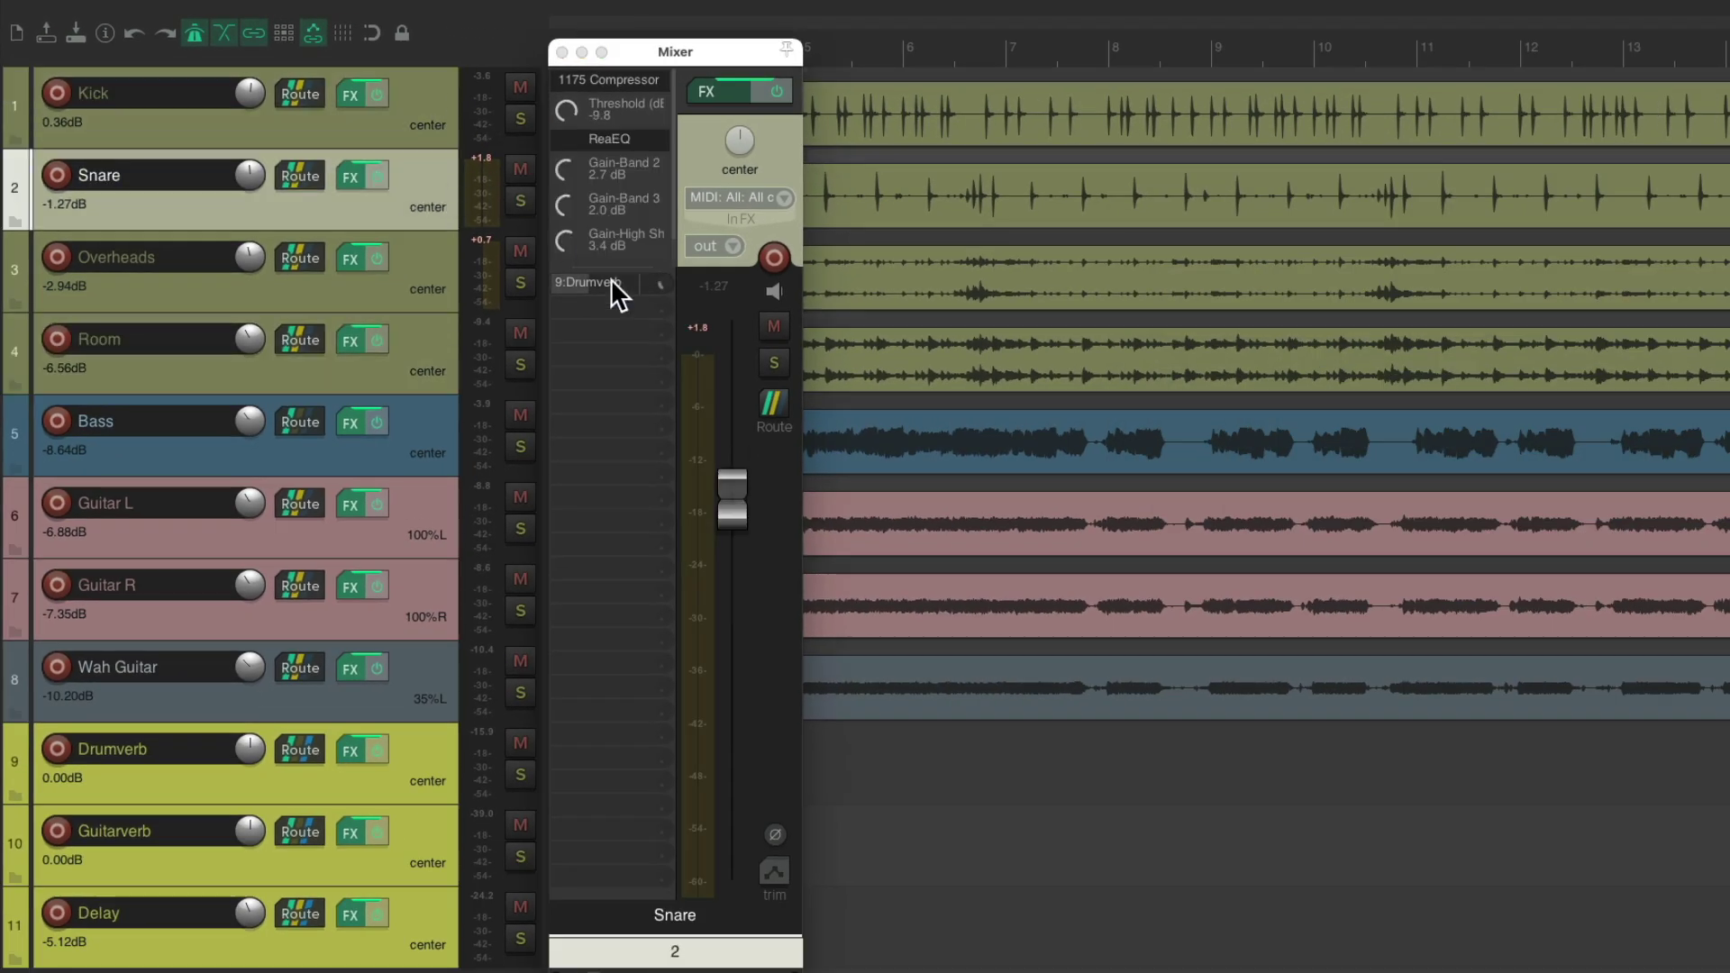
Open the controls of the Overheads' send to Drumverb from its mixer strip, and close them
click(429, 248)
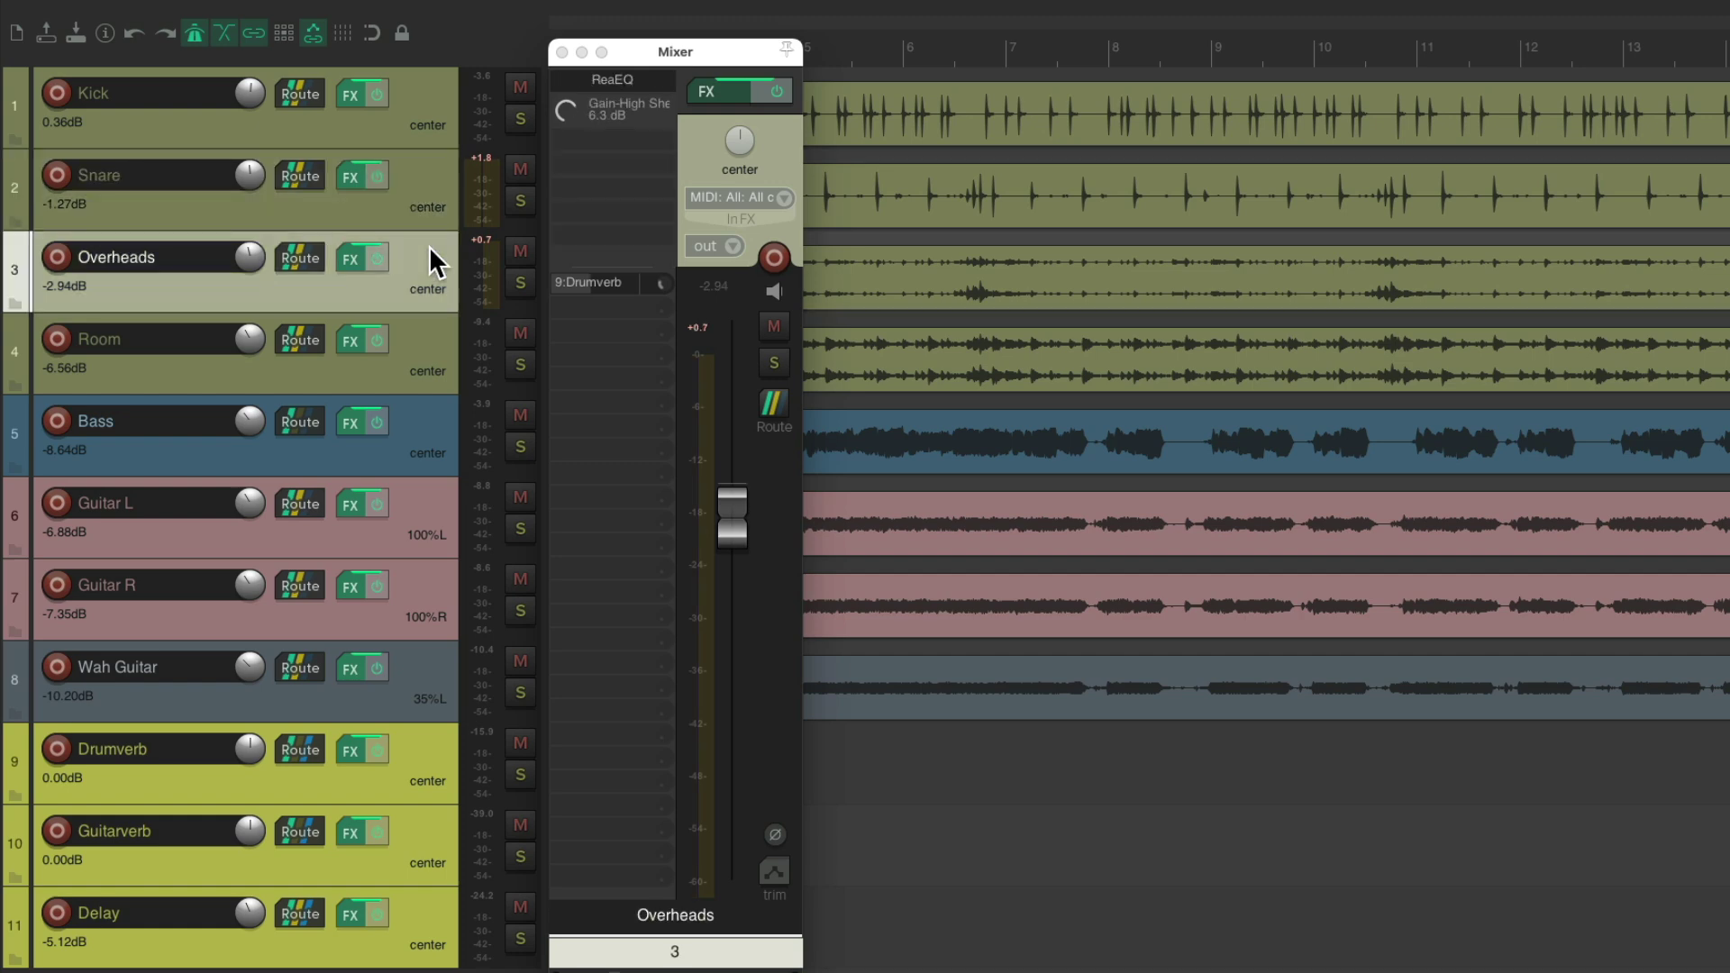
click(613, 285)
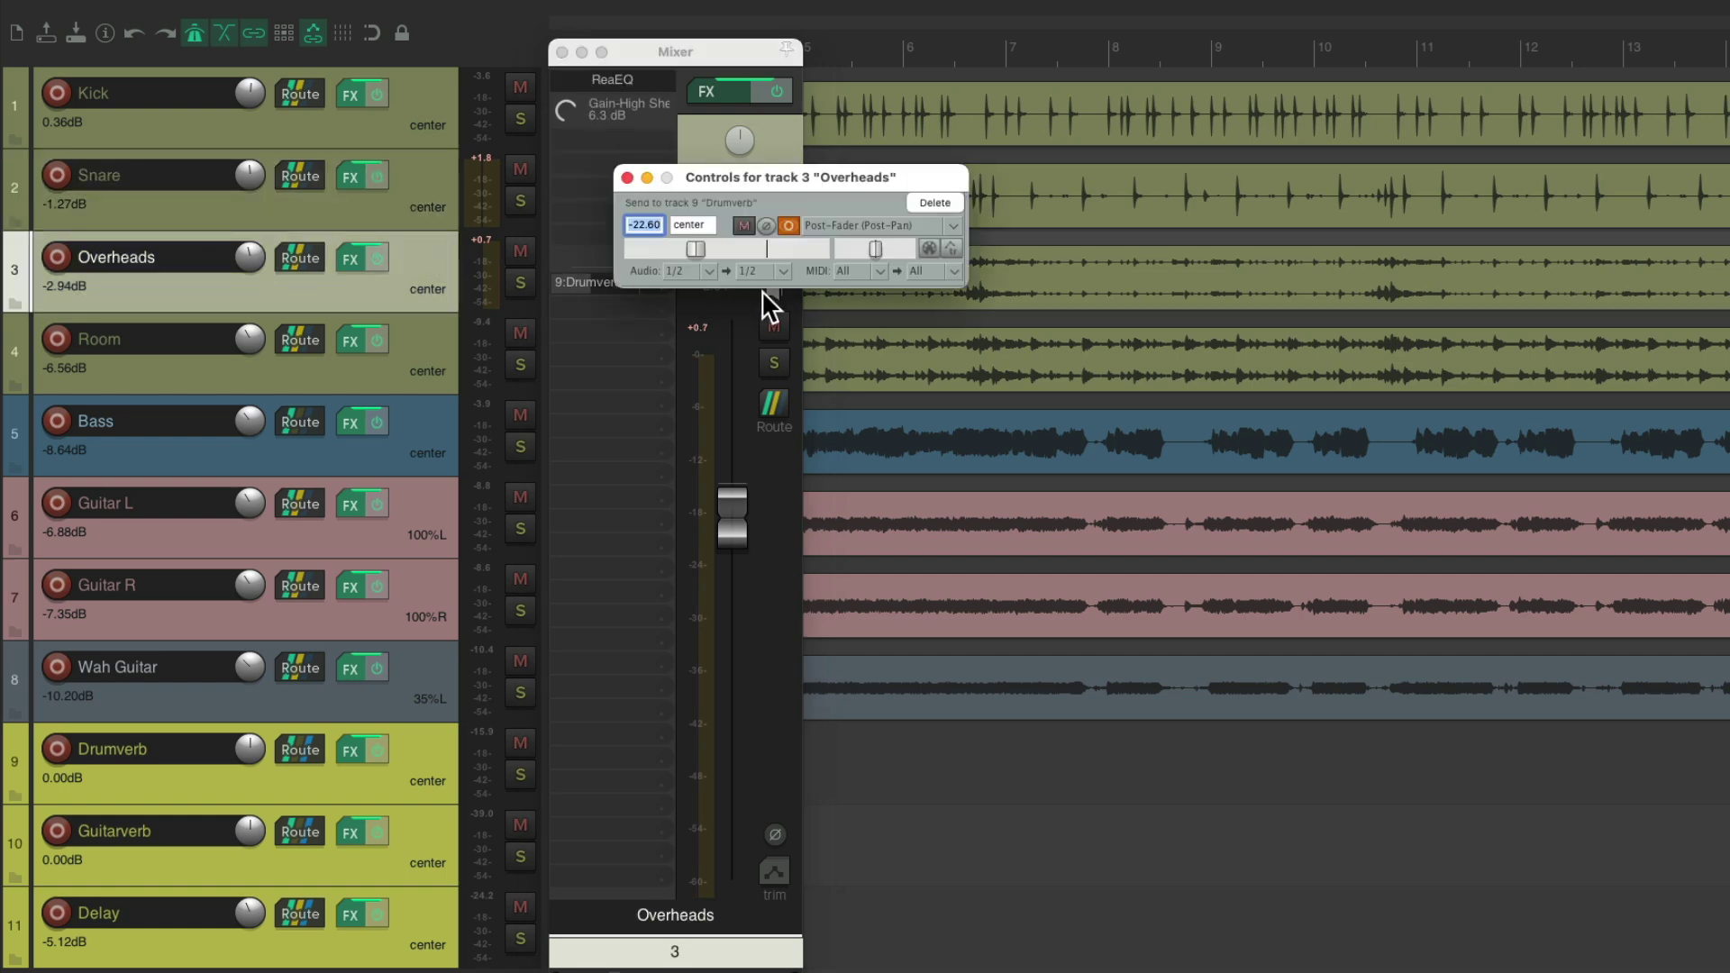
click(627, 179)
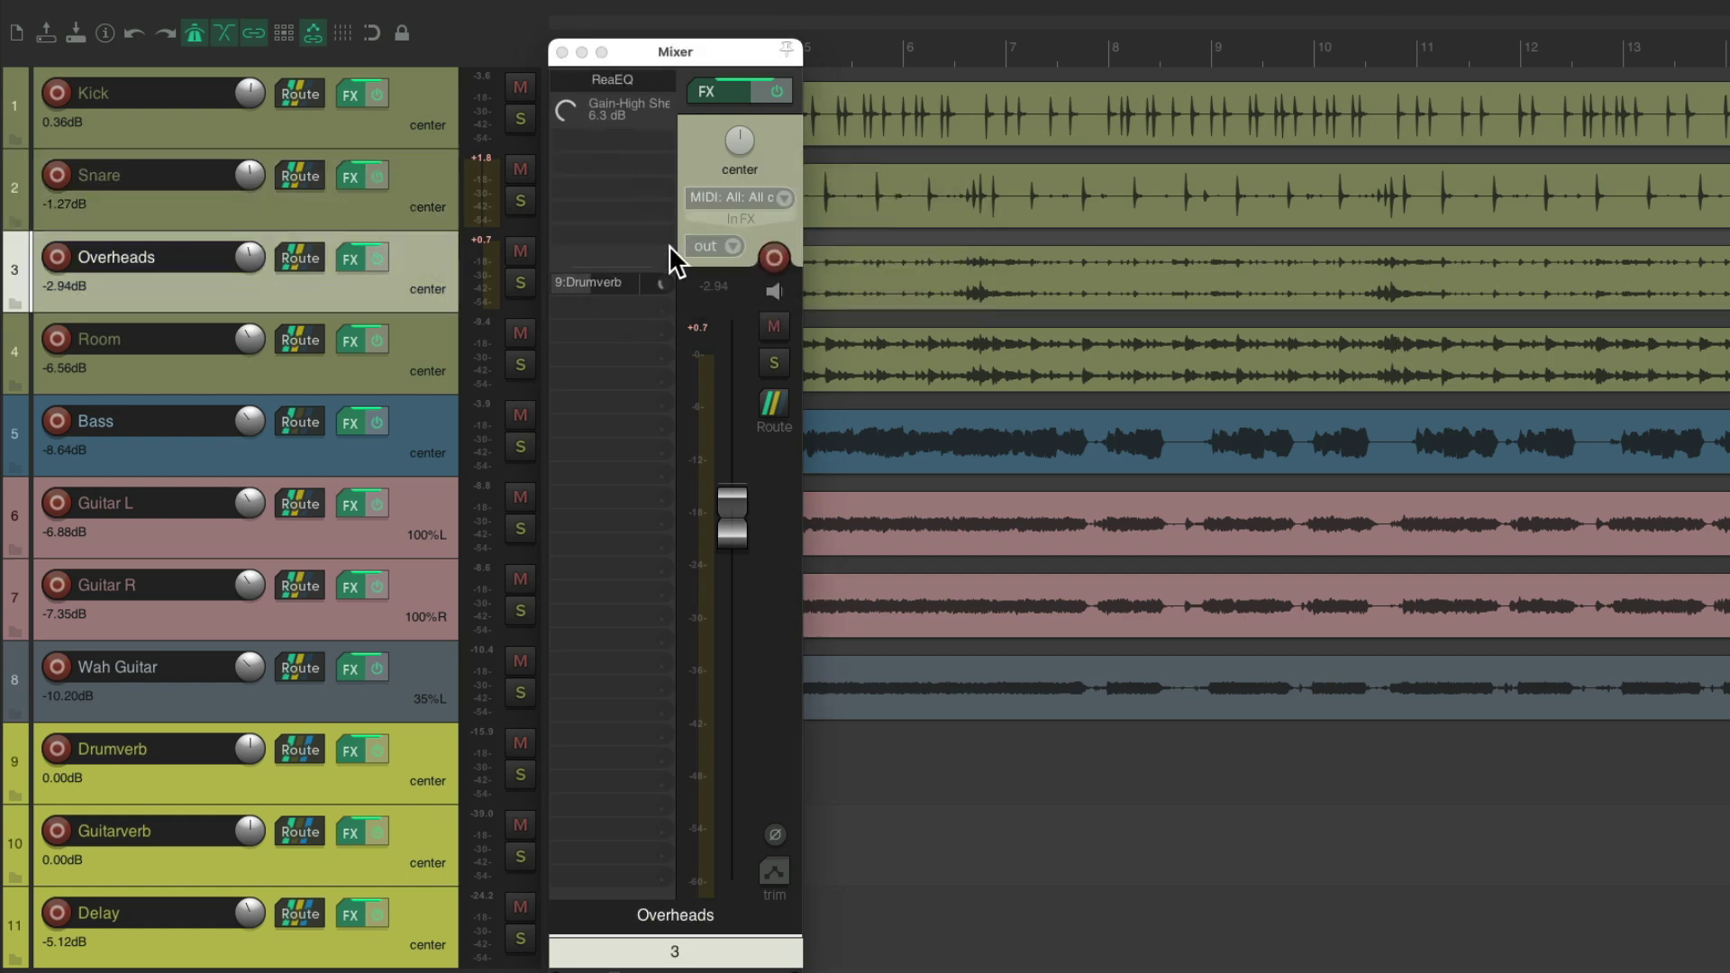
View the Kick, Snare, Overheads, Room and Bass tracks one after another in the mixer's channel strip
click(419, 75)
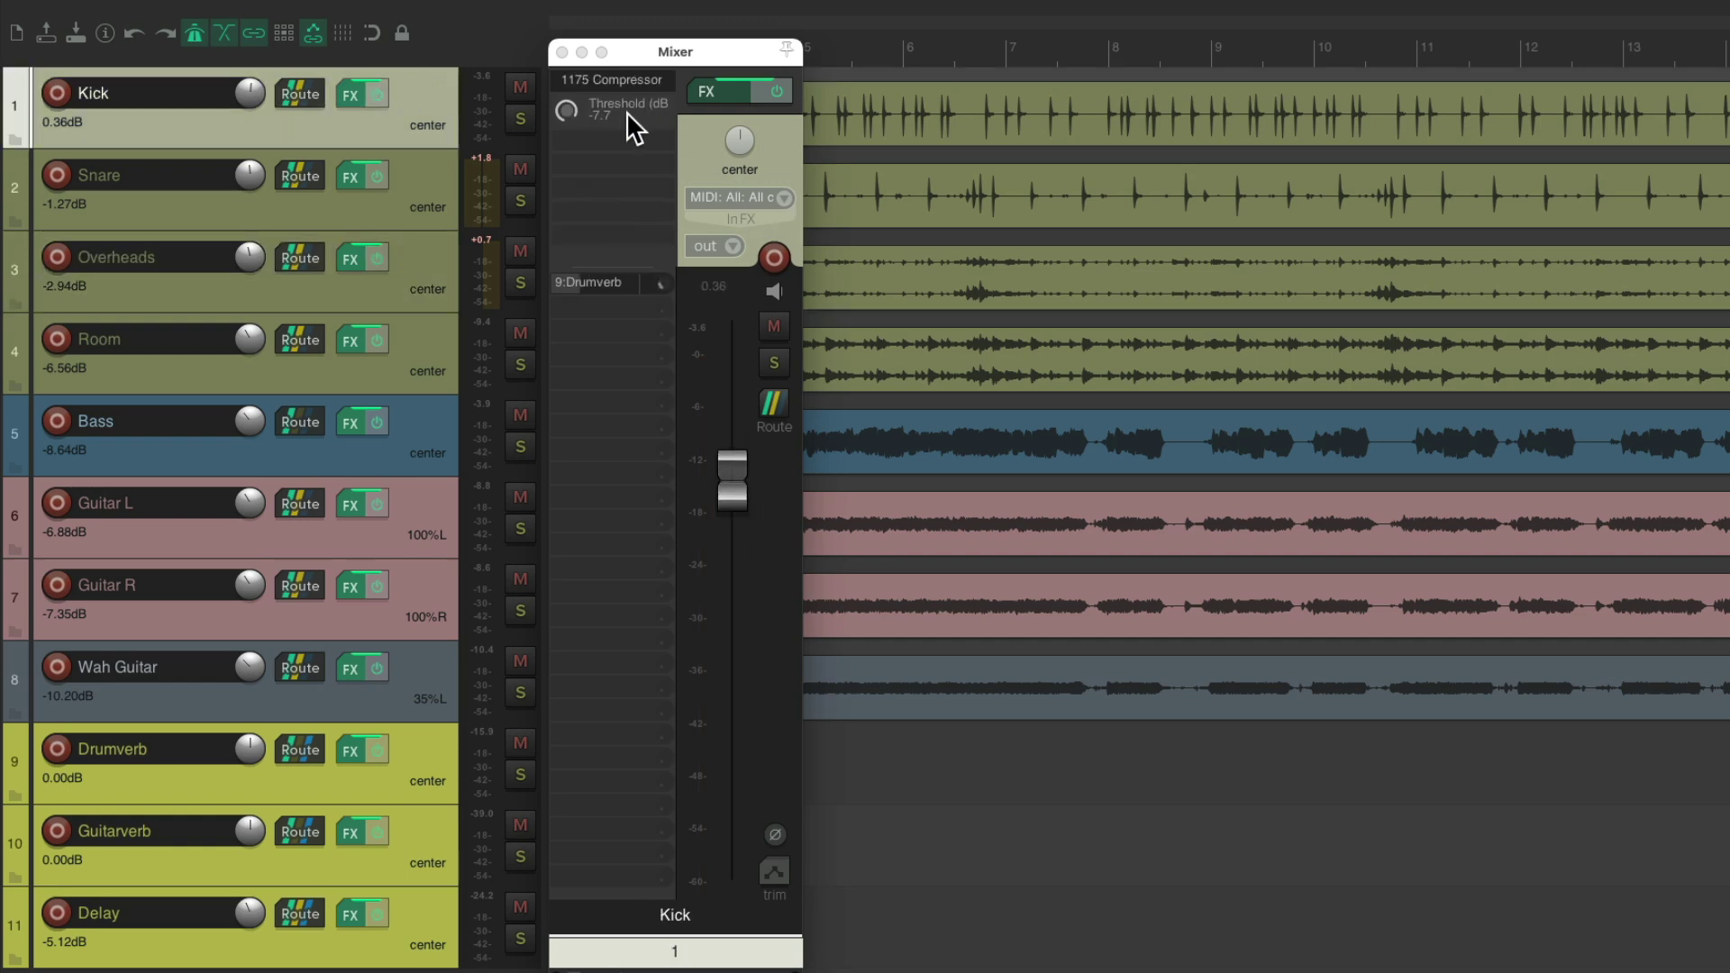
click(441, 184)
click(436, 256)
click(431, 324)
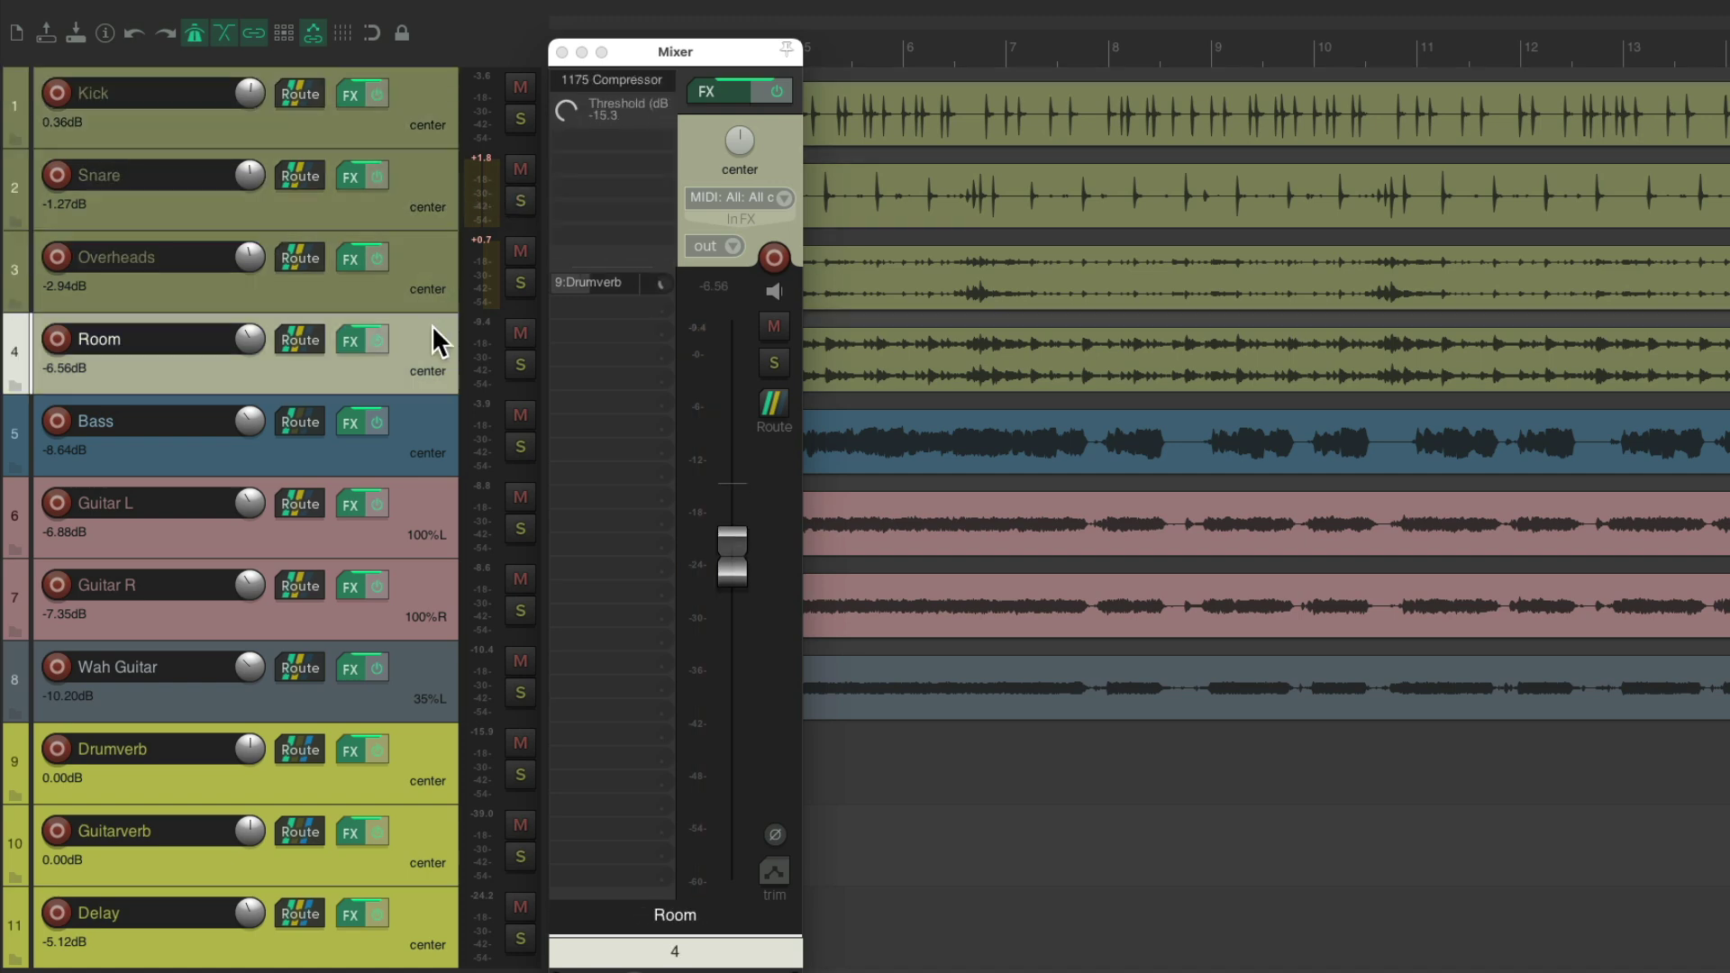
click(428, 402)
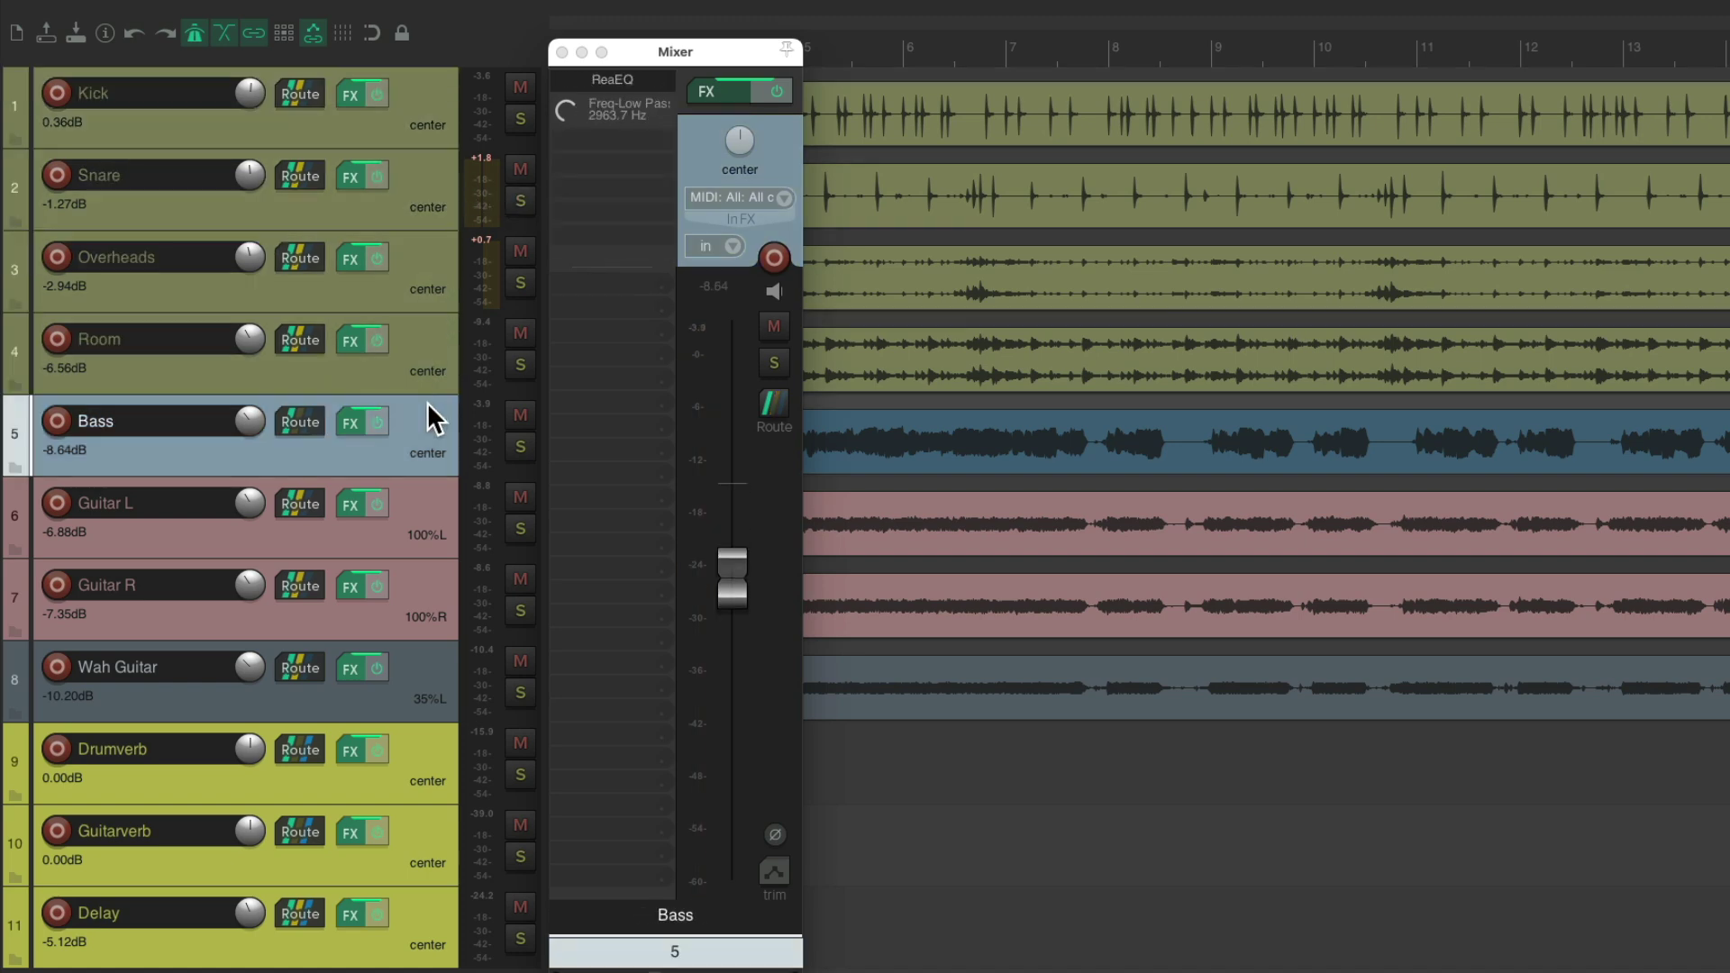